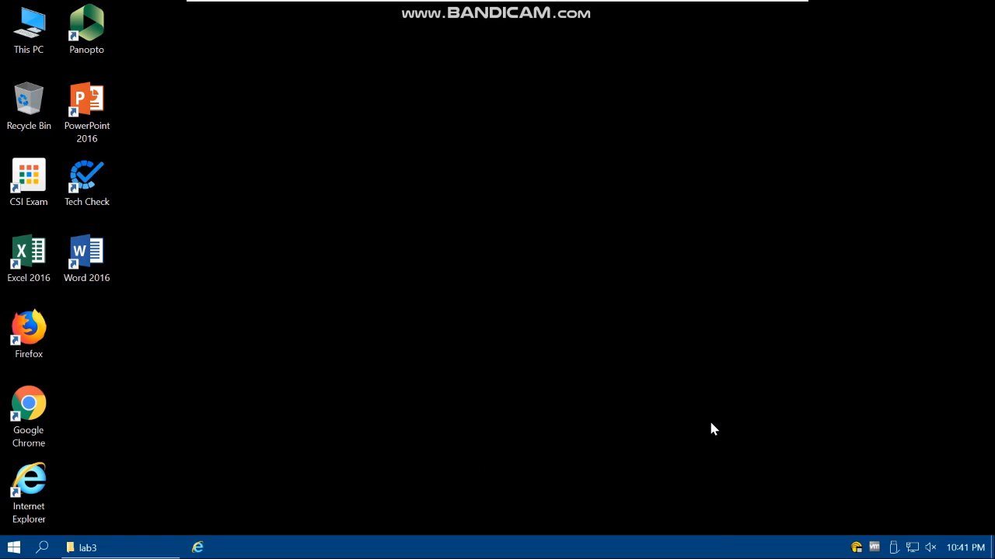
# Step: Extract lab3_data.zip from the GIS_lab\lab3 folder on the H: drive into H:\GIS_lab\lab3\lab3_data
pyautogui.doubleClick(29, 27)
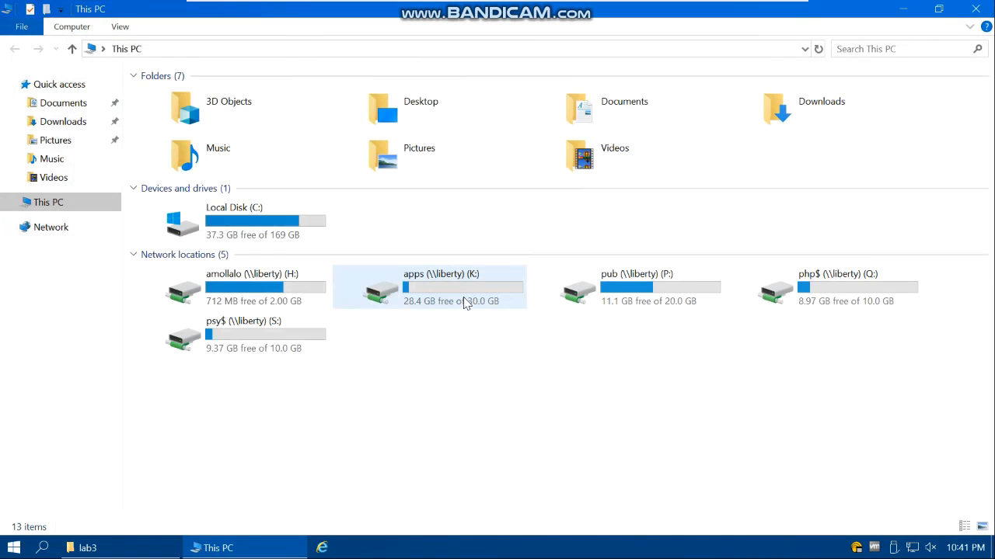
pyautogui.doubleClick(306, 292)
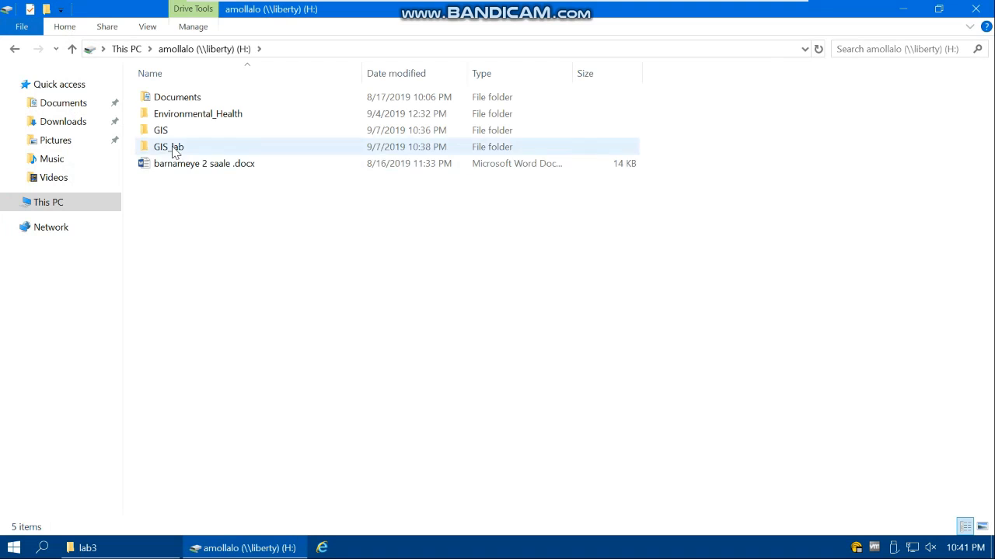
pyautogui.doubleClick(172, 148)
pyautogui.doubleClick(173, 130)
pyautogui.click(176, 99)
pyautogui.rightClick(178, 101)
pyautogui.click(219, 153)
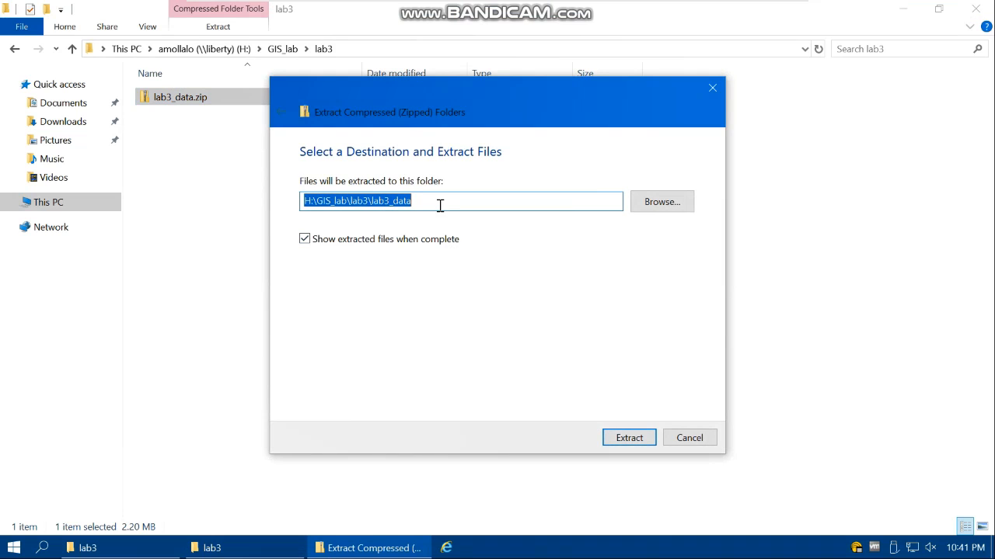
pyautogui.click(631, 438)
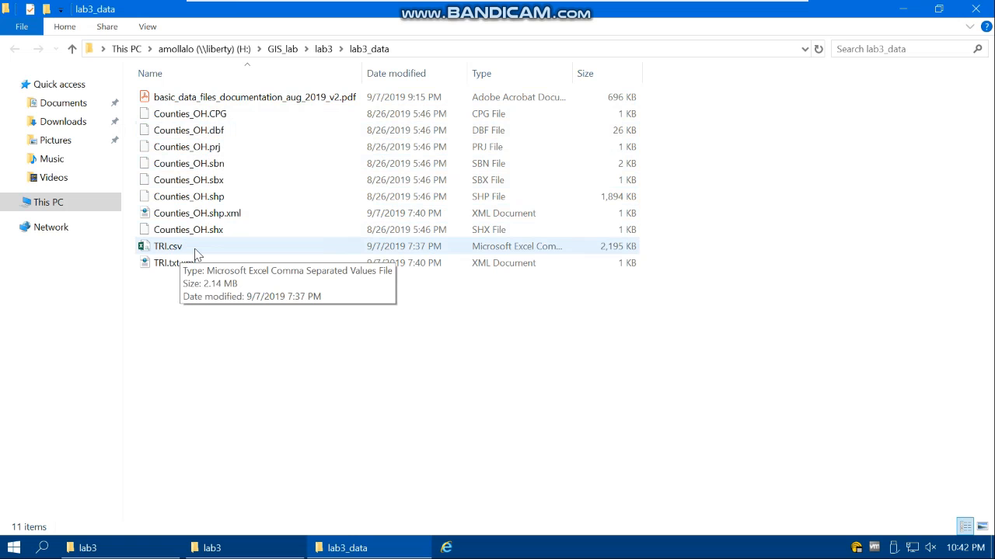
# Step: Open TRI.csv from the extracted data and check the YEAR column from its first row to its last
pyautogui.doubleClick(195, 249)
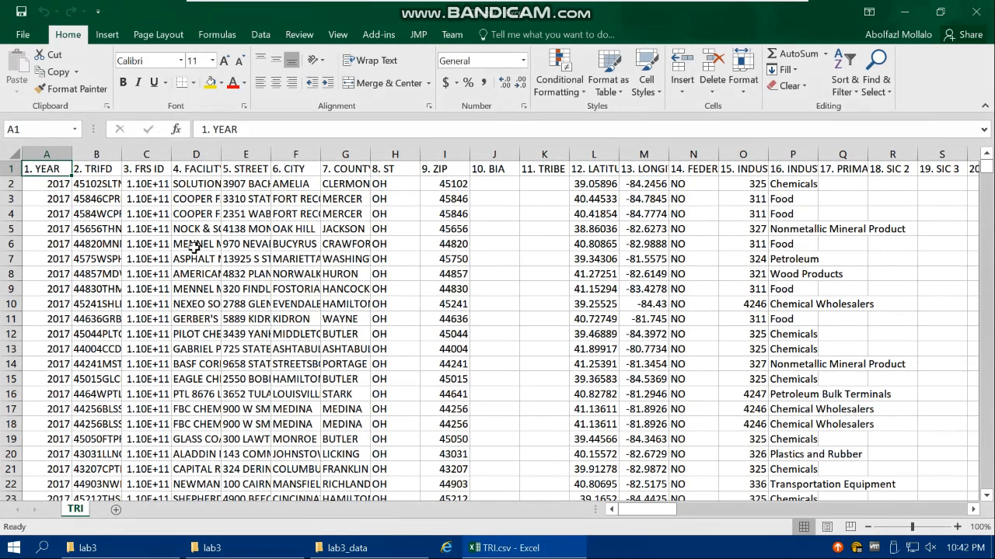
pyautogui.click(90, 213)
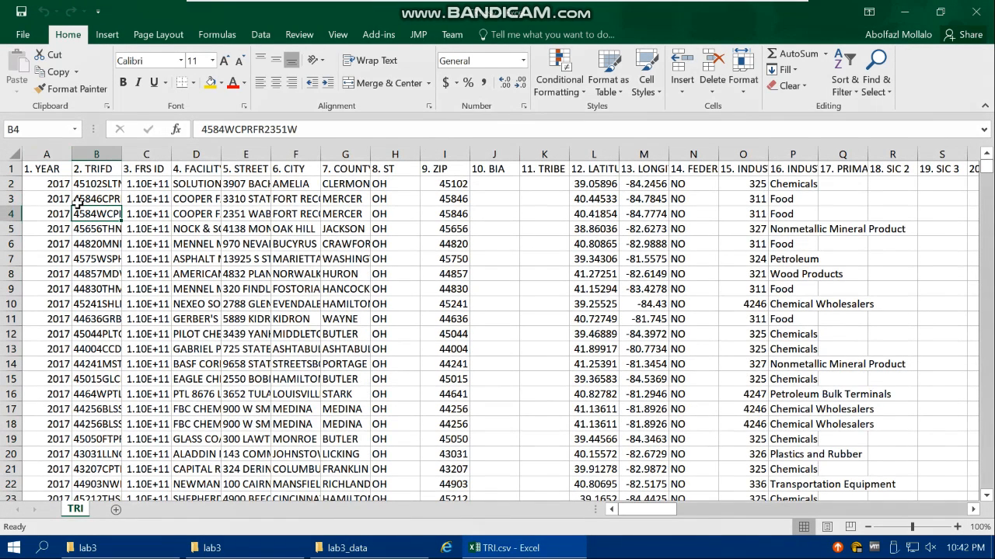
pyautogui.click(49, 153)
pyautogui.moveTo(983, 170); pyautogui.dragTo(986, 482)
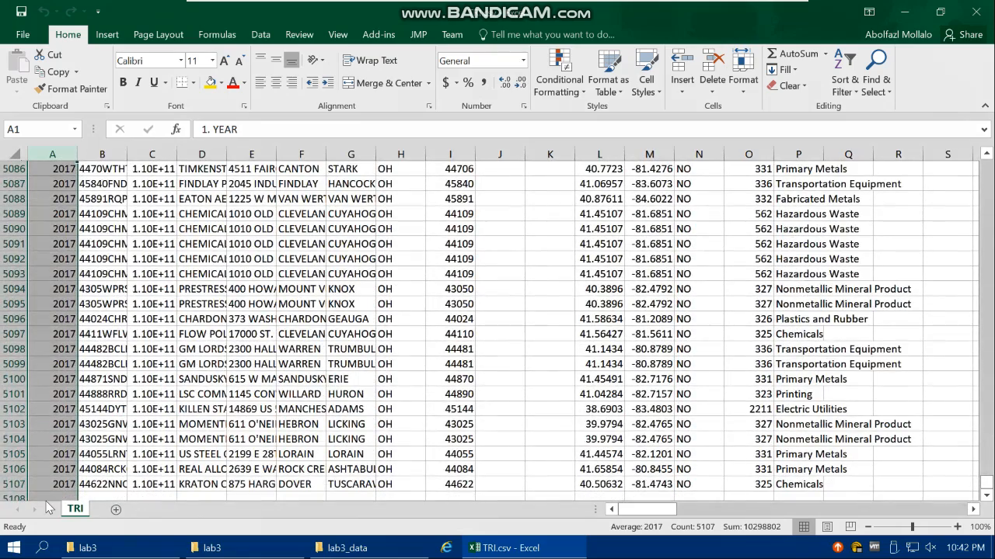
pyautogui.moveTo(986, 483); pyautogui.dragTo(986, 107)
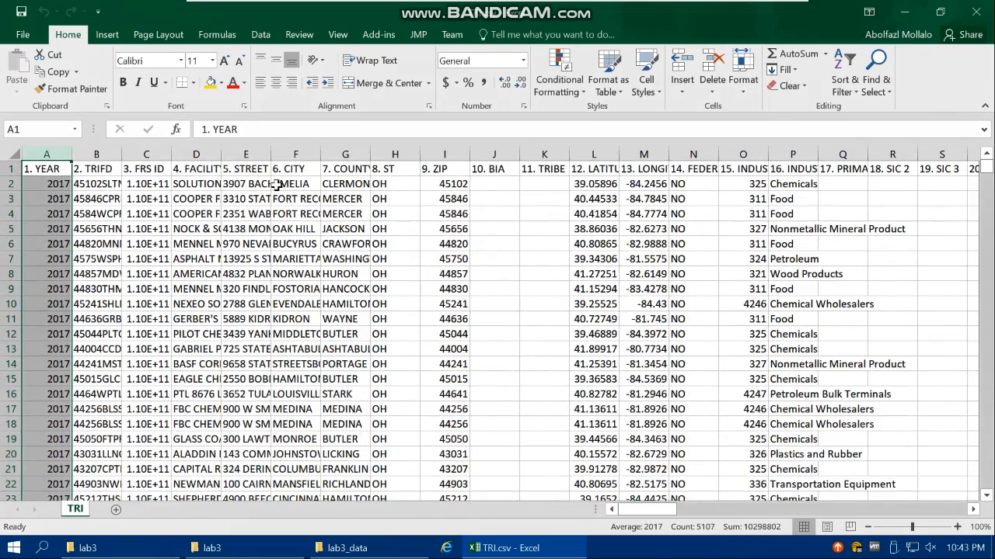
# Step: Auto-fit the widths of the FRS ID, FACILITY NAME, STREET ADDRESS and CITY columns
pyautogui.doubleClick(172, 152)
pyautogui.doubleClick(218, 153)
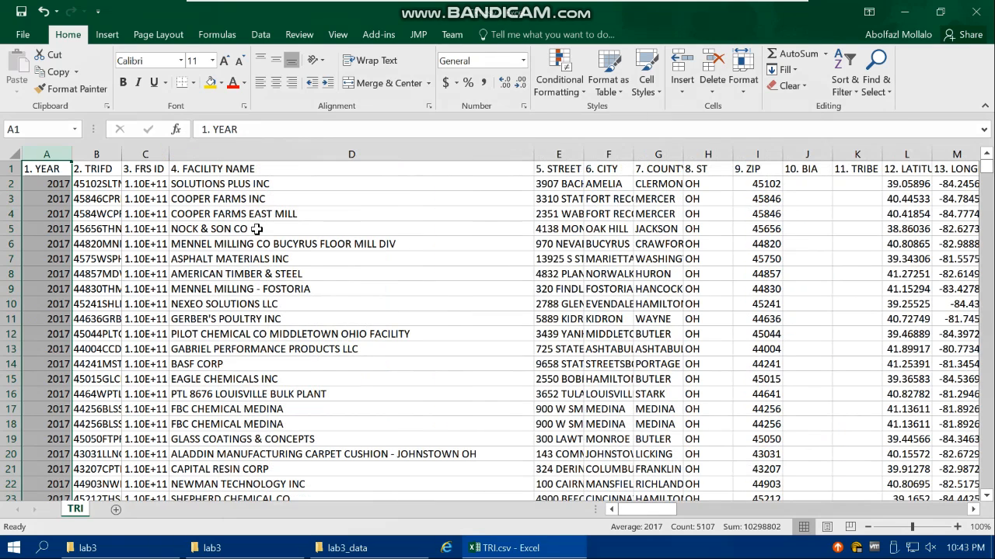
pyautogui.doubleClick(583, 153)
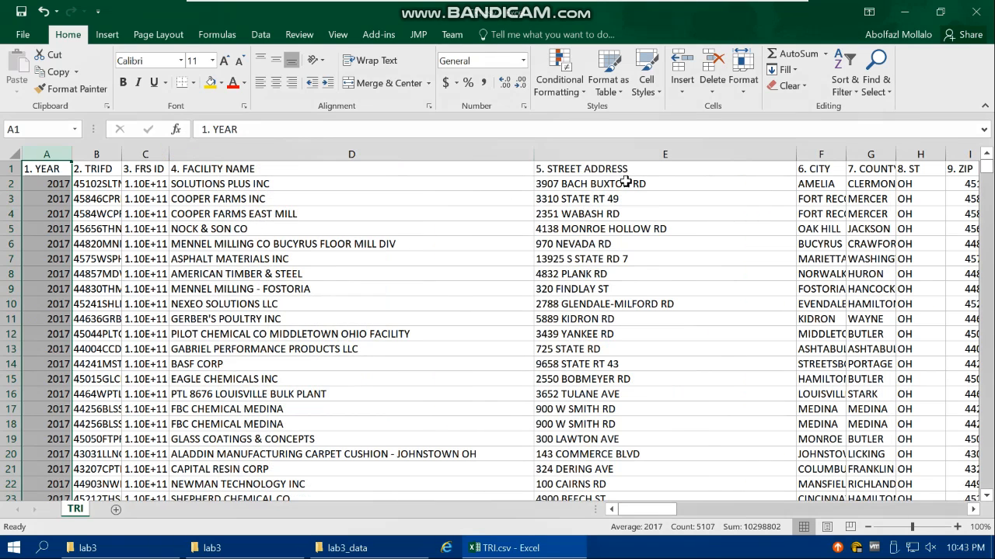
pyautogui.doubleClick(846, 154)
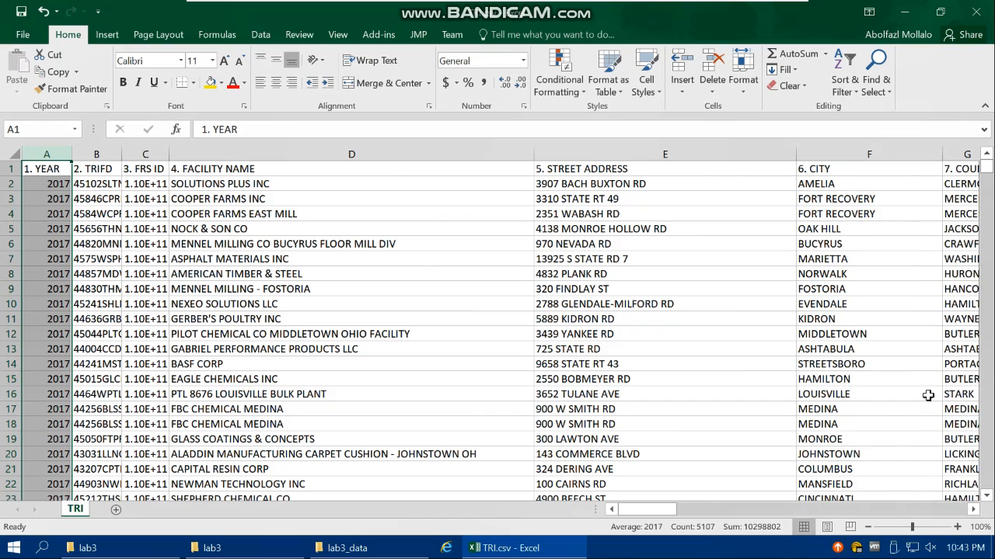
# Step: Select the COUNTY and ST columns in turn, and widen the ZIP column slightly
pyautogui.hscroll(5, 604, 398)
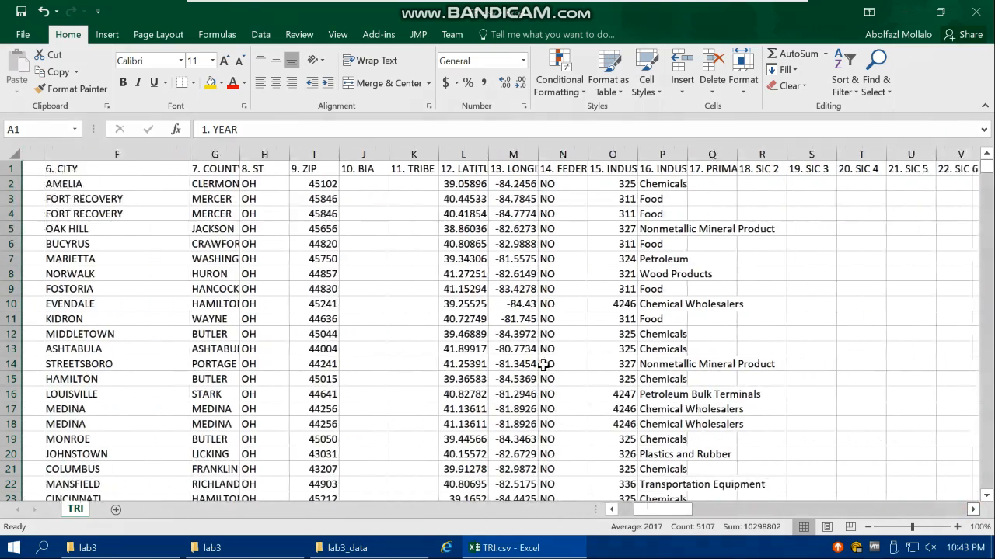
pyautogui.click(194, 154)
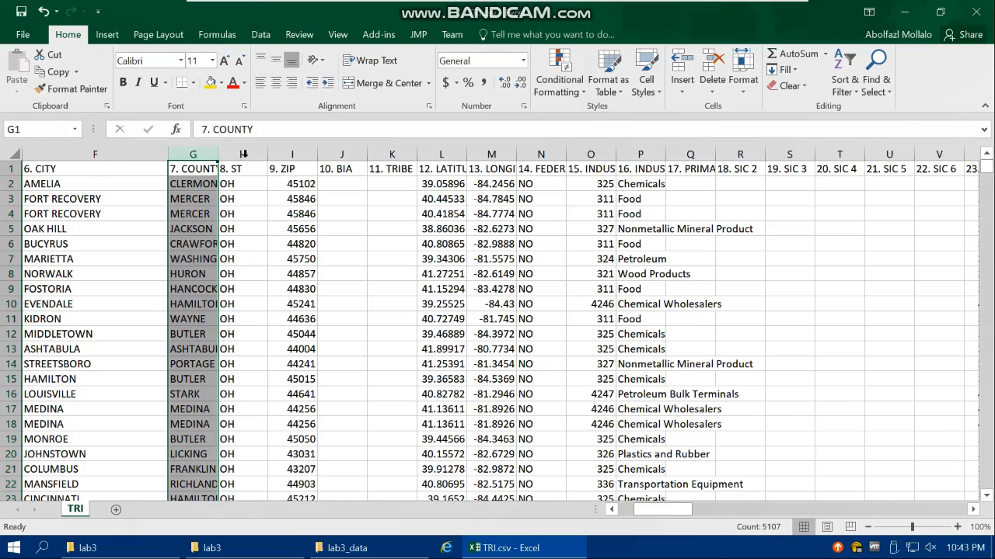
pyautogui.click(243, 154)
pyautogui.moveTo(985, 168)
pyautogui.mouseDown()
pyautogui.moveTo(985, 385)
pyautogui.moveTo(992, 167)
pyautogui.mouseUp()
pyautogui.moveTo(316, 153); pyautogui.dragTo(322, 153)
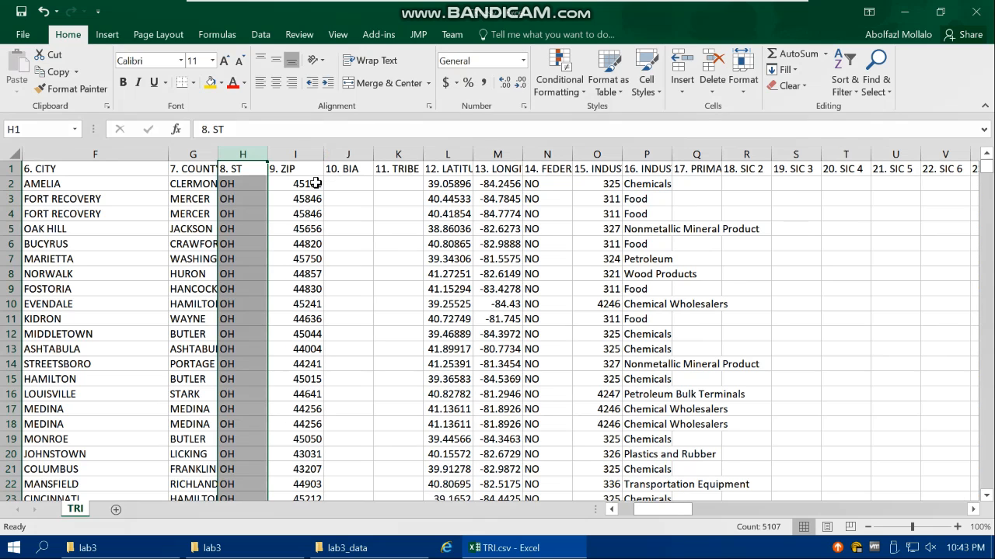
# Step: Auto-fit the LATITUDE, LONGITUDE and INDUSTRY SECTOR columns and look through the listed industry sectors
pyautogui.doubleClick(473, 154)
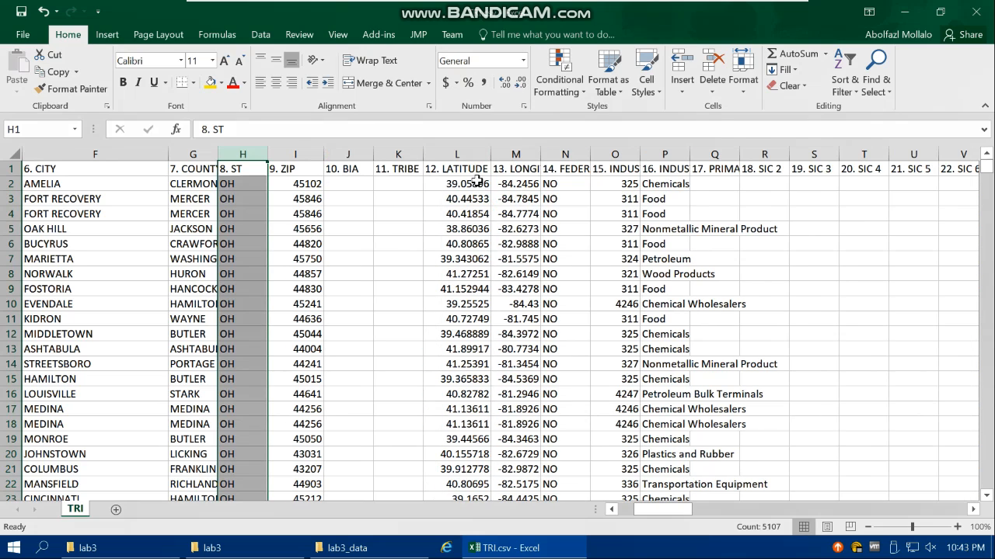
pyautogui.doubleClick(540, 154)
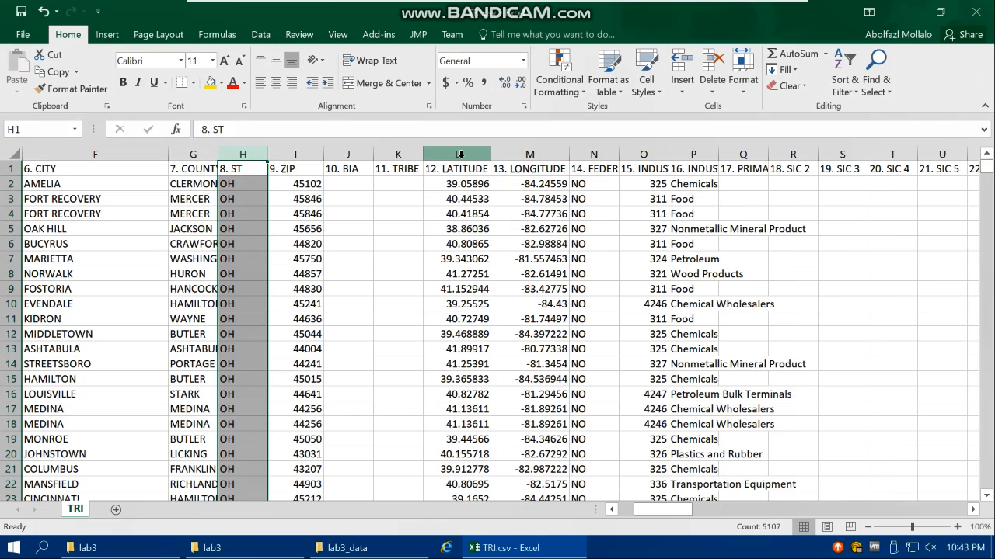
pyautogui.doubleClick(718, 152)
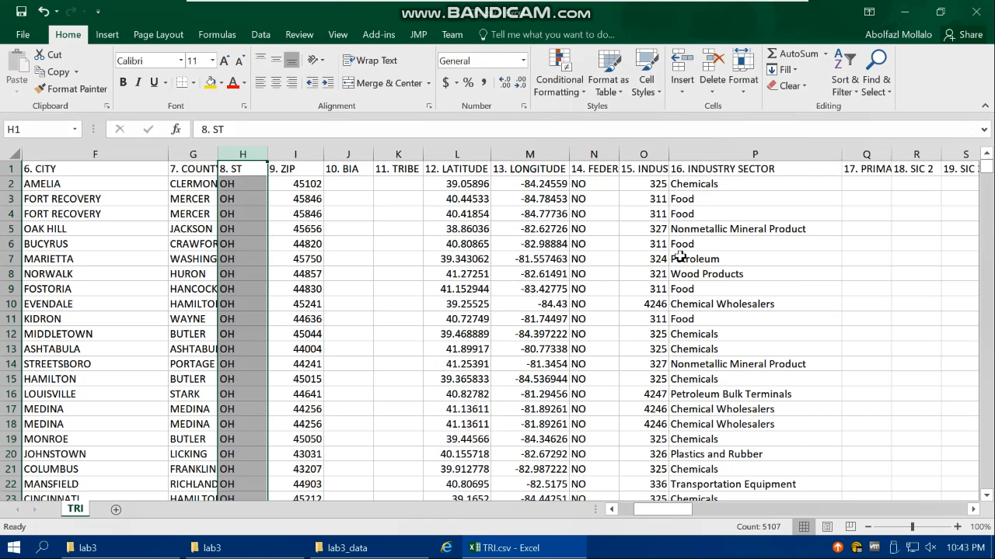
pyautogui.scroll(-3, 706, 381)
pyautogui.scroll(-9, 727, 373)
pyautogui.scroll(12, 747, 330)
# Step: Widen the CARCINOGEN, CLASSIFICATION and METAL CATEGORY columns so their full headings fit
pyautogui.click(972, 509)
pyautogui.click(972, 509)
pyautogui.click(972, 509)
pyautogui.click(972, 509)
pyautogui.click(972, 509)
pyautogui.click(972, 509)
pyautogui.click(972, 509)
pyautogui.click(972, 509)
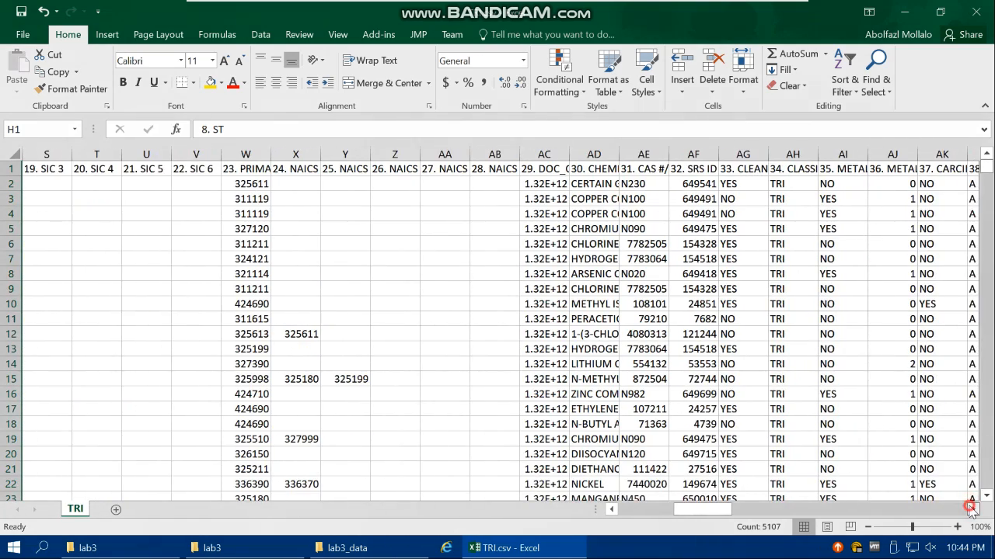
pyautogui.click(972, 509)
pyautogui.click(972, 509)
pyautogui.doubleClick(866, 153)
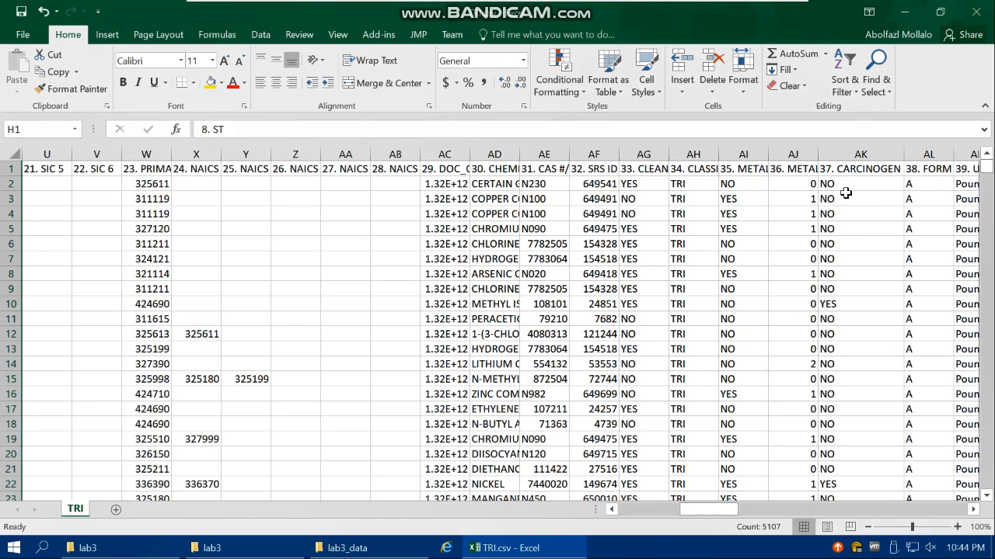
pyautogui.moveTo(718, 154); pyautogui.dragTo(768, 154)
pyautogui.doubleClick(865, 154)
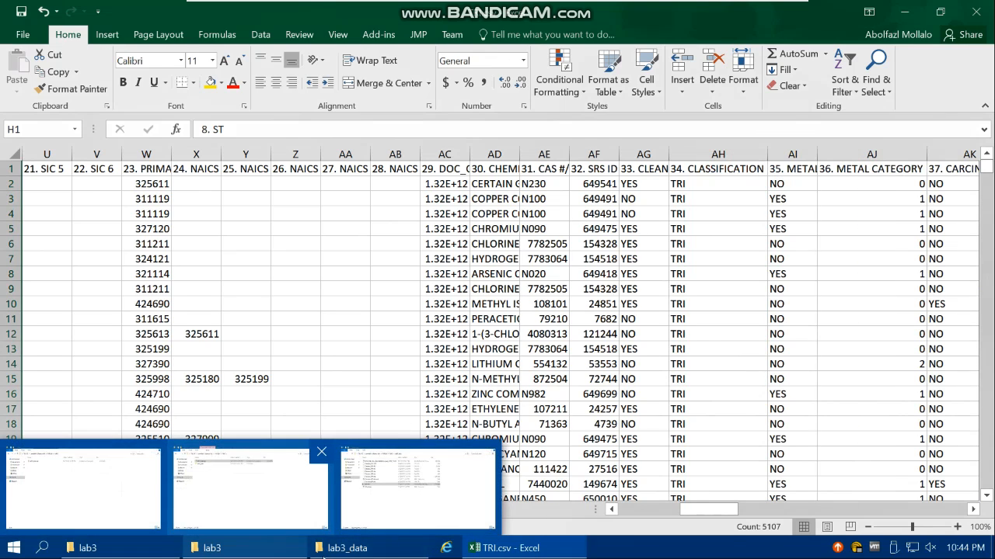
# Step: Open basic_data_files_documentation_aug_2019_v2.pdf from the lab3_data folder, read the field descriptions under Basic File Contents, and return to TRI.csv
pyautogui.click(349, 550)
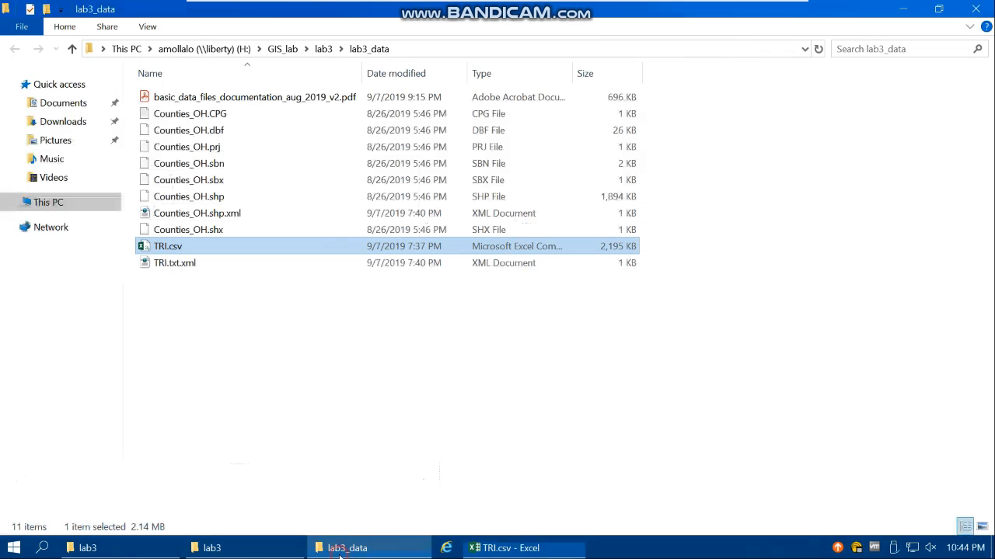
pyautogui.doubleClick(208, 100)
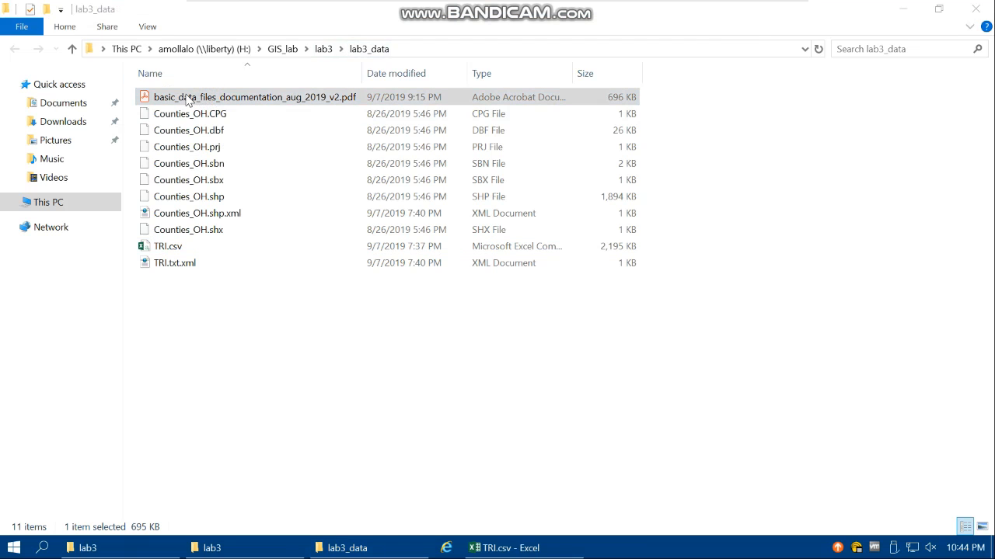
pyautogui.doubleClick(396, 225)
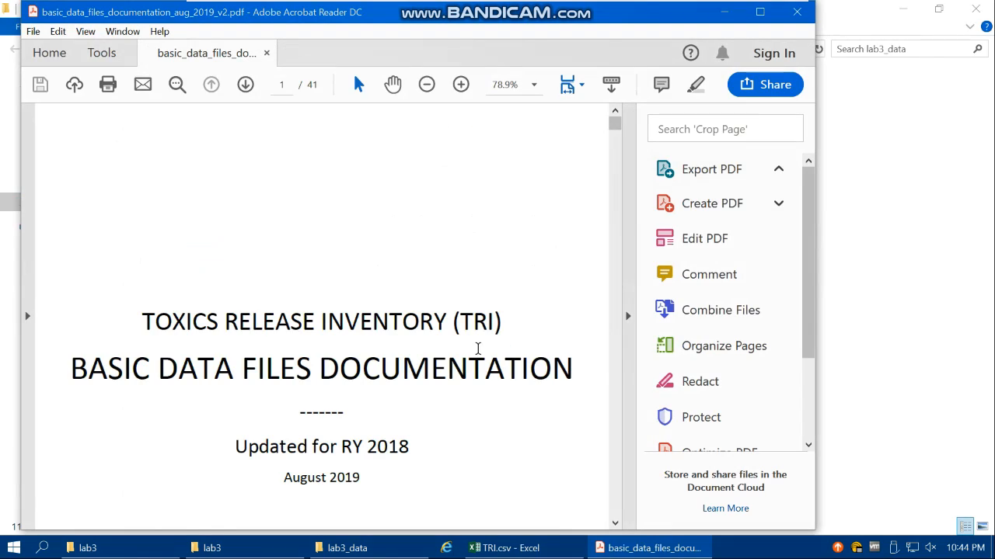
pyautogui.moveTo(616, 130); pyautogui.dragTo(620, 171)
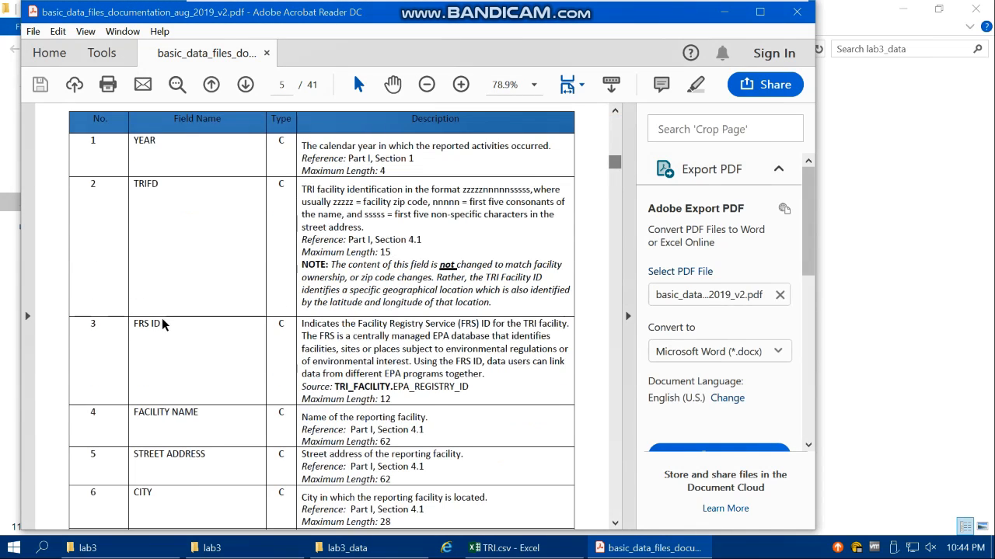
pyautogui.scroll(1, 156, 272)
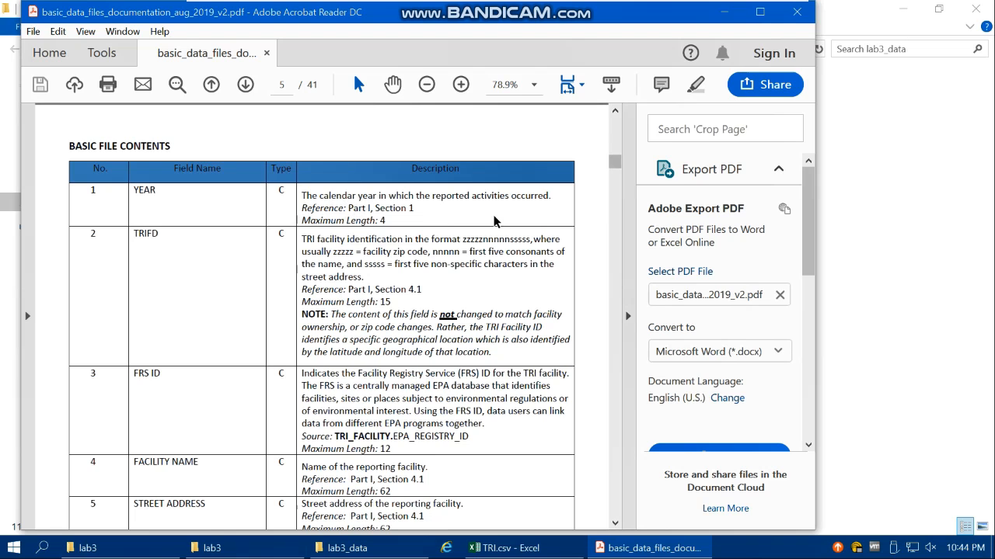
pyautogui.scroll(-10, 179, 272)
pyautogui.scroll(1, 163, 253)
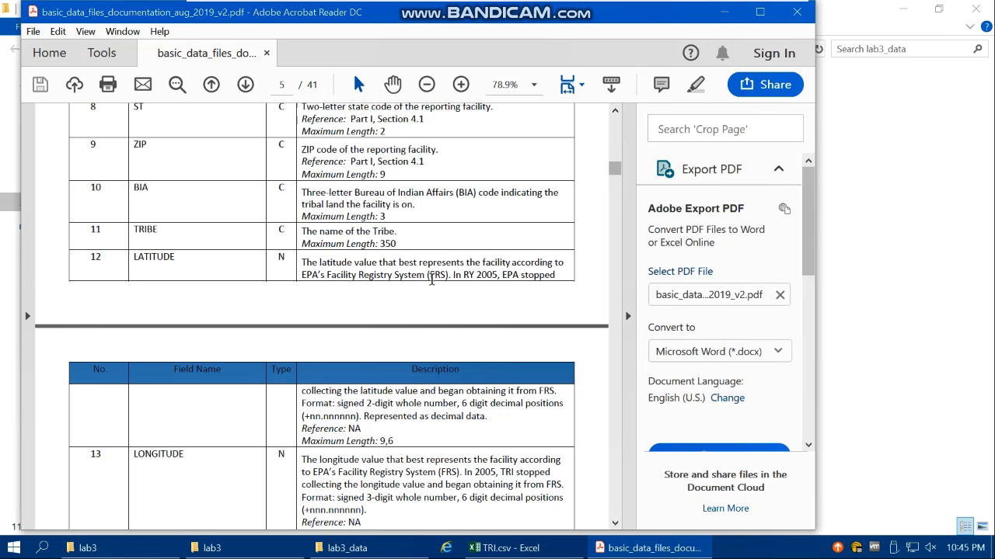
pyautogui.scroll(-3, 320, 371)
pyautogui.scroll(-1, 257, 408)
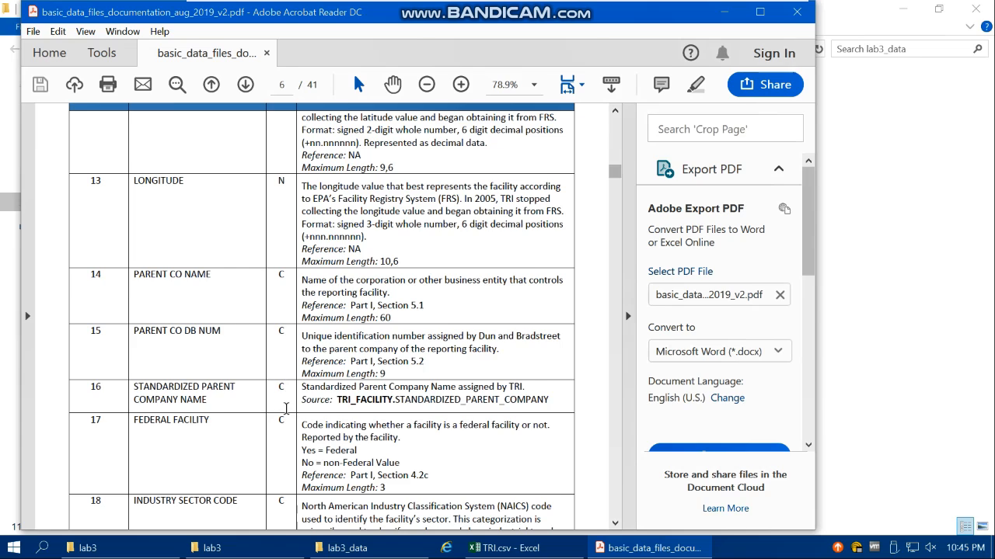
pyautogui.hotkey('alt', 'Tab')
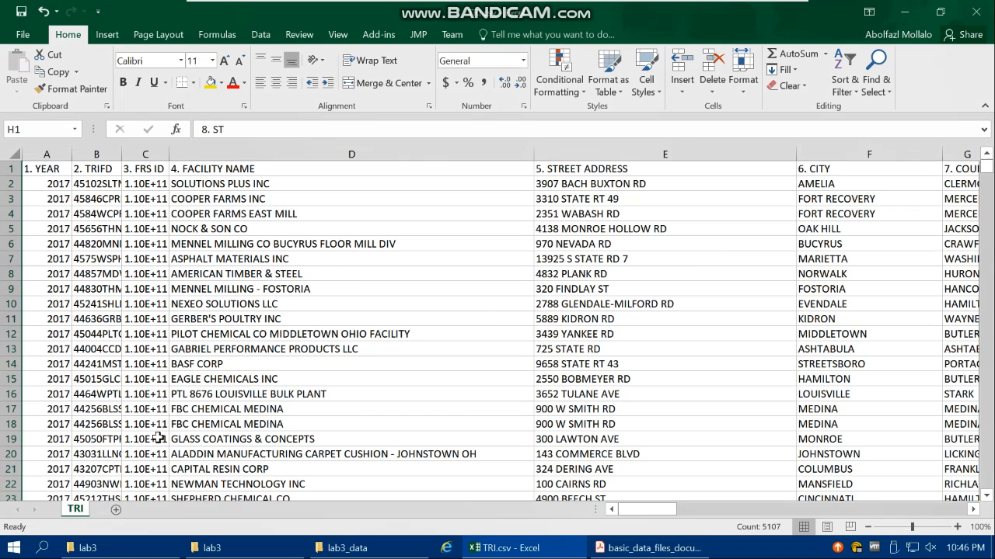
# Step: Launch ArcMap, dismiss the Getting Started dialog and maximize the untitled map window
pyautogui.click(17, 552)
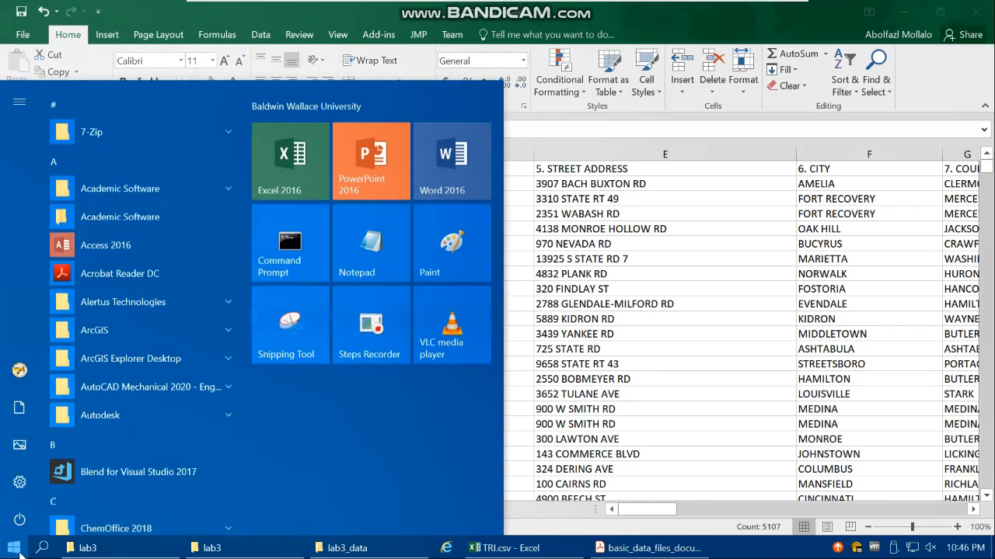
pyautogui.click(99, 184)
pyautogui.click(119, 237)
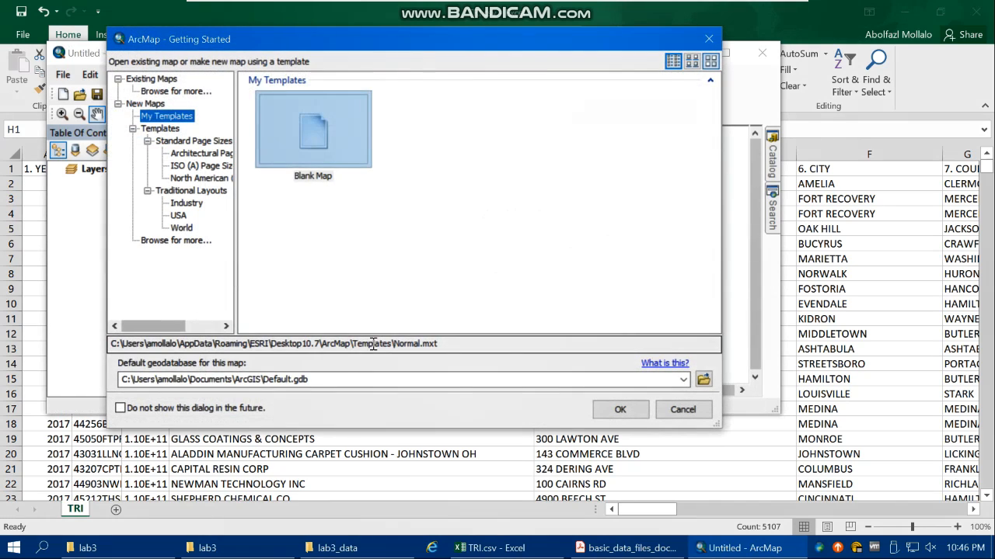
pyautogui.click(674, 411)
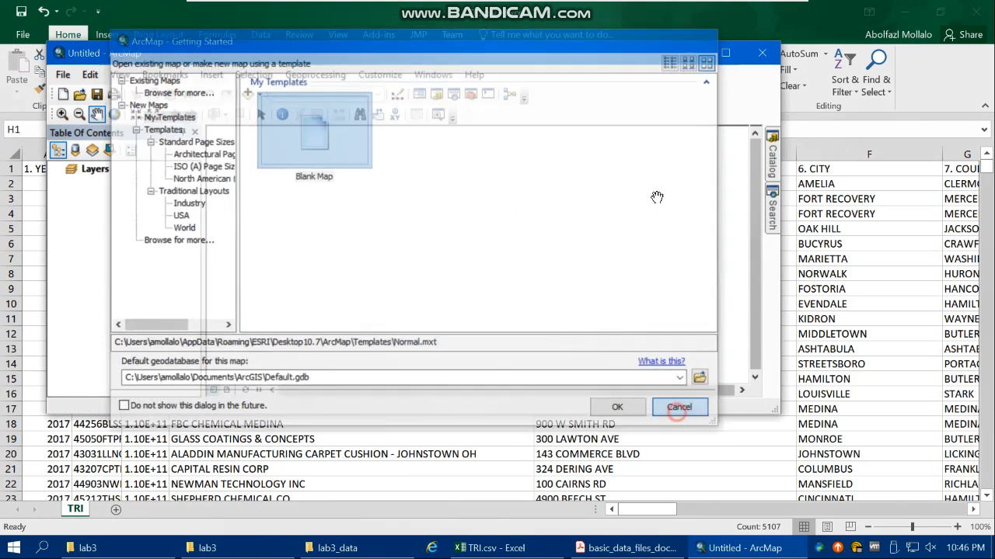
pyautogui.click(725, 52)
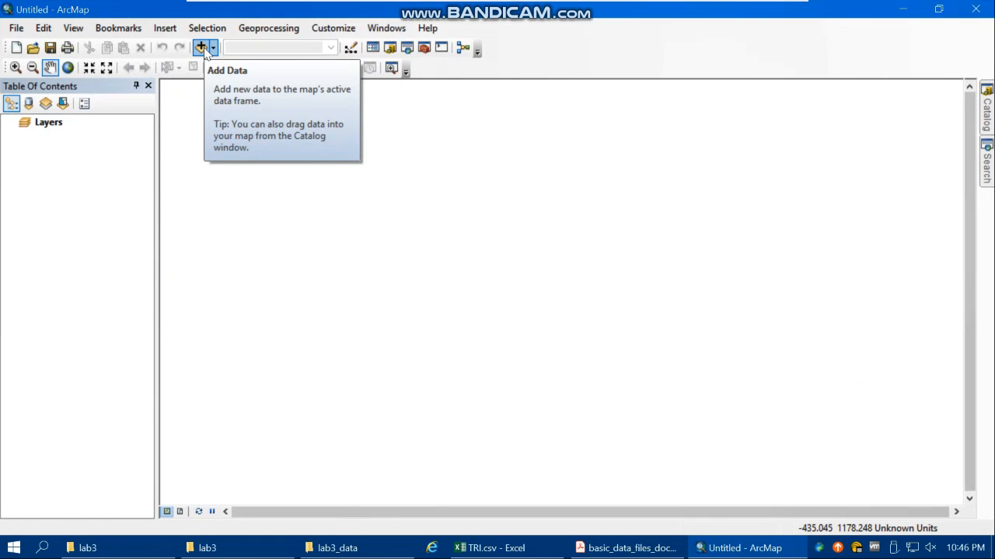
# Step: Connect to the H:\GIS_lab folder while adding data to the map
pyautogui.click(201, 47)
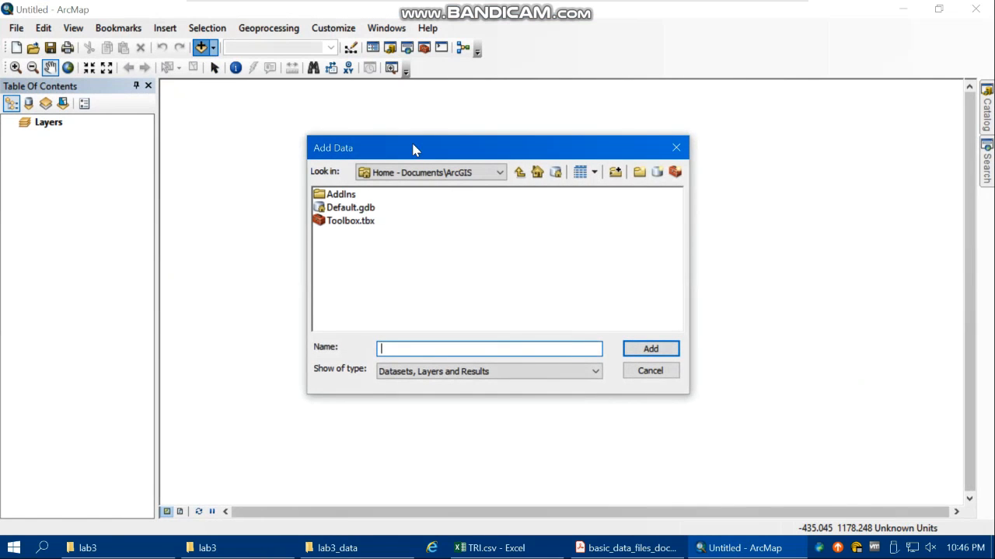
pyautogui.click(619, 175)
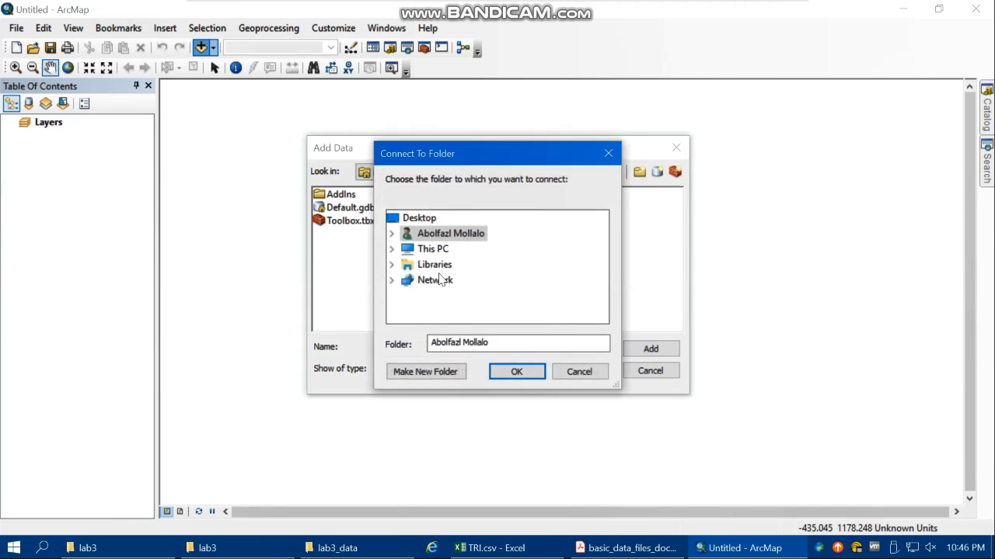
pyautogui.click(437, 251)
pyautogui.scroll(-2, 515, 262)
pyautogui.scroll(1, 505, 280)
pyautogui.click(497, 264)
pyautogui.scroll(-1, 507, 268)
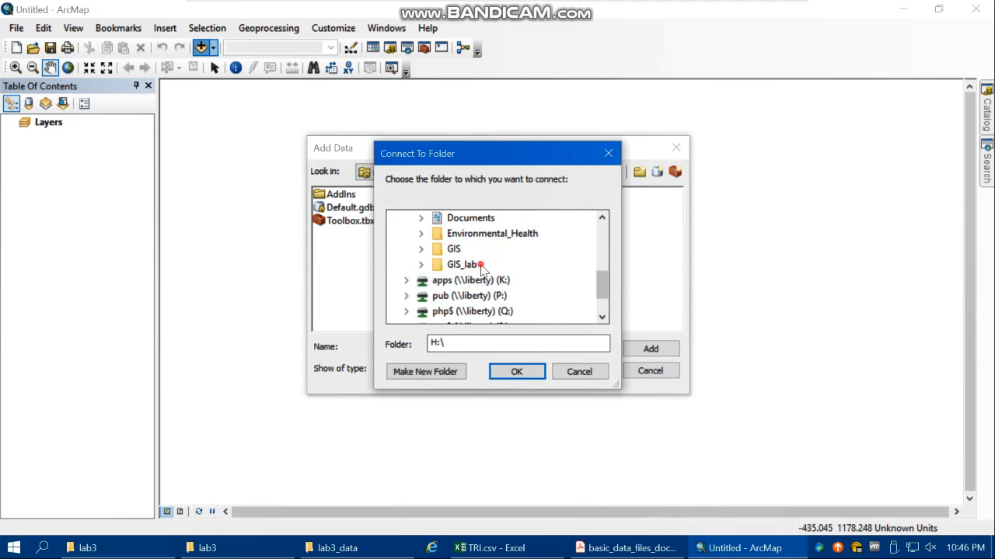
pyautogui.click(470, 264)
pyautogui.click(519, 373)
# Step: Add the TRI.csv table from lab3\lab3_data in the connected folder to the map
pyautogui.doubleClick(334, 221)
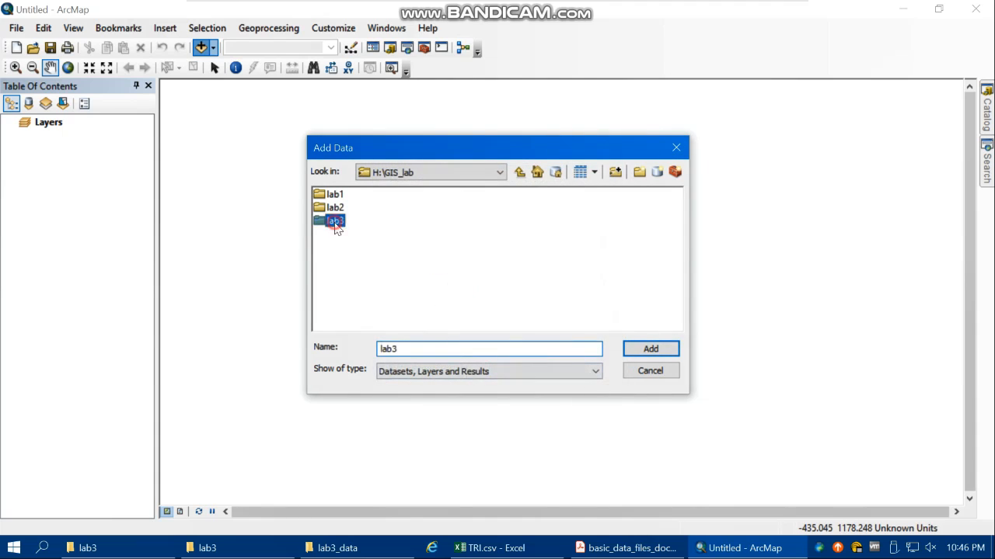
pyautogui.doubleClick(342, 194)
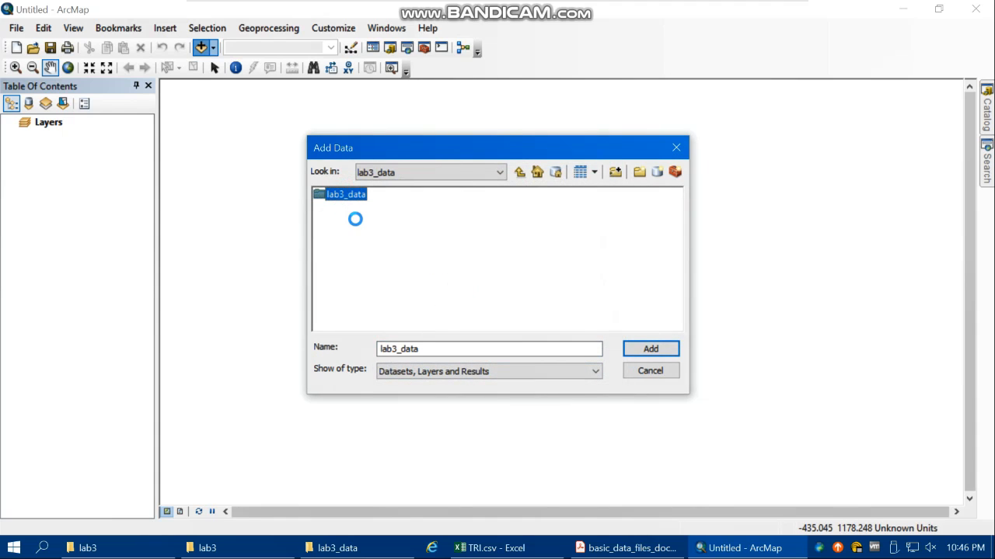
pyautogui.click(343, 209)
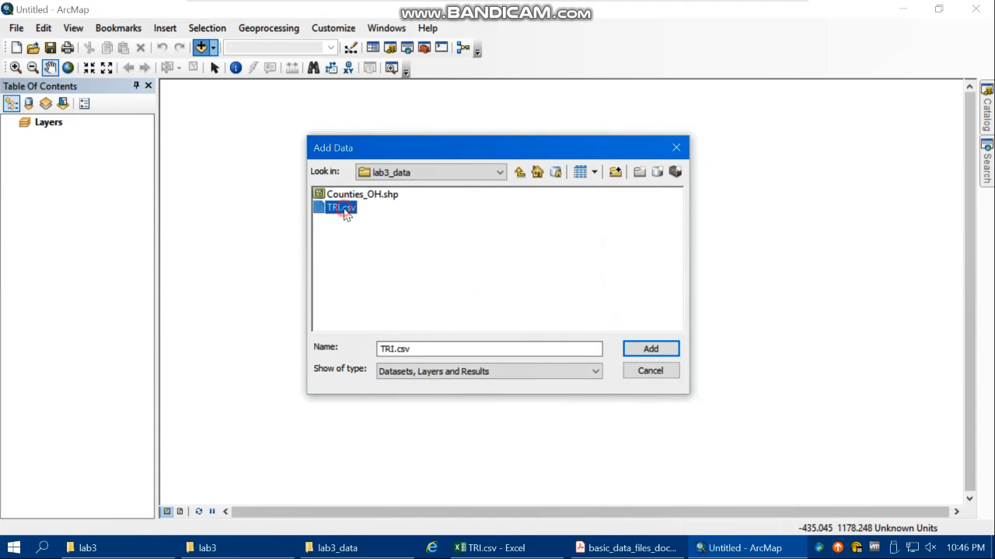
pyautogui.click(670, 354)
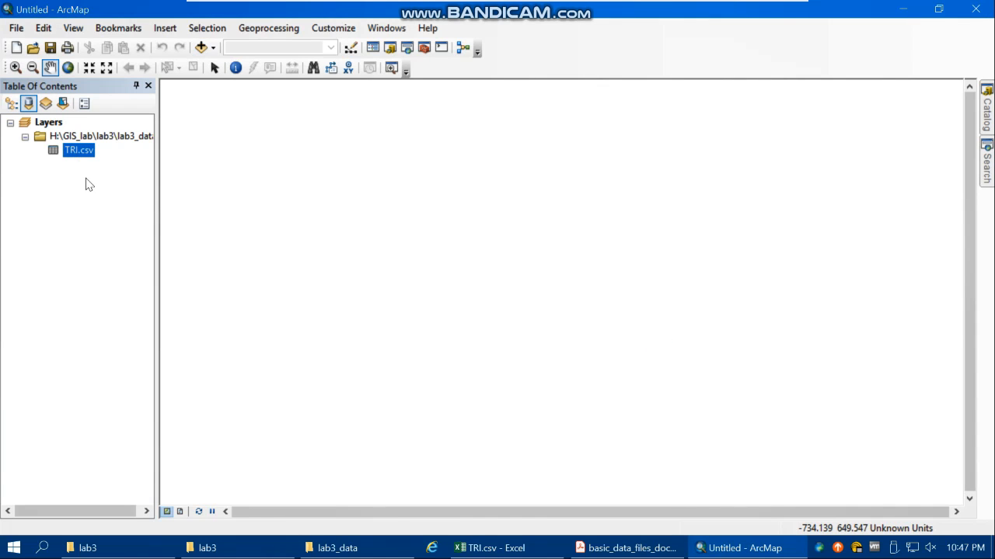
# Step: Open the TRI.csv attribute table, look across its fields to the LATITUDE and LONGITUDE columns, and close it
pyautogui.rightClick(79, 153)
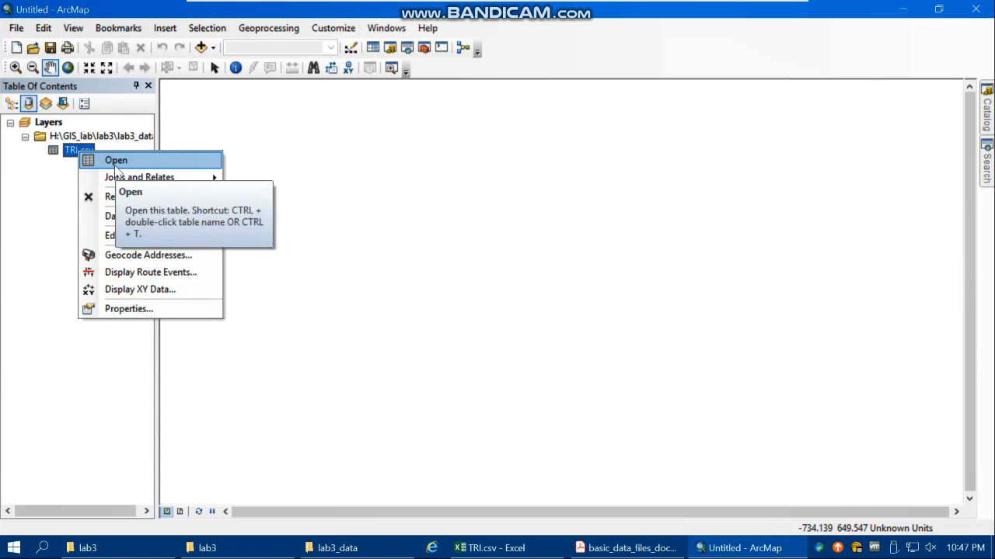
pyautogui.click(115, 161)
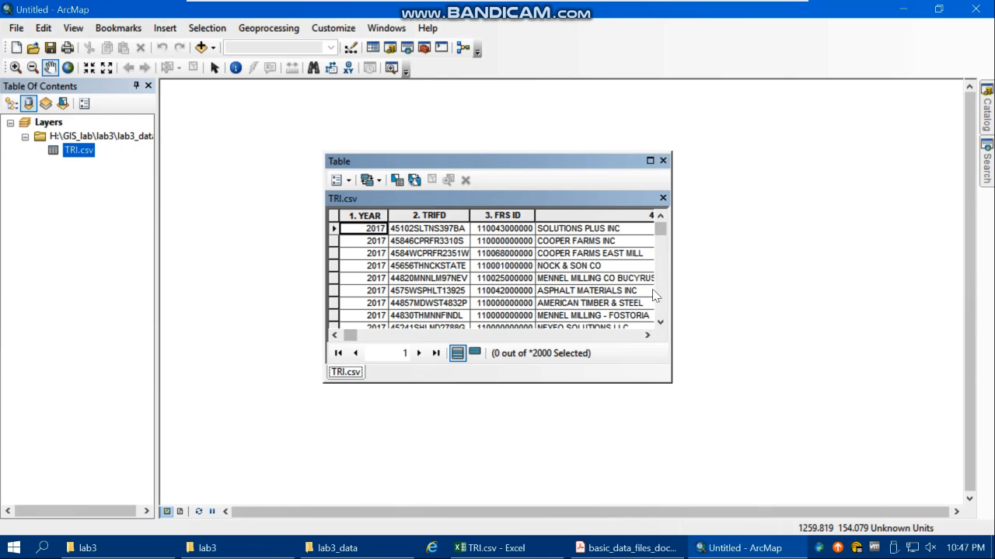
pyautogui.click(648, 335)
pyautogui.click(648, 335)
pyautogui.click(648, 335)
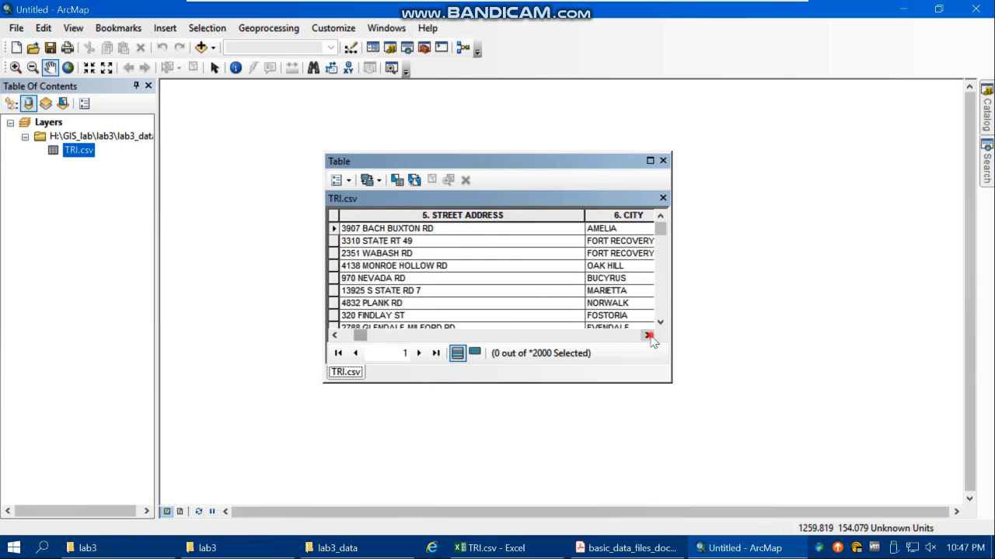
pyautogui.click(648, 335)
pyautogui.click(648, 335)
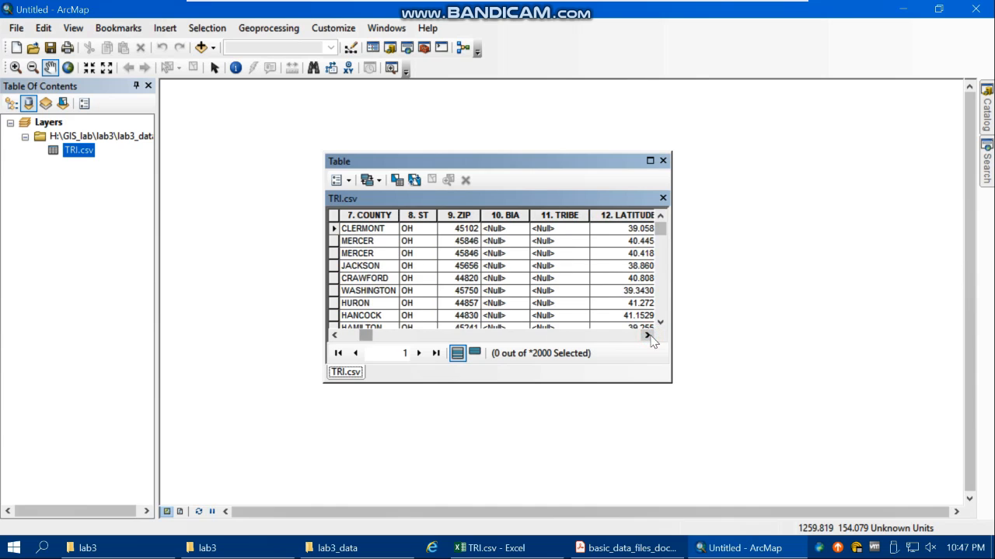
pyautogui.click(648, 335)
pyautogui.click(648, 335)
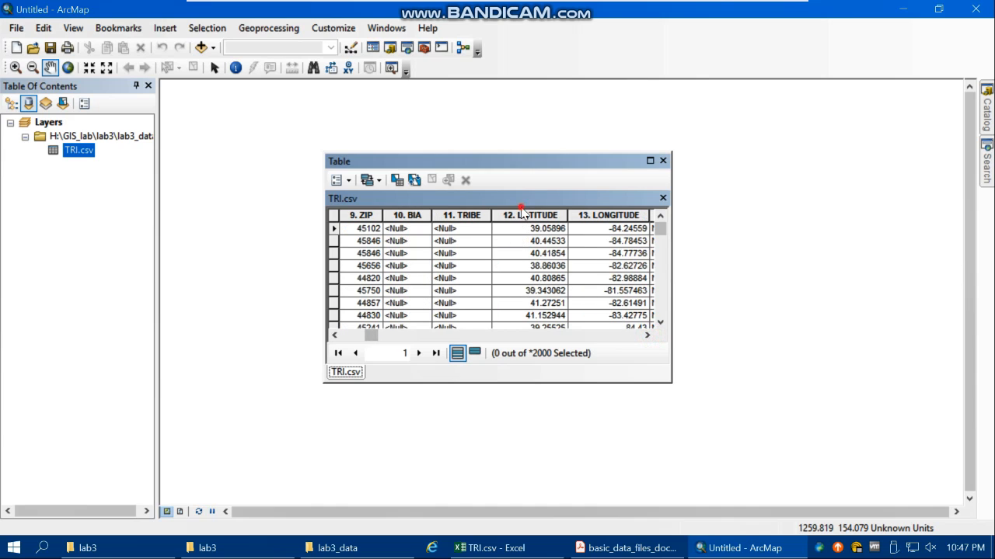
pyautogui.click(604, 218)
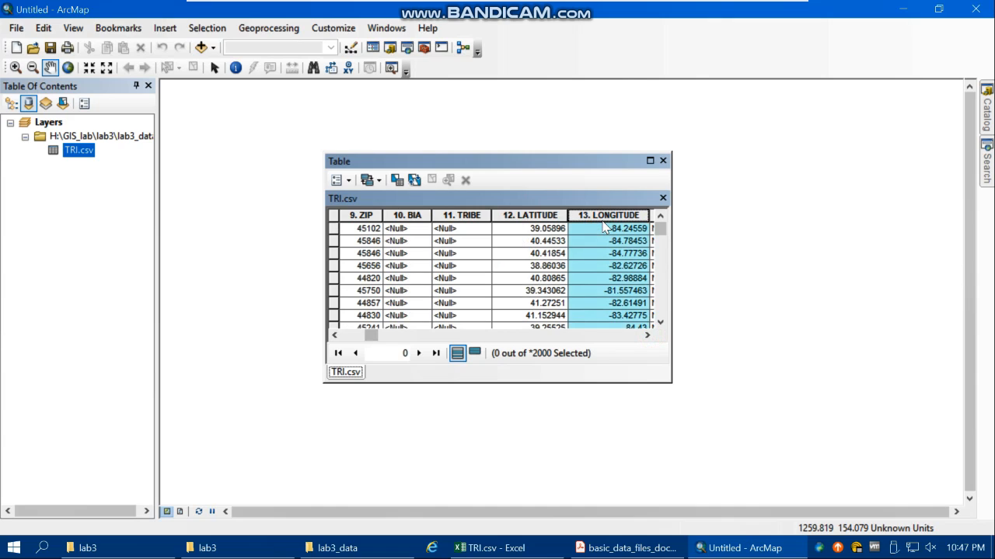
pyautogui.click(663, 161)
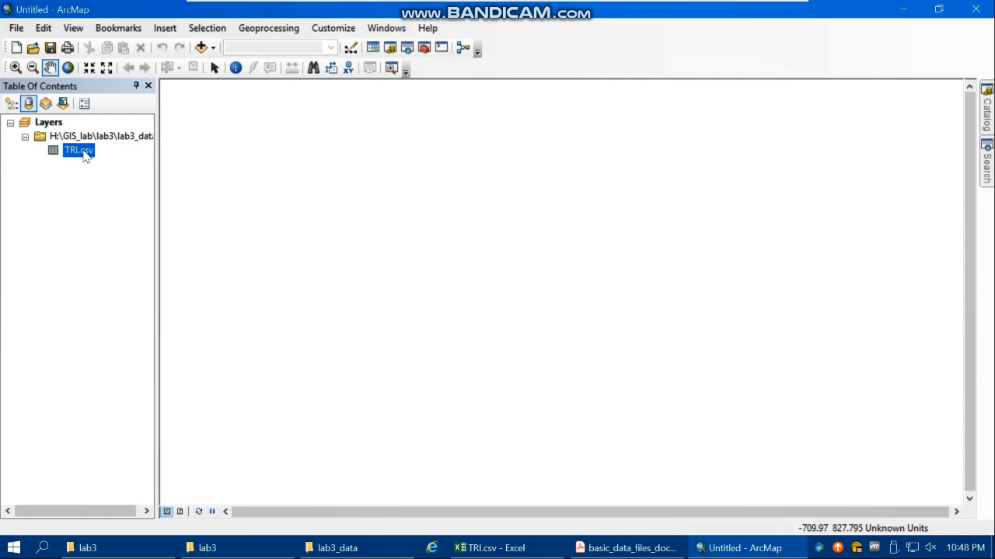
# Step: Start Display XY Data for TRI.csv with 13. LONGITUDE as the X field and 12. LATITUDE as the Y field
pyautogui.rightClick(84, 153)
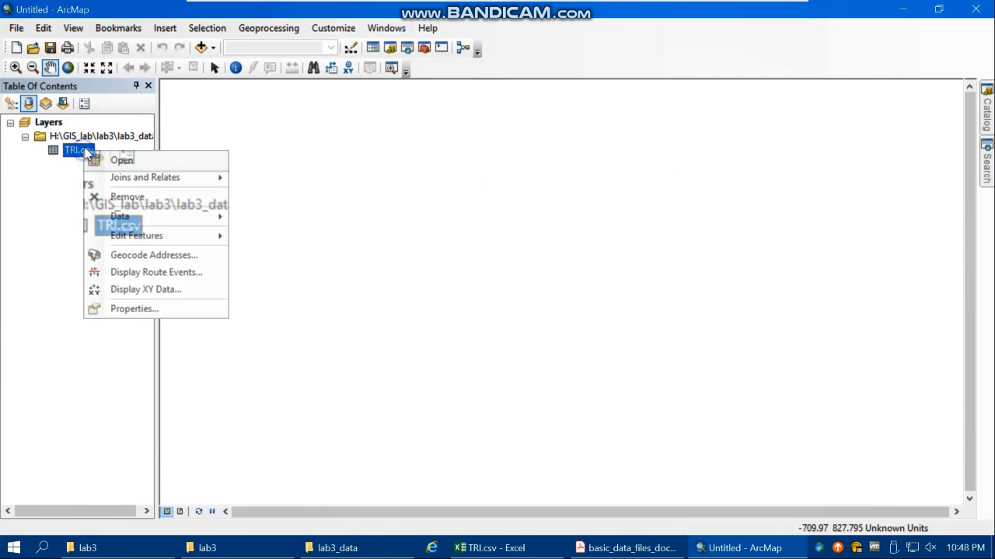
pyautogui.click(143, 292)
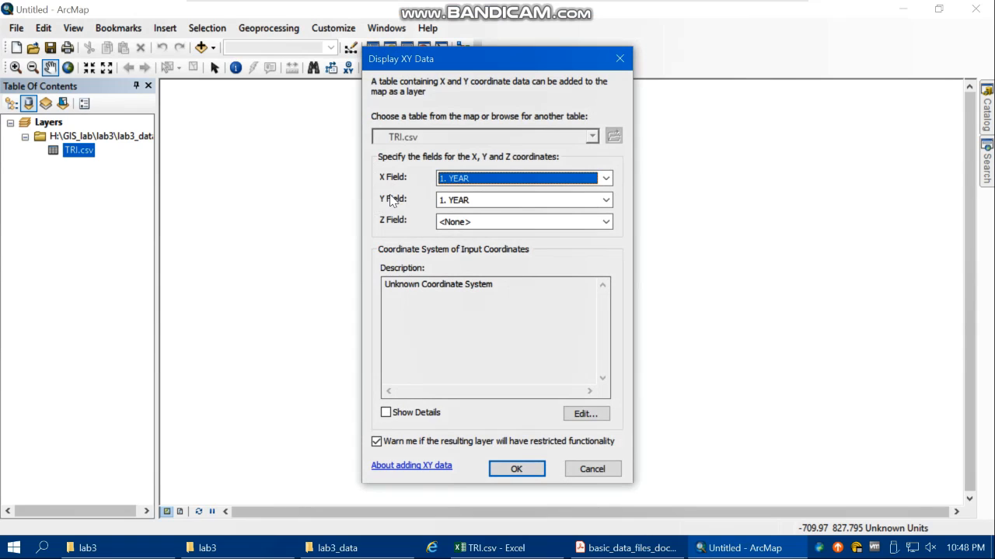
pyautogui.click(477, 181)
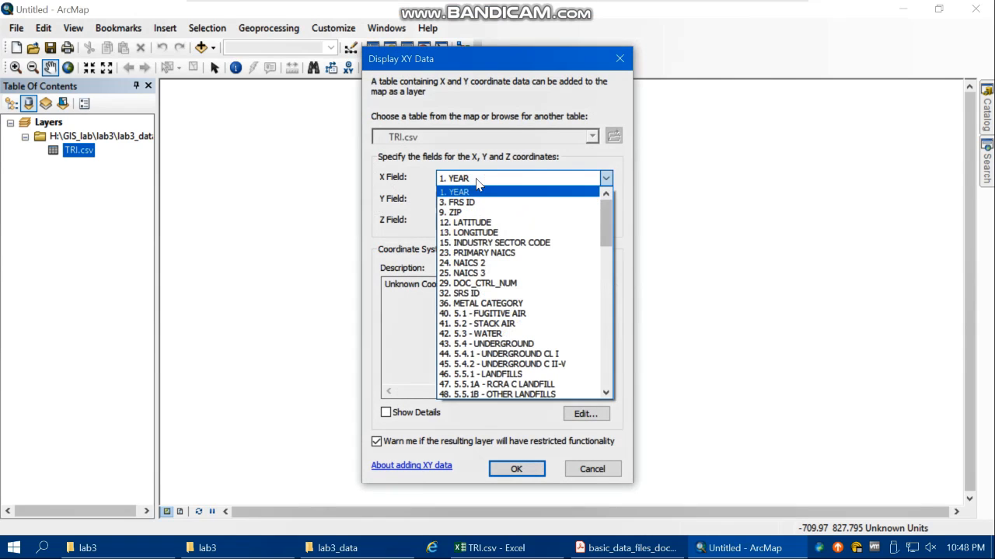
pyautogui.click(475, 233)
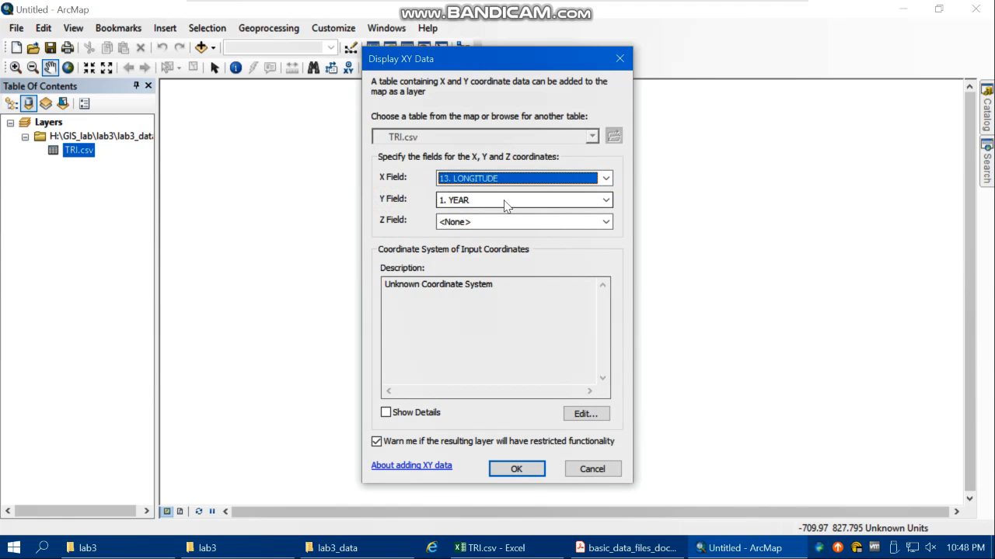
pyautogui.click(504, 201)
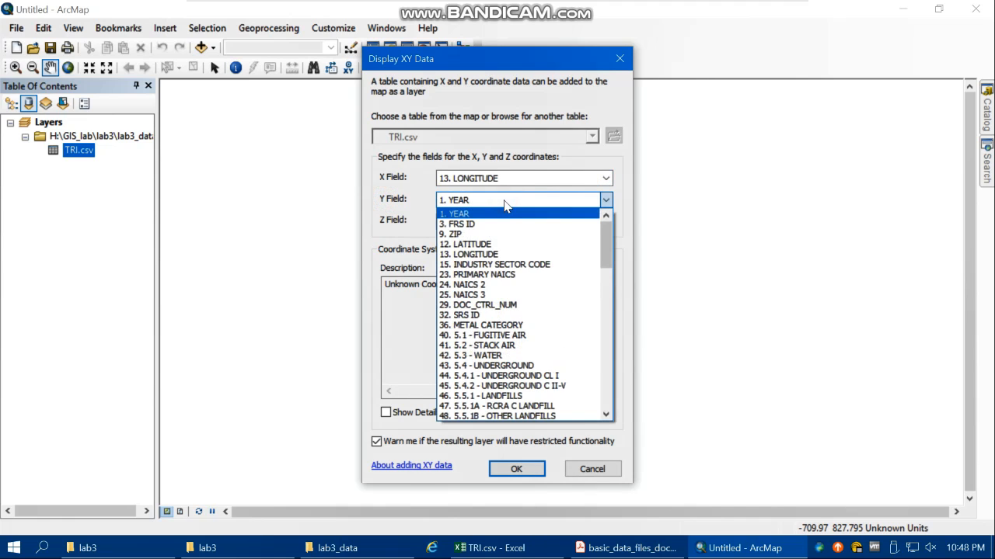
pyautogui.click(479, 247)
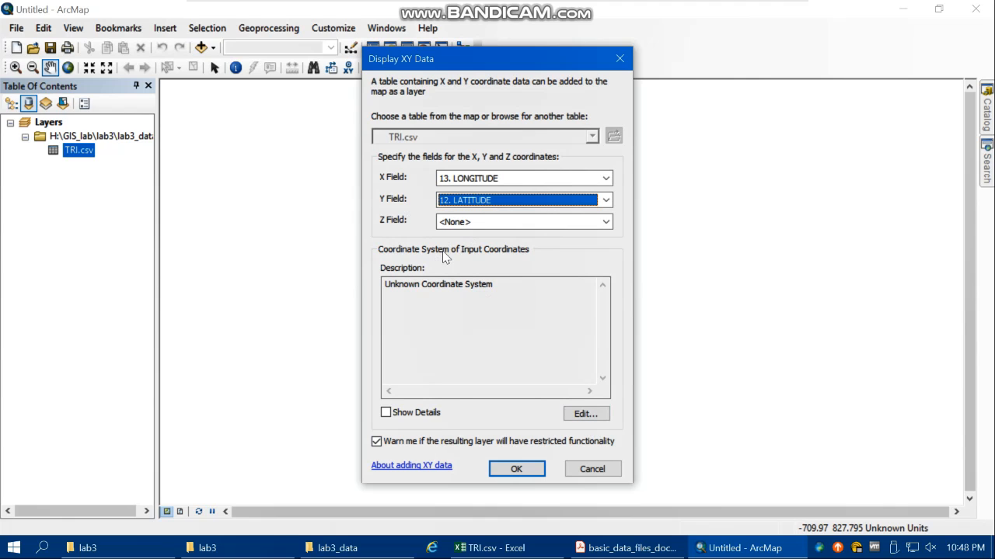
# Step: Set the coordinate system of the input coordinates to the geographic system WGS 1984
pyautogui.click(585, 413)
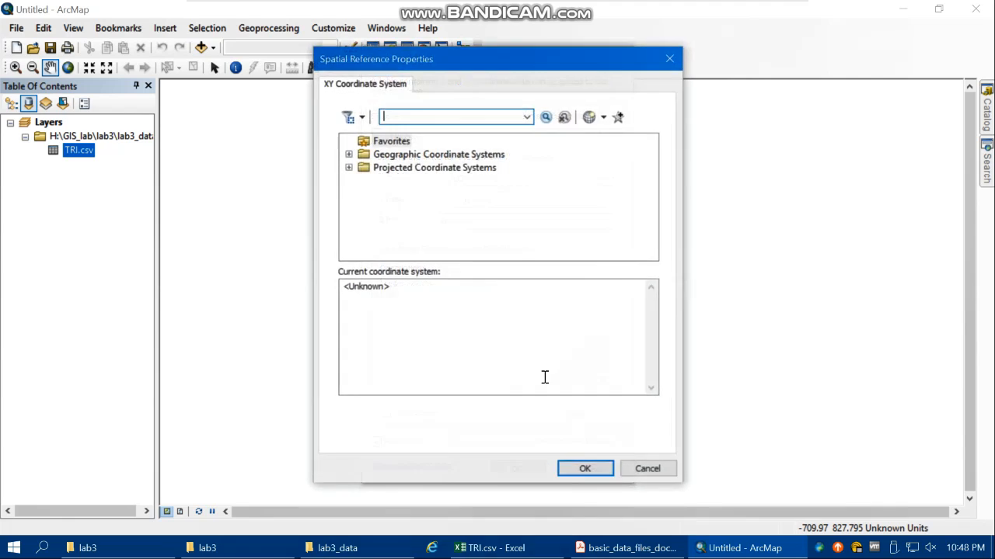
pyautogui.click(427, 155)
pyautogui.doubleClick(427, 155)
pyautogui.scroll(-2, 450, 206)
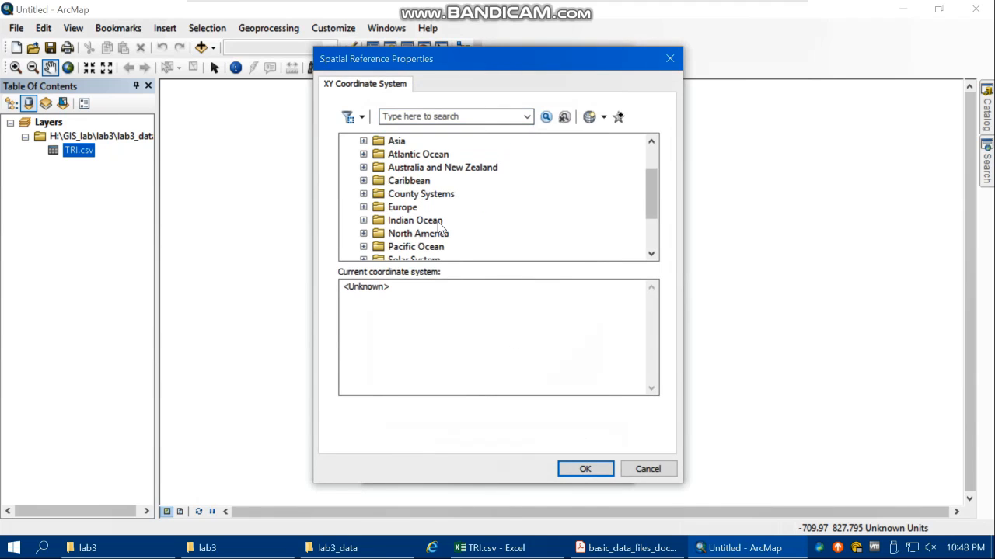
pyautogui.scroll(-1, 439, 225)
pyautogui.click(363, 233)
pyautogui.scroll(-1, 412, 237)
pyautogui.scroll(-5, 414, 237)
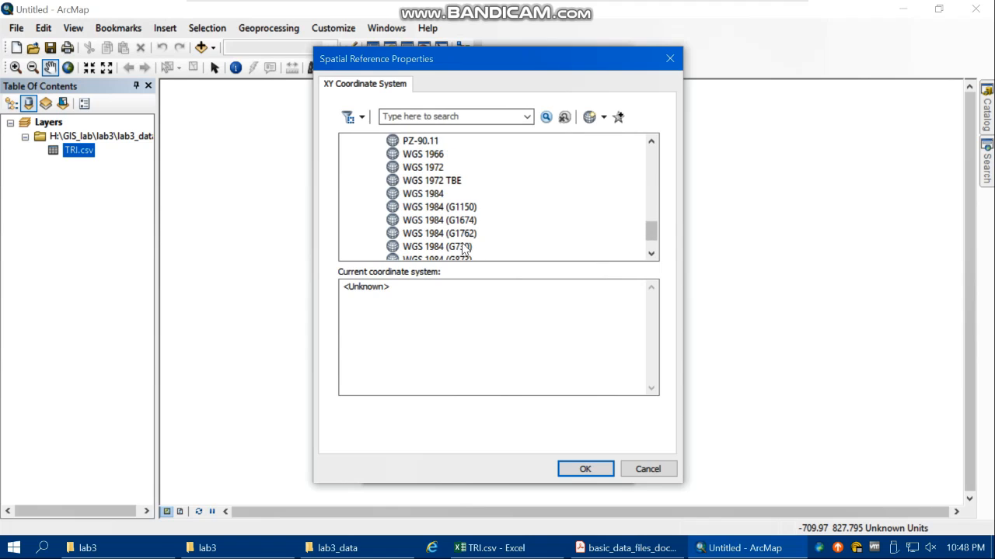
pyautogui.click(426, 196)
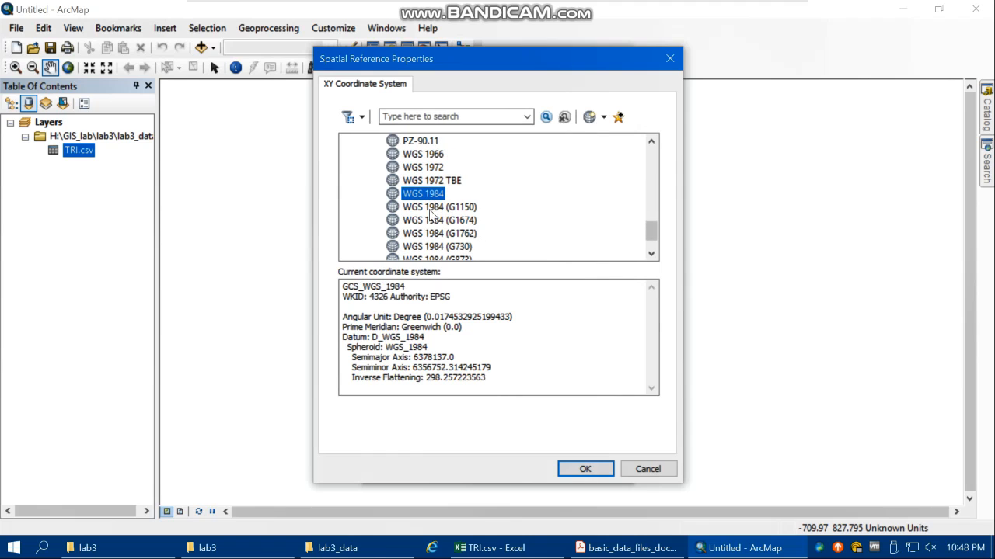
pyautogui.click(587, 470)
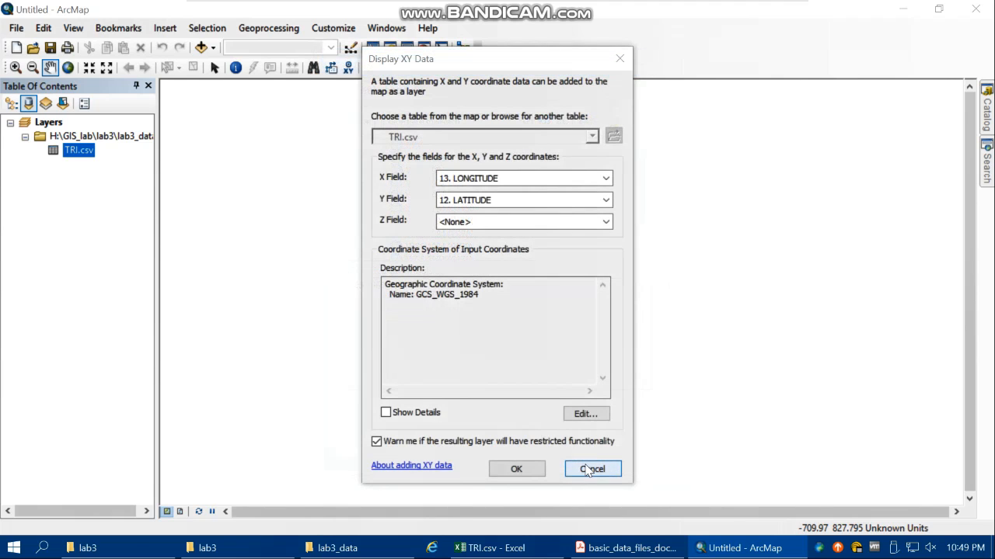
# Step: Close the ArcGIS help window and create the XY point layer from TRI.csv, accepting its restricted functionality
pyautogui.click(505, 468)
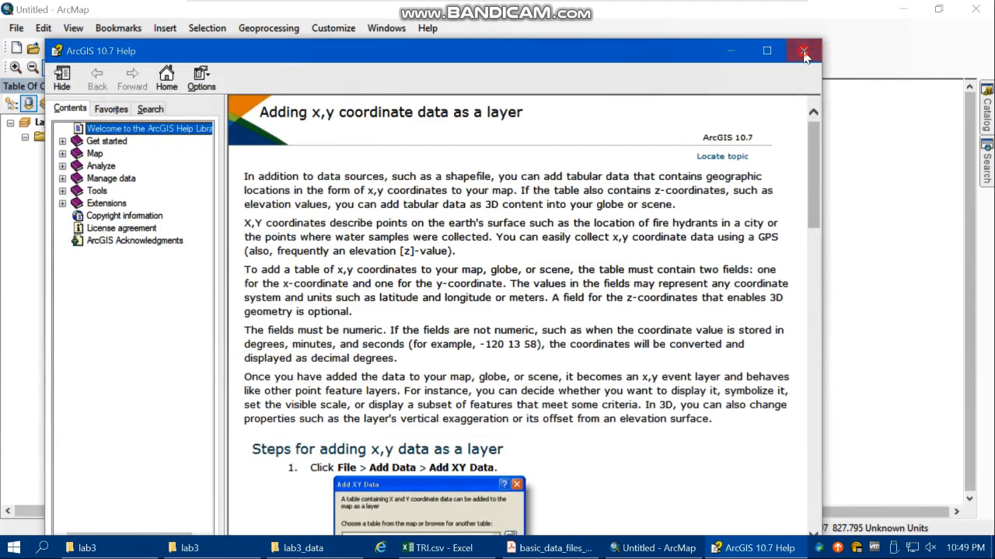
pyautogui.click(806, 49)
pyautogui.click(517, 469)
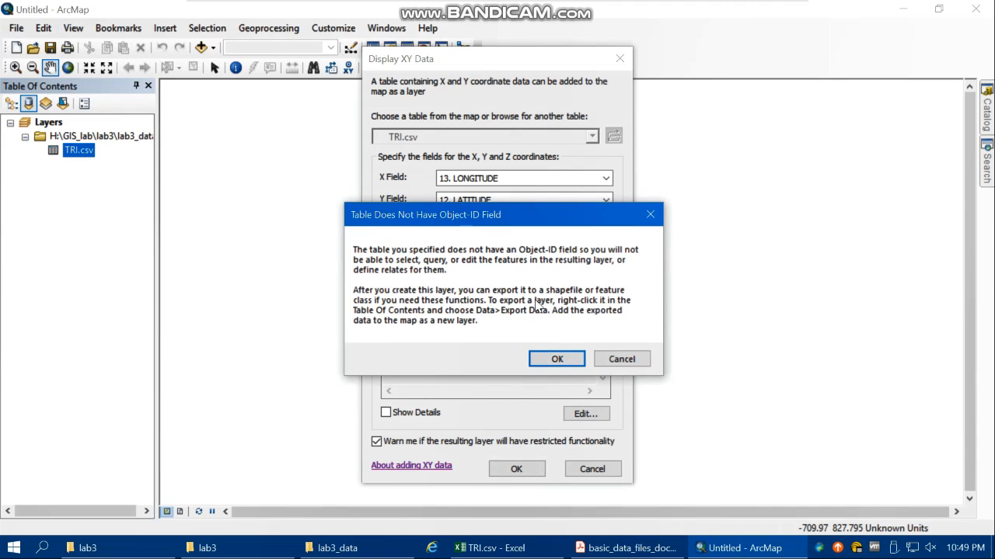
pyautogui.click(556, 360)
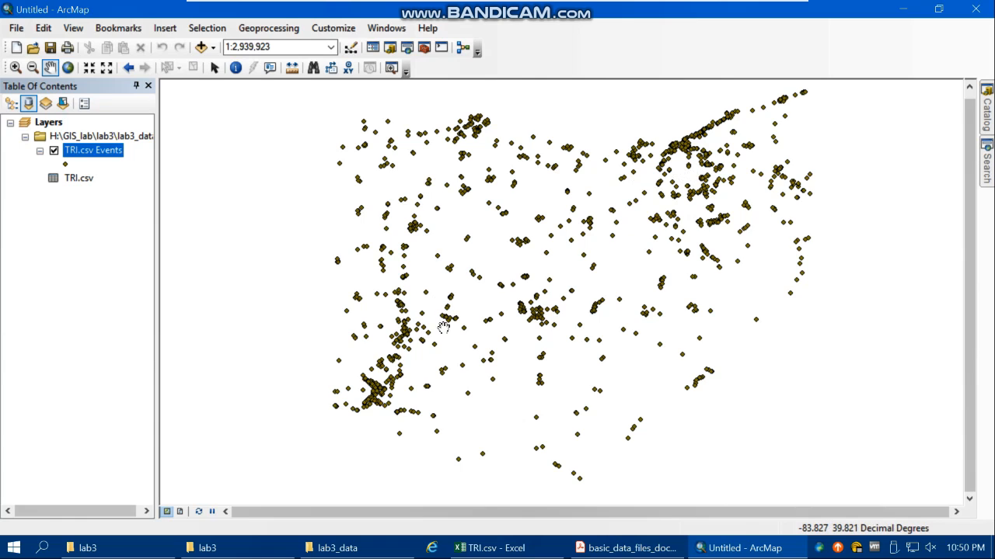
# Step: Add the Counties_OH.shp shapefile from lab3_data to the map without specifying a geographic transformation
pyautogui.click(201, 47)
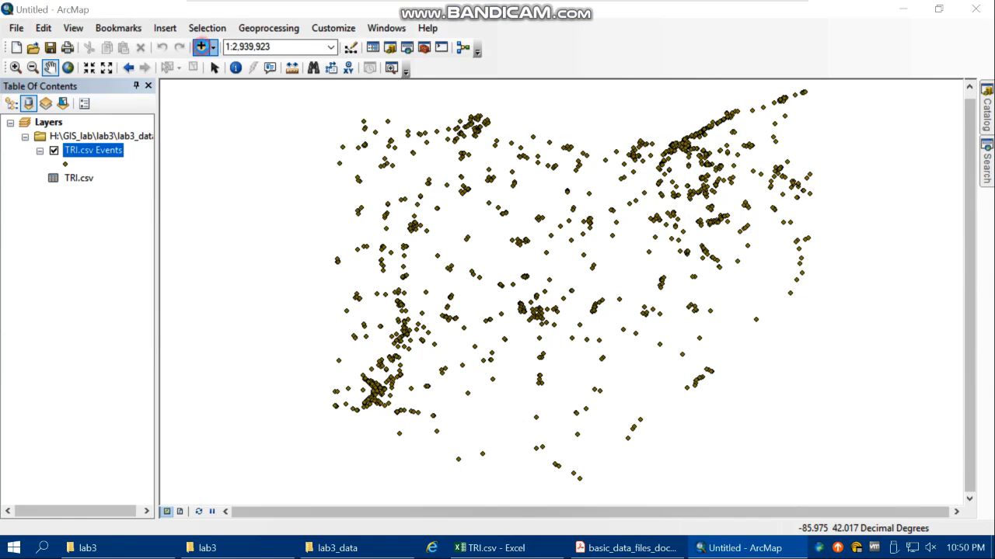
pyautogui.click(359, 195)
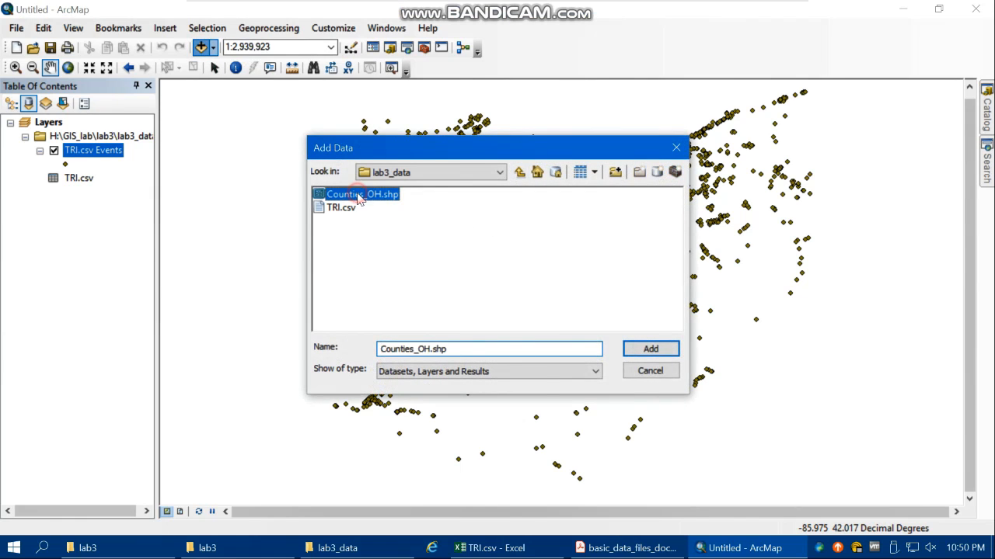
pyautogui.click(650, 349)
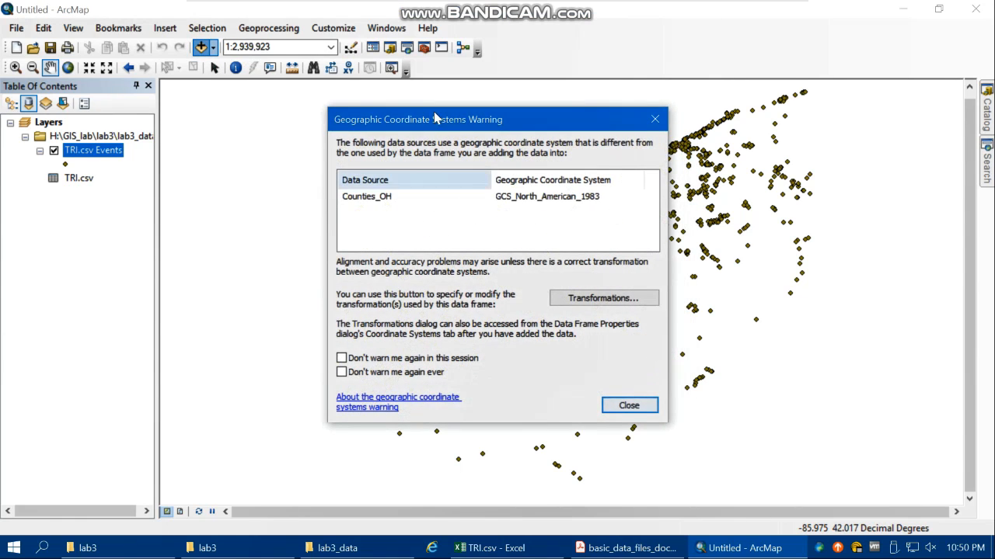
pyautogui.click(626, 402)
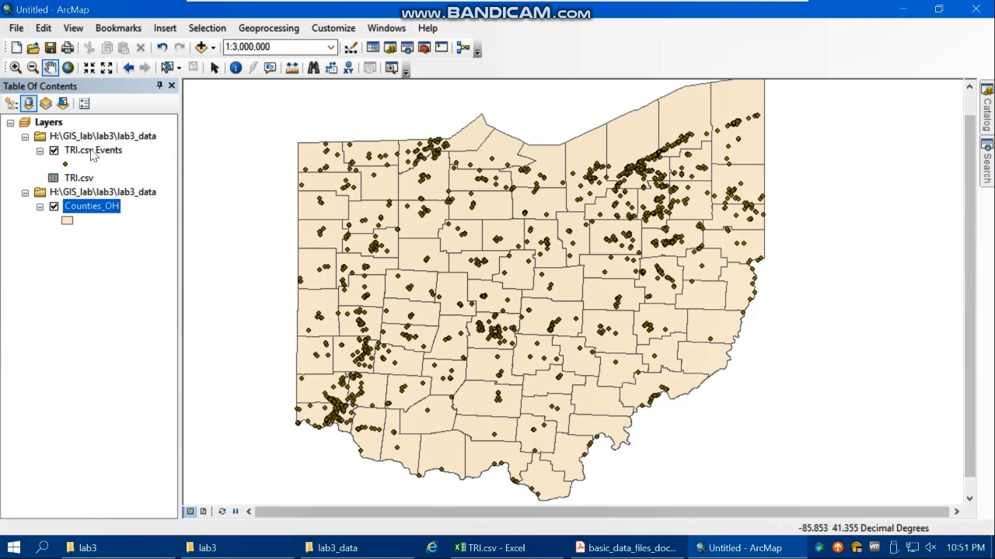
# Step: Start exporting all features of the TRI.csv Events layer, with the lab3 folder as the output location
pyautogui.rightClick(96, 155)
pyautogui.moveTo(182, 423)
pyautogui.click(371, 436)
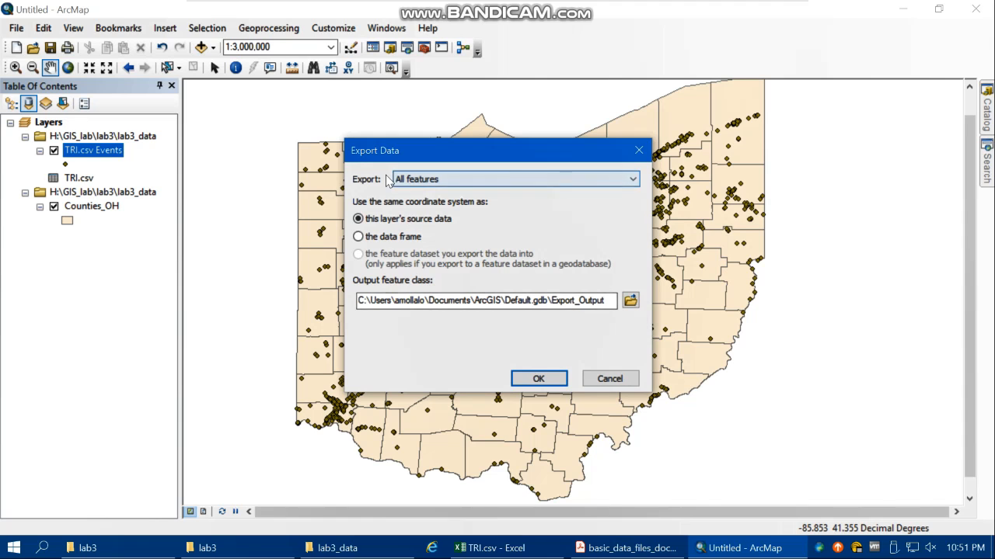
pyautogui.click(631, 302)
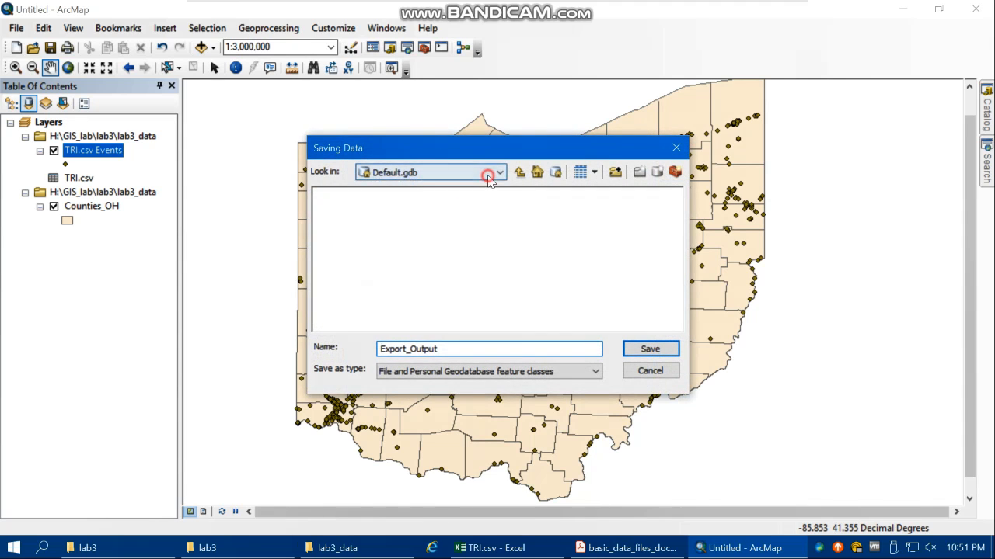
pyautogui.click(486, 171)
pyautogui.click(416, 227)
pyautogui.doubleClick(342, 221)
# Step: Save the export as a shapefile named TRI.shp and add it to the map as a layer
pyautogui.click(442, 349)
pyautogui.doubleClick(425, 348)
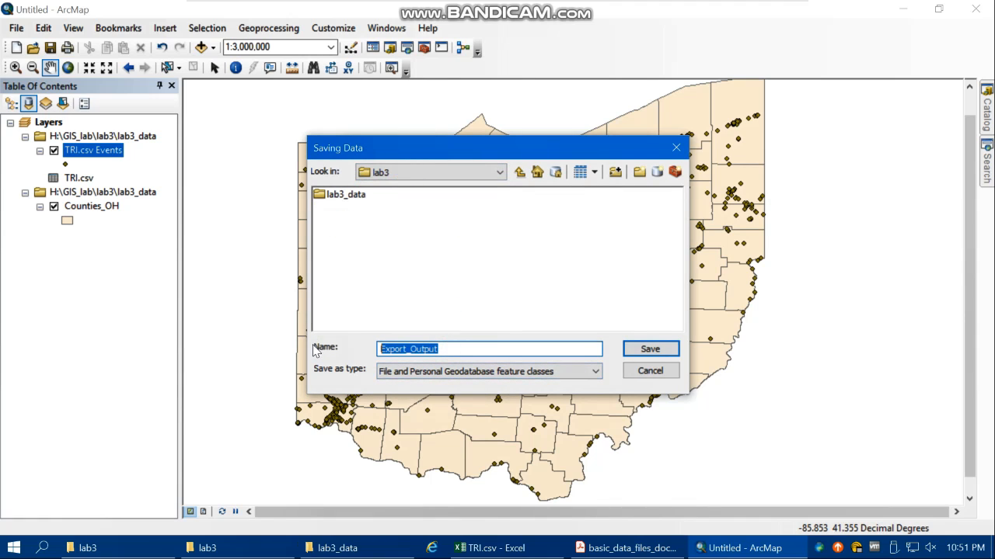
pyautogui.write('TRI')
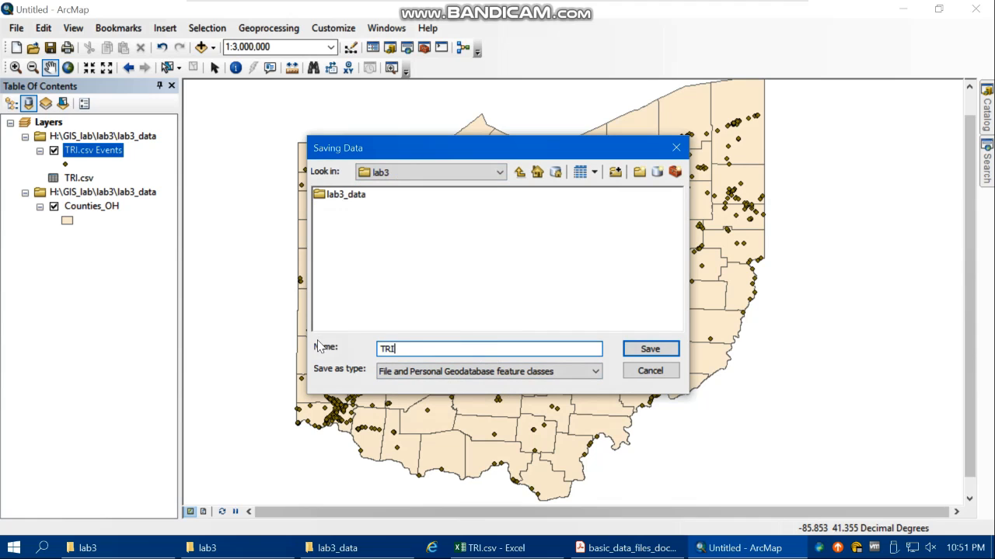
pyautogui.click(446, 373)
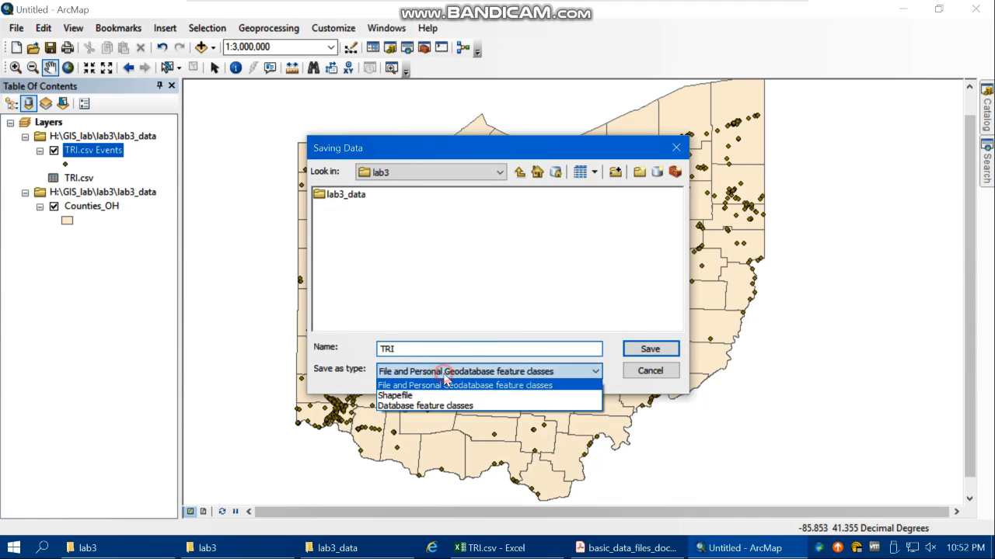
pyautogui.click(395, 397)
pyautogui.click(654, 350)
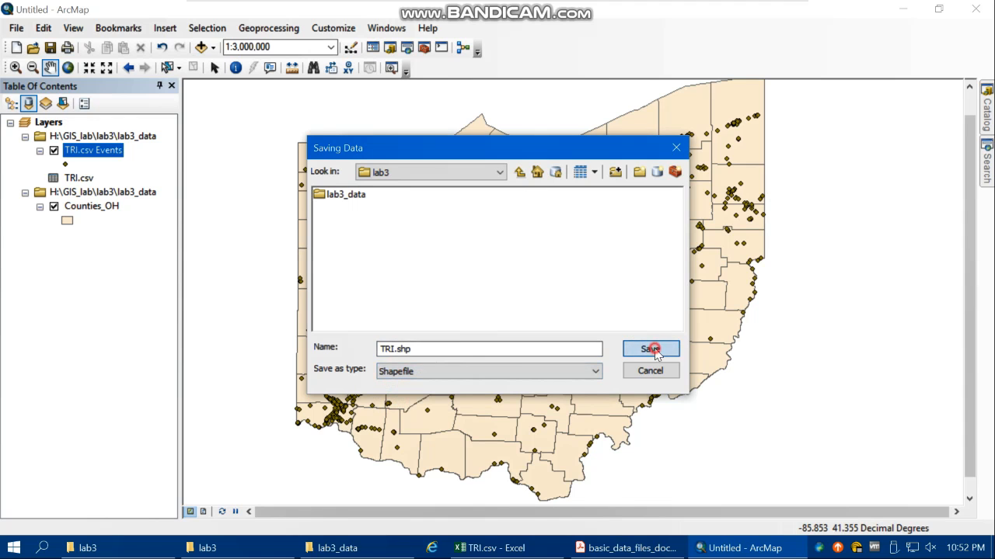
pyautogui.click(542, 378)
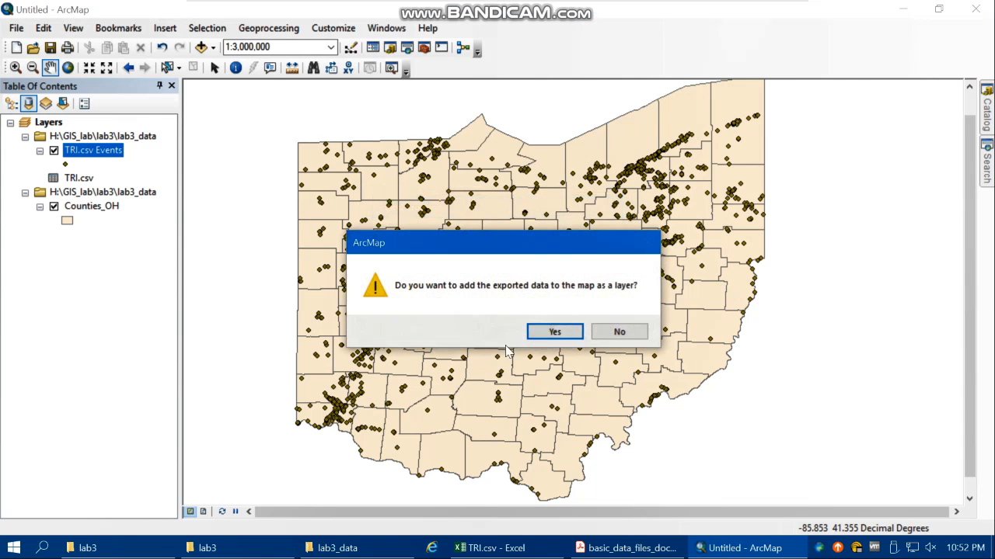
pyautogui.click(551, 331)
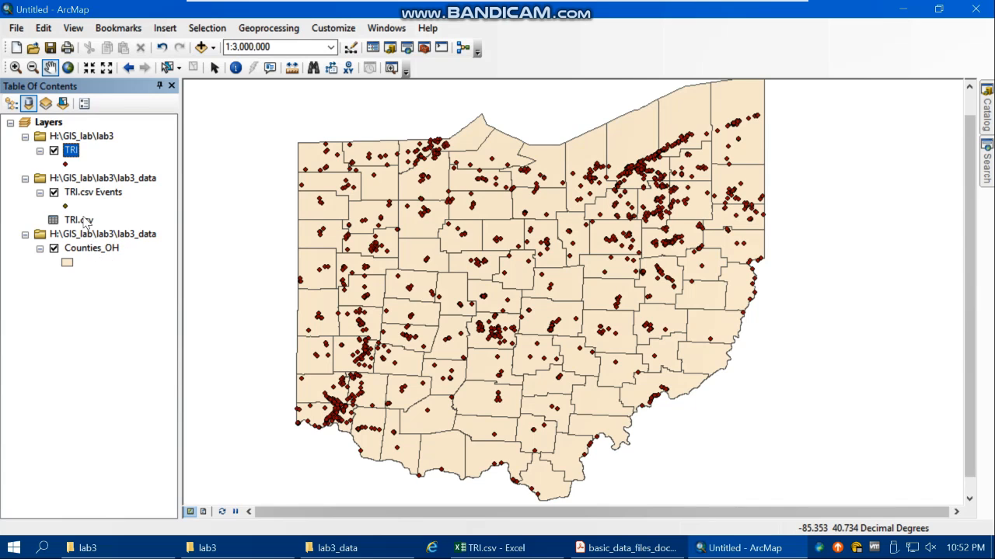
# Step: Remove the lab3_data source group holding TRI.csv Events and TRI.csv from the map
pyautogui.click(87, 177)
pyautogui.rightClick(88, 177)
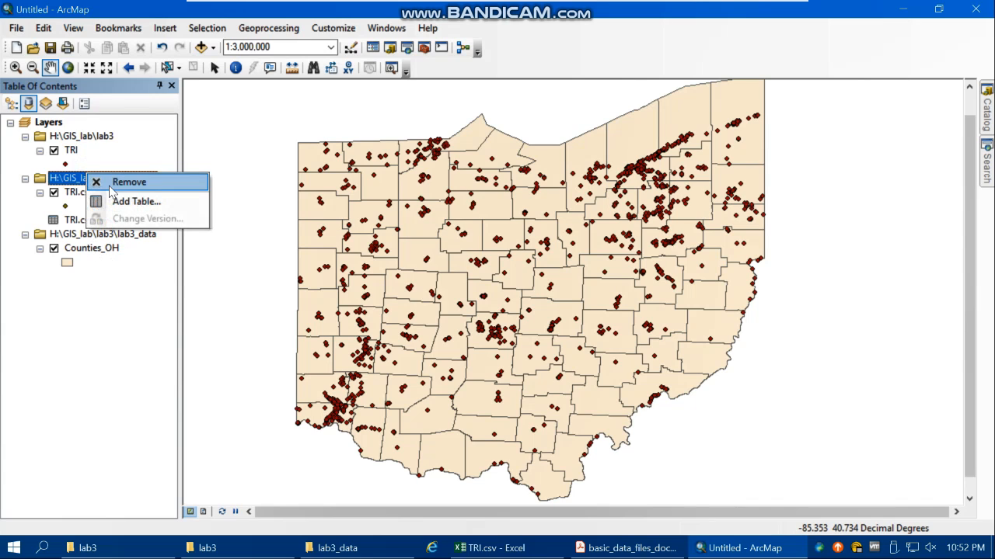
pyautogui.click(117, 183)
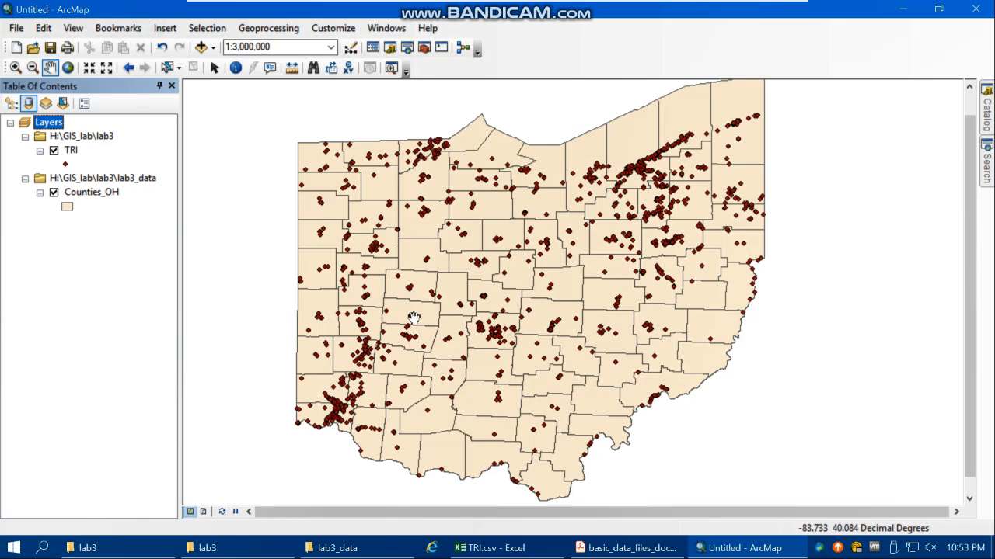
# Step: Open the attribute table of the TRI layer and find the 30__CHEMIC field
pyautogui.rightClick(70, 150)
pyautogui.click(109, 193)
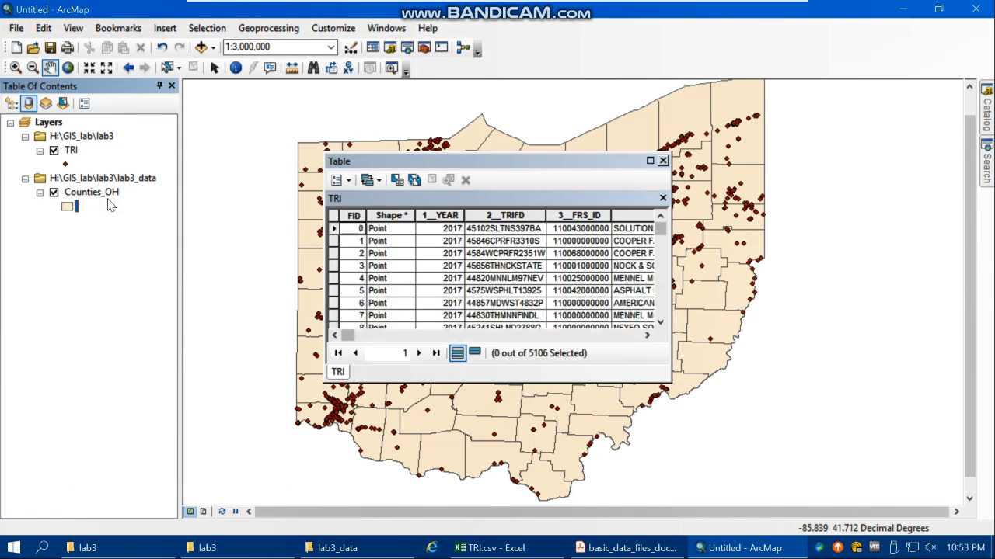
pyautogui.click(647, 337)
pyautogui.click(647, 337)
pyautogui.click(647, 337)
pyautogui.click(647, 337)
pyautogui.click(646, 337)
pyautogui.click(647, 336)
pyautogui.click(646, 336)
pyautogui.click(646, 337)
pyautogui.click(647, 337)
pyautogui.click(646, 336)
pyautogui.click(647, 336)
pyautogui.click(647, 337)
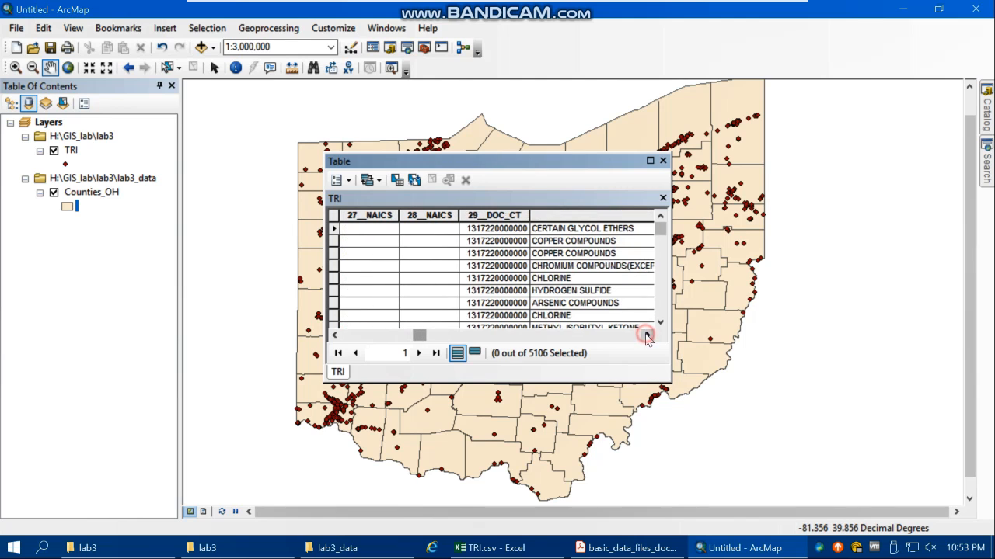
pyautogui.click(647, 337)
pyautogui.click(646, 337)
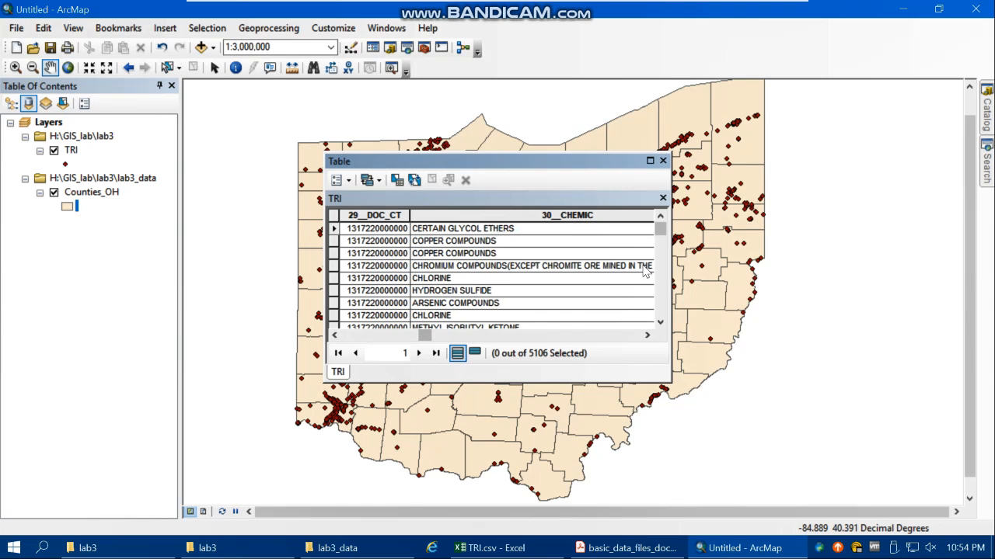
# Step: Examine the chemical names listed in the 30__CHEMIC field of the TRI table
pyautogui.click(661, 323)
pyautogui.click(662, 322)
pyautogui.click(662, 323)
pyautogui.click(661, 322)
pyautogui.click(662, 323)
pyautogui.click(661, 322)
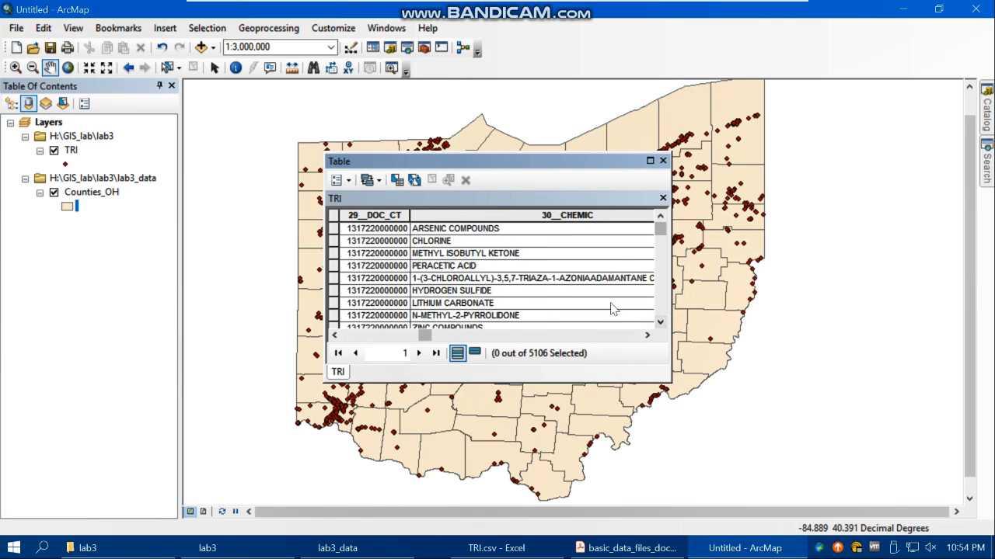
pyautogui.click(661, 320)
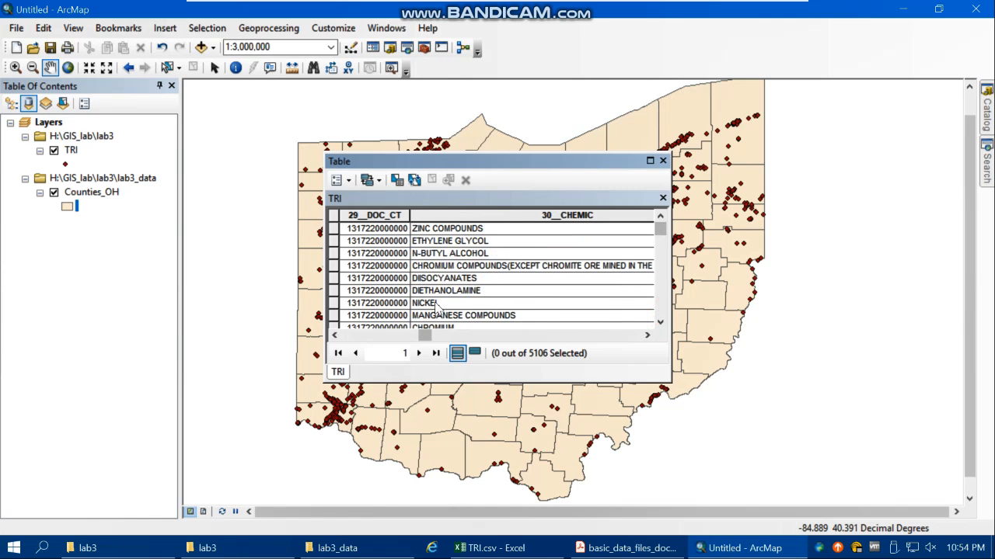
pyautogui.click(436, 305)
pyautogui.click(662, 323)
pyautogui.click(661, 322)
pyautogui.click(661, 323)
pyautogui.click(661, 323)
pyautogui.click(662, 323)
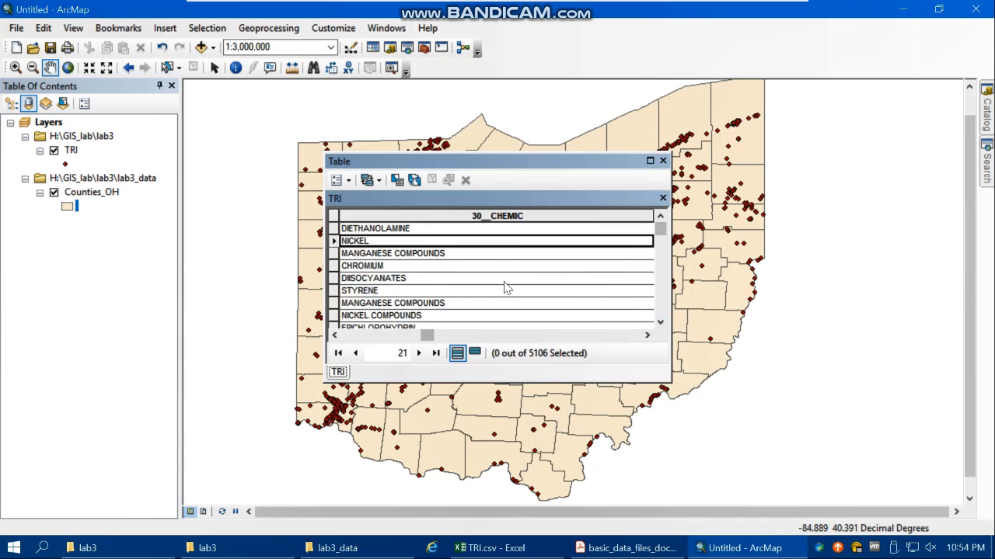
# Step: Start a Select By Attributes query on the TRI layer, beginning the expression with "30__CHEMIC" =
pyautogui.click(210, 29)
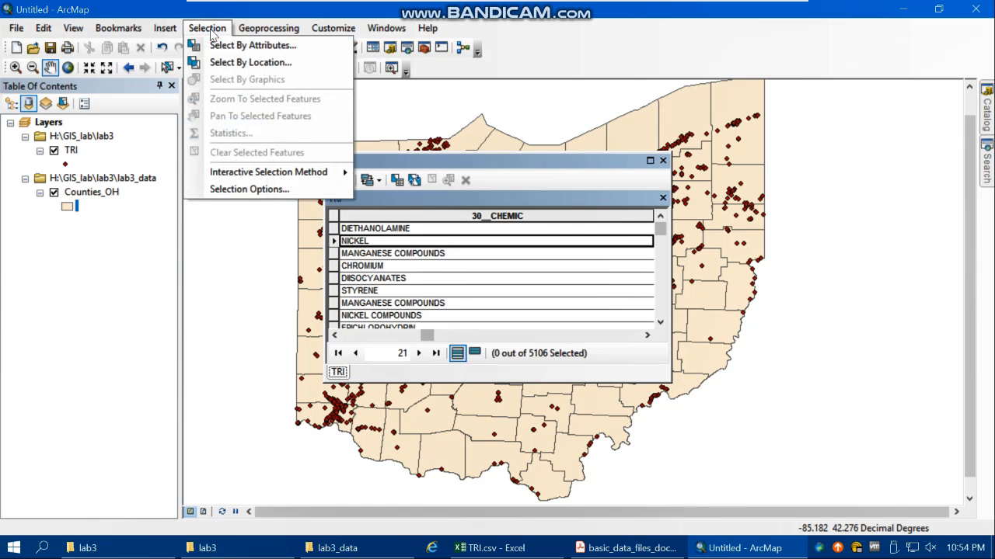
pyautogui.click(227, 47)
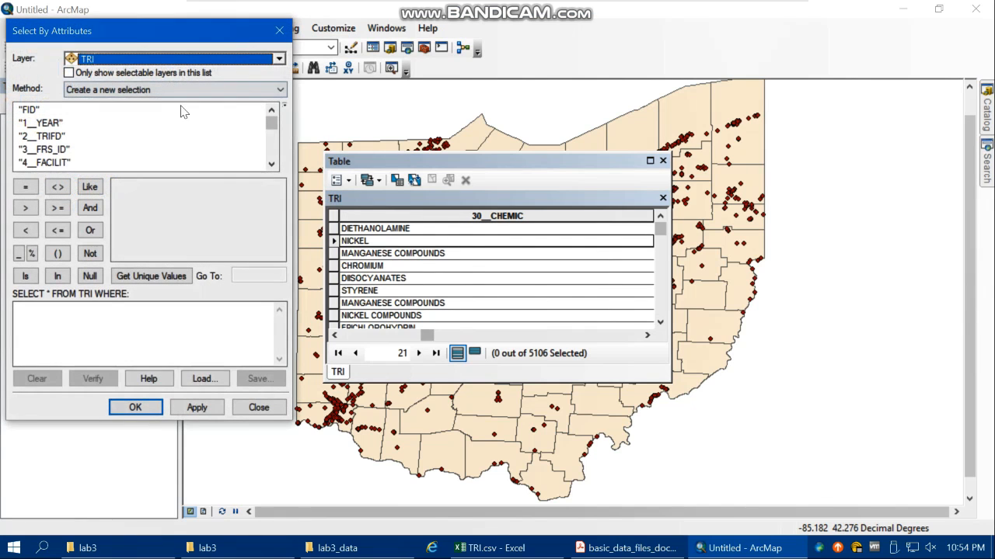
pyautogui.moveTo(119, 36); pyautogui.dragTo(365, 26)
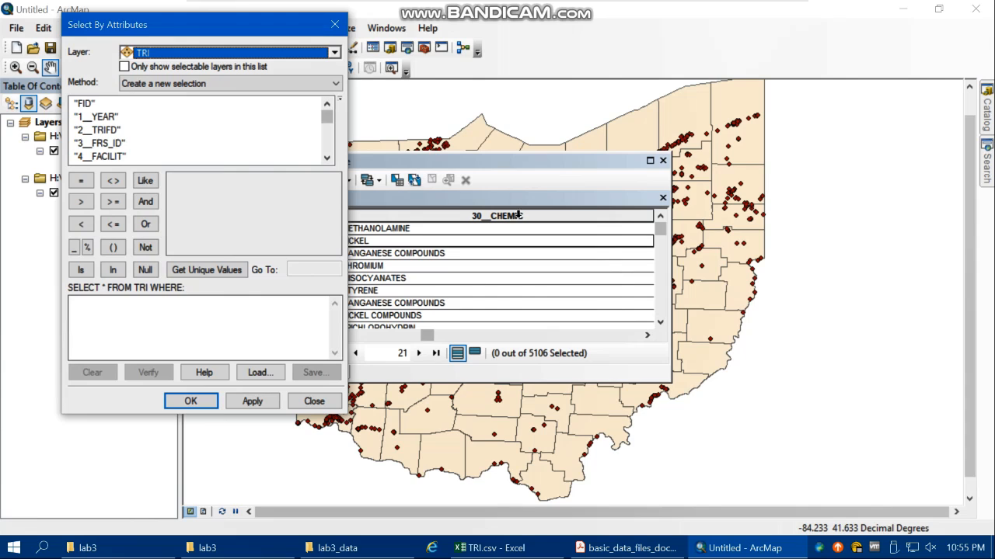
pyautogui.click(327, 158)
pyautogui.click(326, 158)
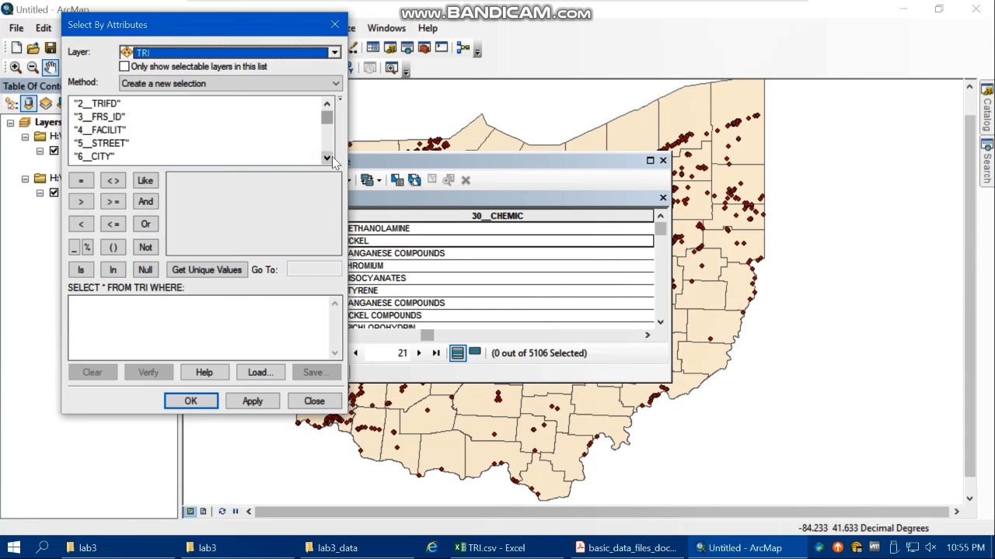
pyautogui.click(327, 158)
pyautogui.click(327, 157)
pyautogui.click(327, 158)
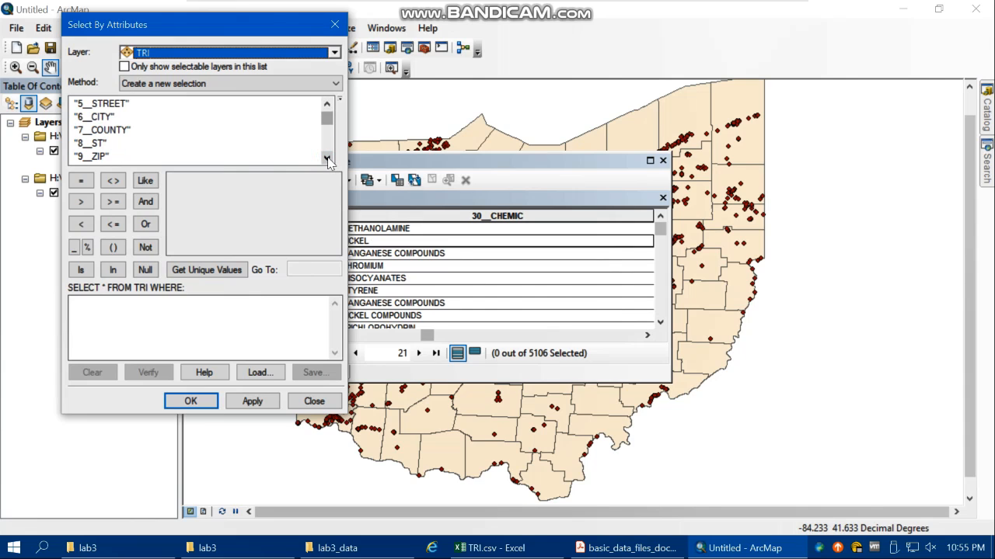
pyautogui.click(327, 158)
pyautogui.click(327, 158)
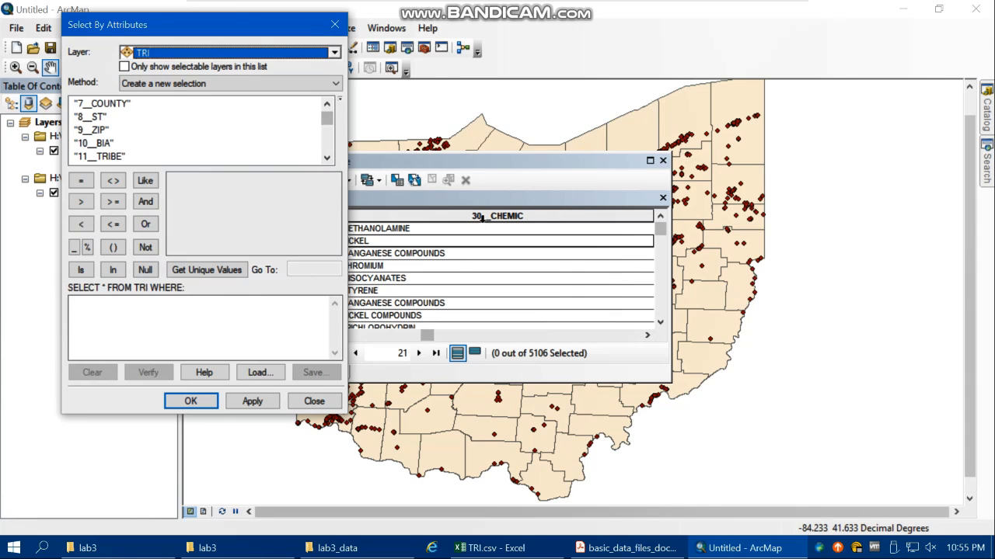
pyautogui.click(327, 158)
pyautogui.click(327, 158)
pyautogui.click(327, 159)
pyautogui.click(327, 158)
pyautogui.click(327, 158)
pyautogui.click(327, 159)
pyautogui.click(327, 158)
pyautogui.click(327, 159)
pyautogui.click(327, 159)
pyautogui.click(327, 158)
pyautogui.click(328, 159)
pyautogui.click(327, 158)
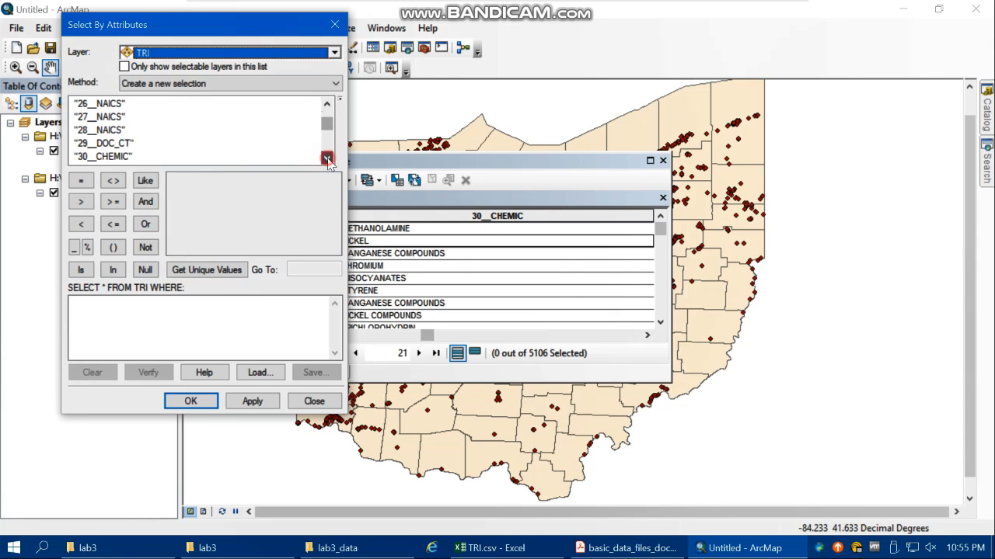
pyautogui.doubleClick(98, 157)
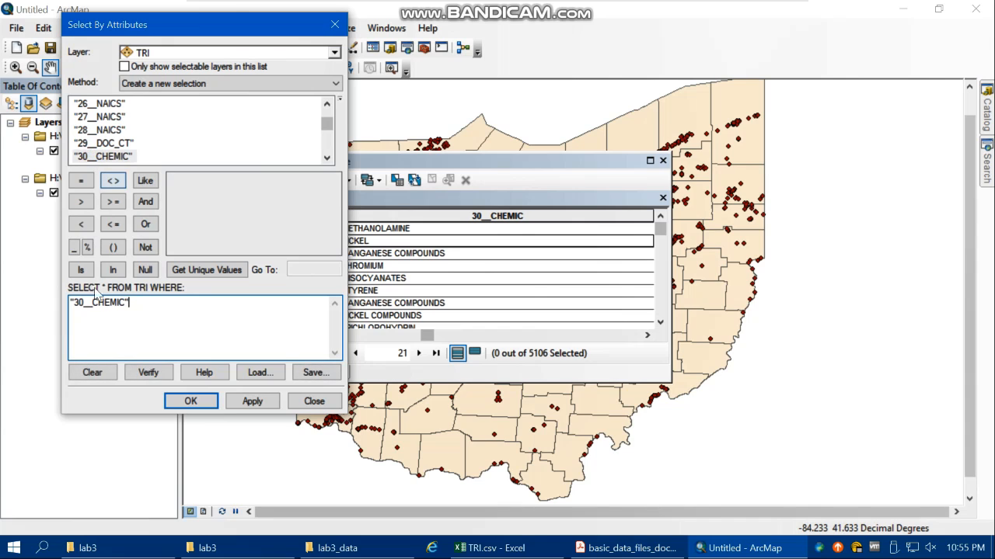
pyautogui.click(81, 180)
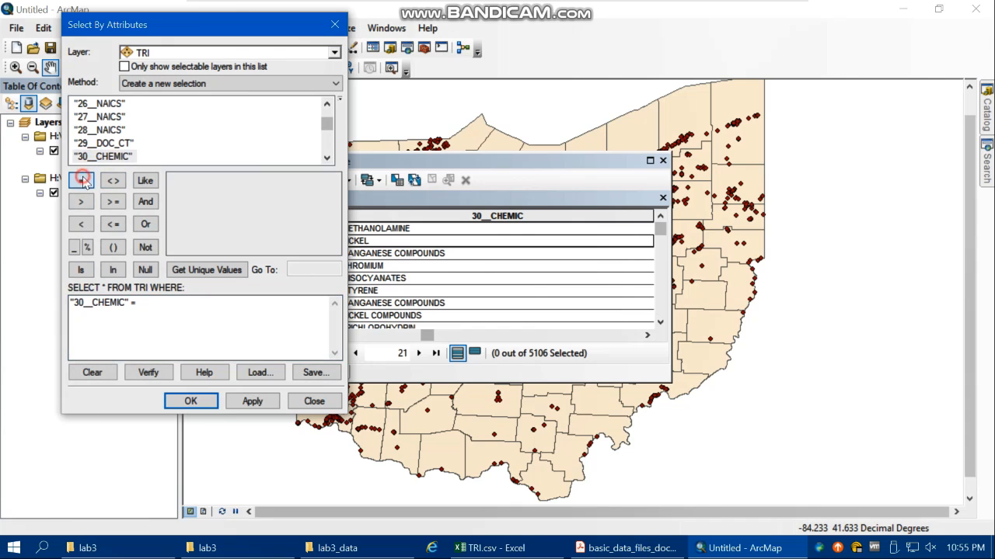
# Step: Complete the expression with the unique value 'DIOXIN AND DIOXIN-LIKE COMPOUNDS'
pyautogui.click(190, 272)
pyautogui.moveTo(332, 228)
pyautogui.mouseDown()
pyautogui.moveTo(336, 237)
pyautogui.moveTo(322, 222)
pyautogui.mouseUp()
pyautogui.moveTo(333, 180); pyautogui.dragTo(332, 184)
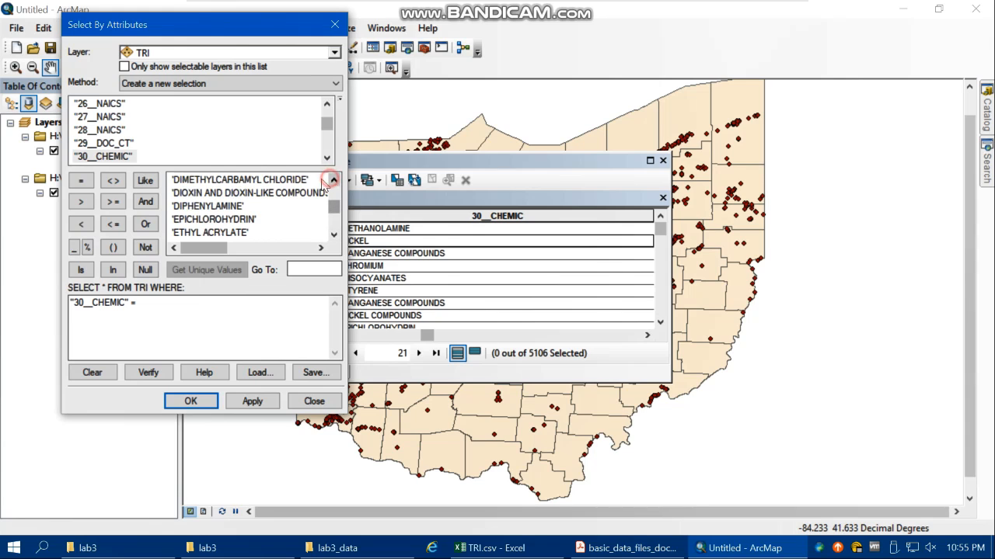
pyautogui.click(264, 194)
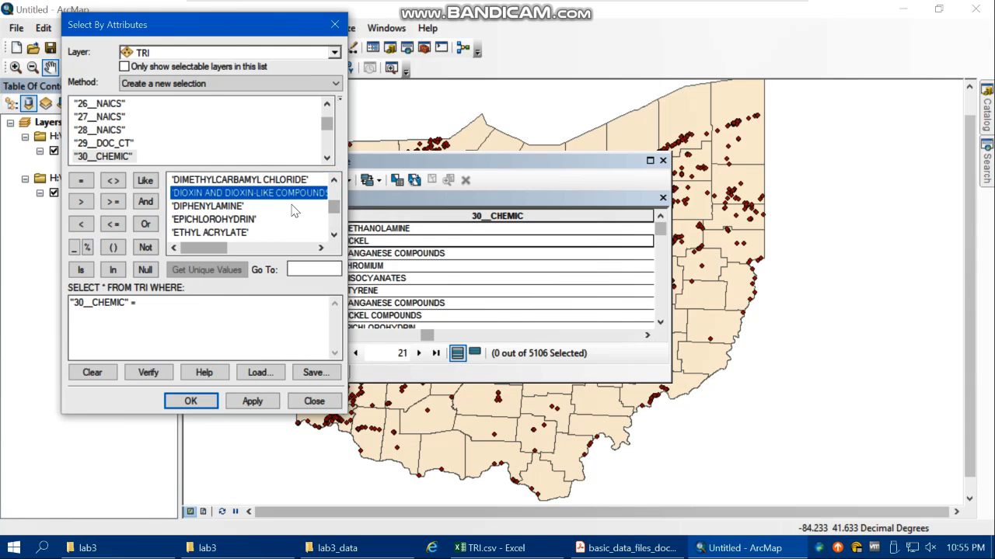
pyautogui.doubleClick(227, 195)
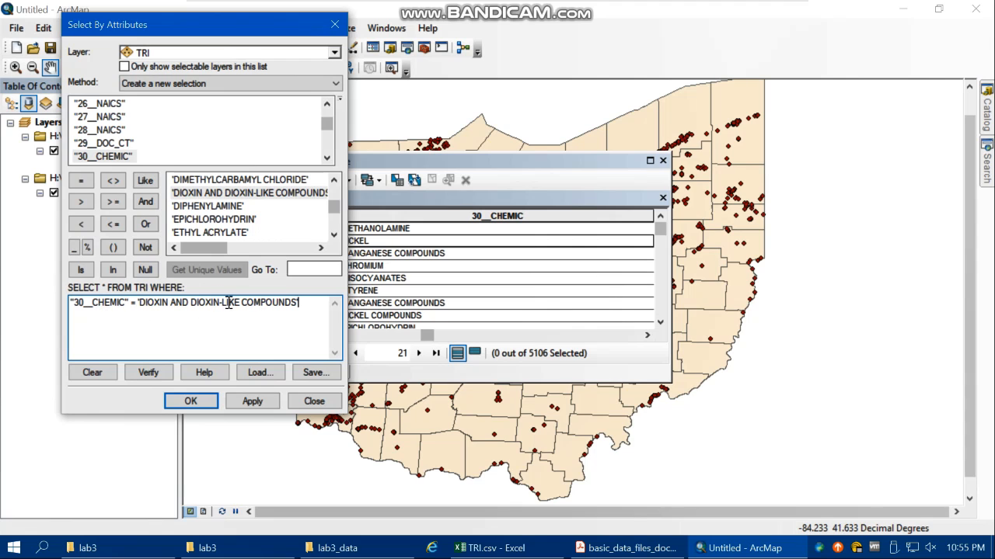
# Step: Verify the dioxin expression and apply it to select the matching TRI sites
pyautogui.click(148, 373)
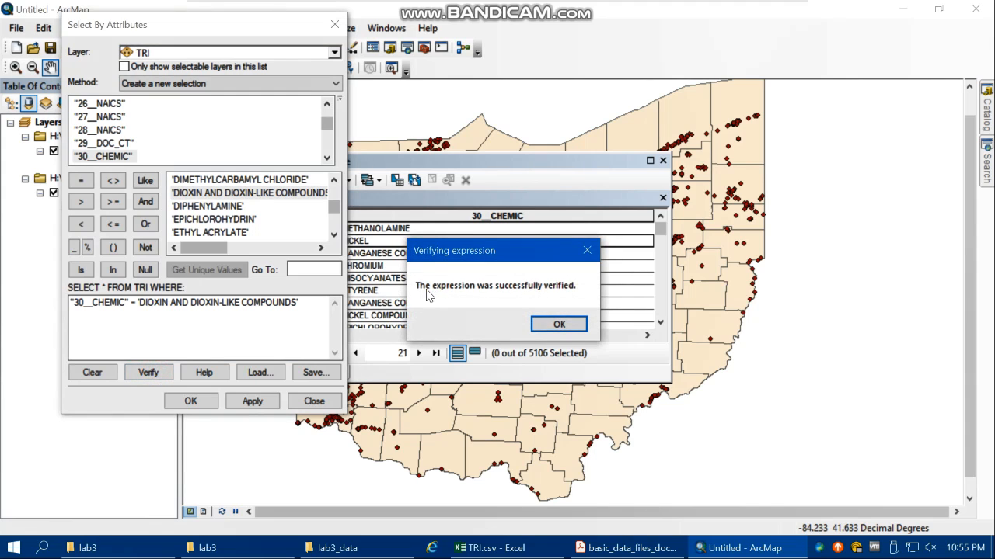
pyautogui.click(557, 325)
pyautogui.click(252, 401)
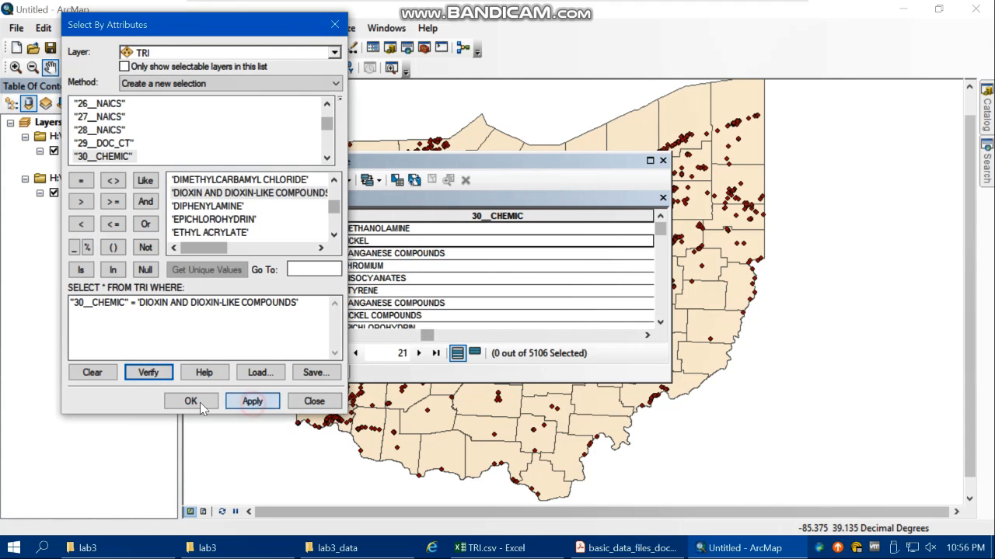
pyautogui.click(192, 402)
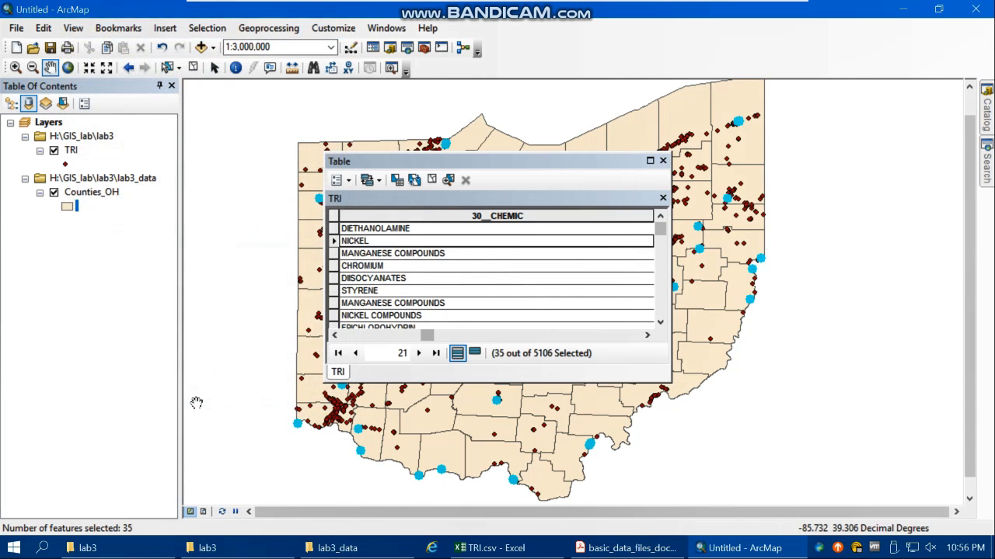
# Step: Move the TRI table clear of the map, show only its selected records and check their 30__CHEMIC values
pyautogui.moveTo(622, 162); pyautogui.dragTo(342, 190)
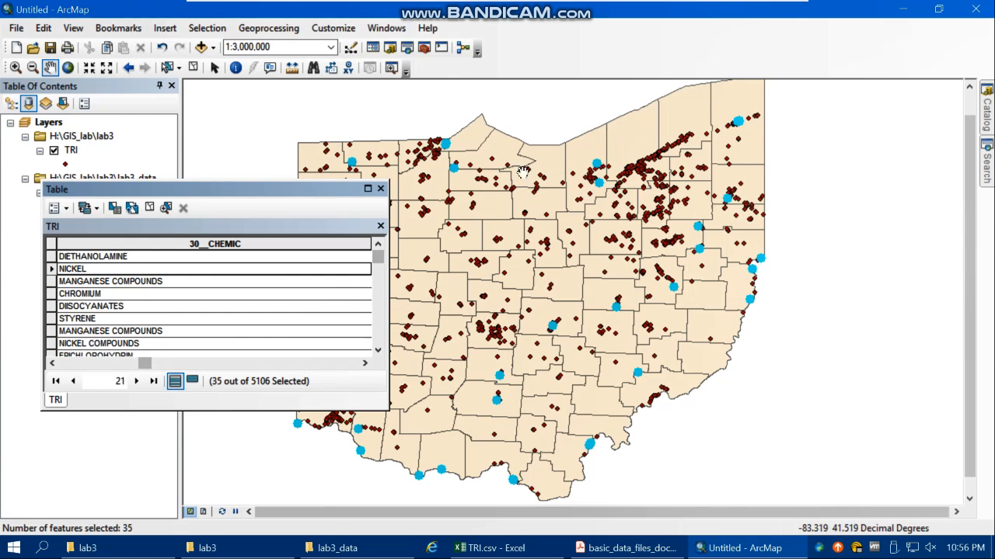
pyautogui.click(193, 383)
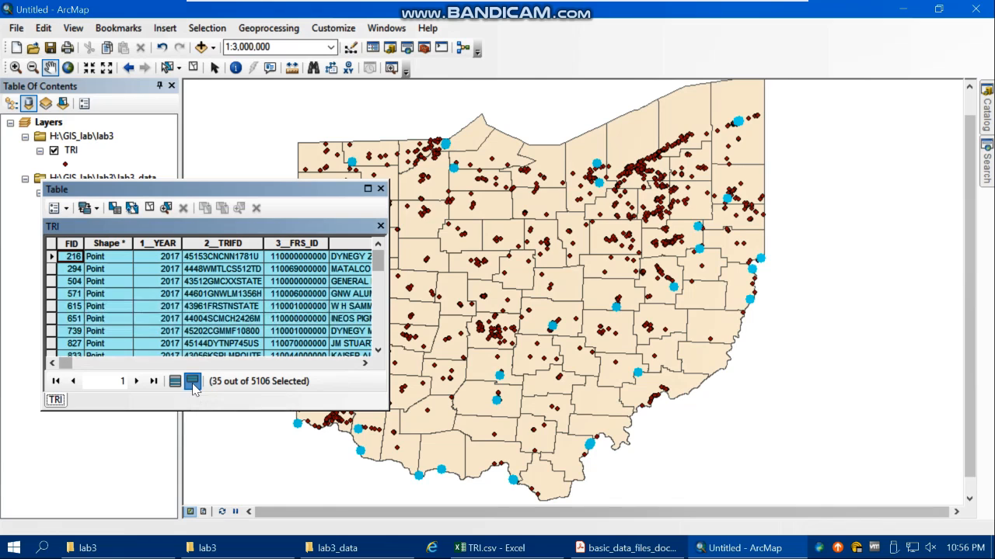
pyautogui.click(366, 363)
pyautogui.click(366, 363)
pyautogui.click(366, 363)
pyautogui.click(366, 363)
pyautogui.click(366, 363)
pyautogui.click(366, 363)
pyautogui.click(366, 363)
pyautogui.click(366, 363)
pyautogui.click(366, 363)
pyautogui.click(366, 363)
pyautogui.click(366, 363)
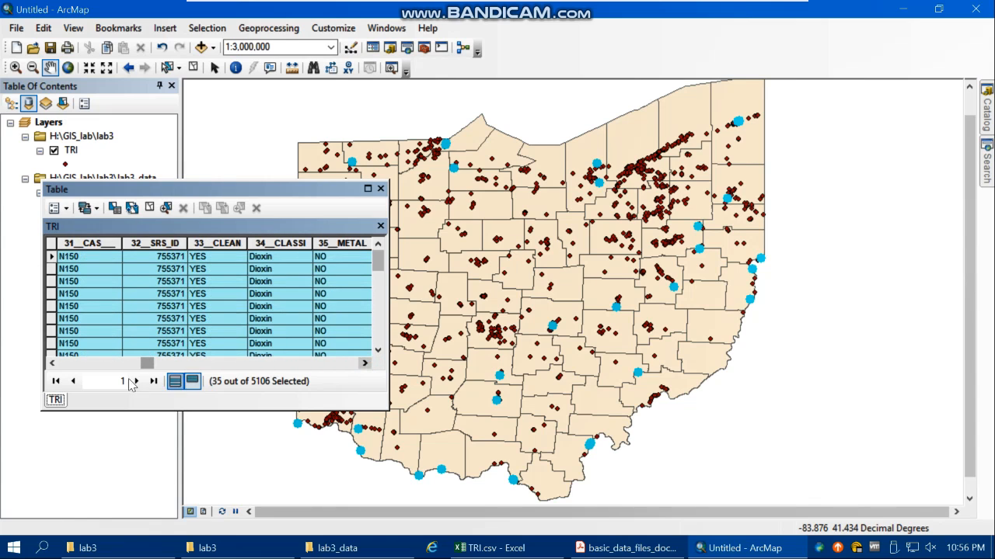
pyautogui.click(51, 363)
pyautogui.click(52, 363)
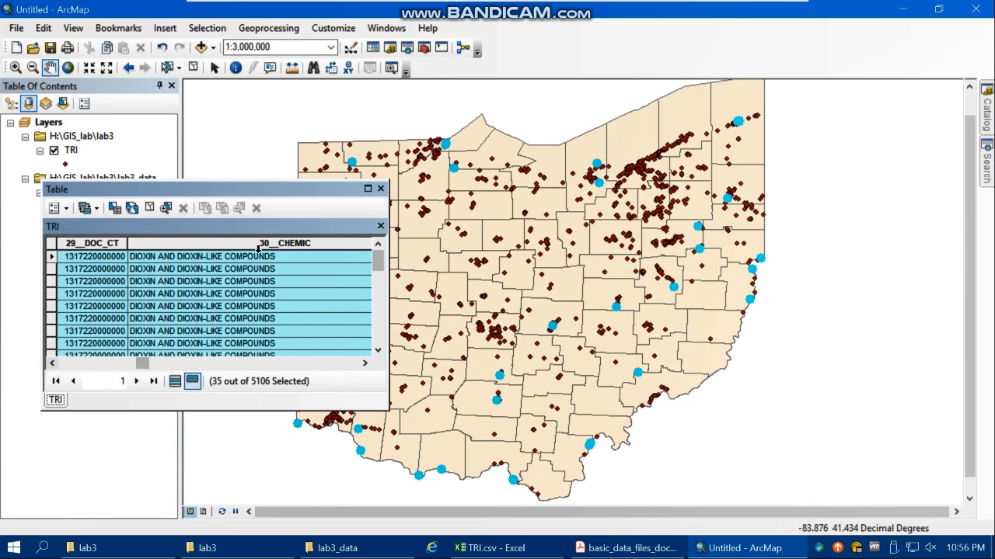
# Step: Examine the location and industry columns, including 16__INDUST, of the selected dioxin records in the TRI table
pyautogui.moveTo(375, 263); pyautogui.dragTo(368, 238)
pyautogui.click(51, 363)
pyautogui.click(54, 363)
pyautogui.click(54, 364)
pyautogui.click(54, 363)
pyautogui.click(53, 364)
pyautogui.click(53, 364)
pyautogui.click(53, 363)
pyautogui.click(53, 364)
pyautogui.click(53, 363)
pyautogui.click(53, 363)
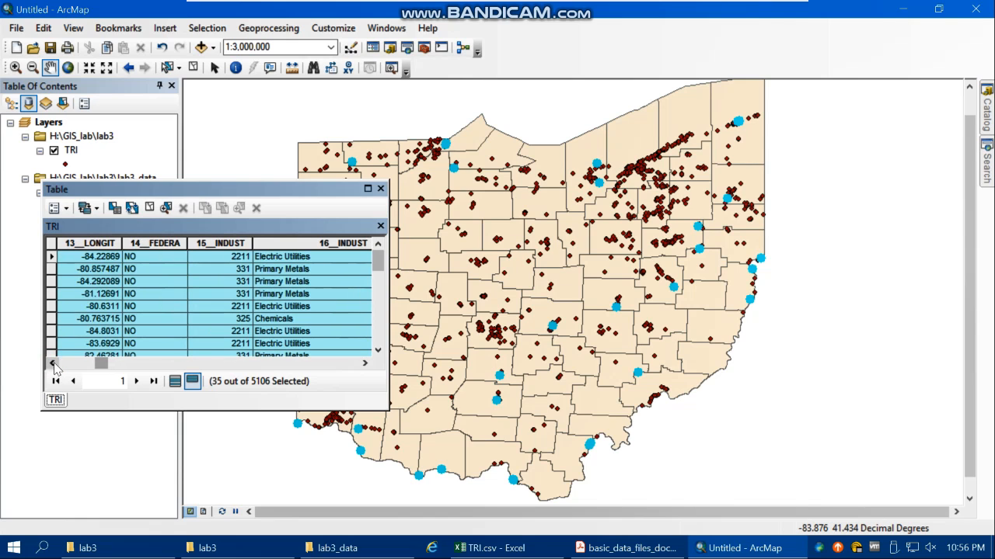
pyautogui.click(53, 364)
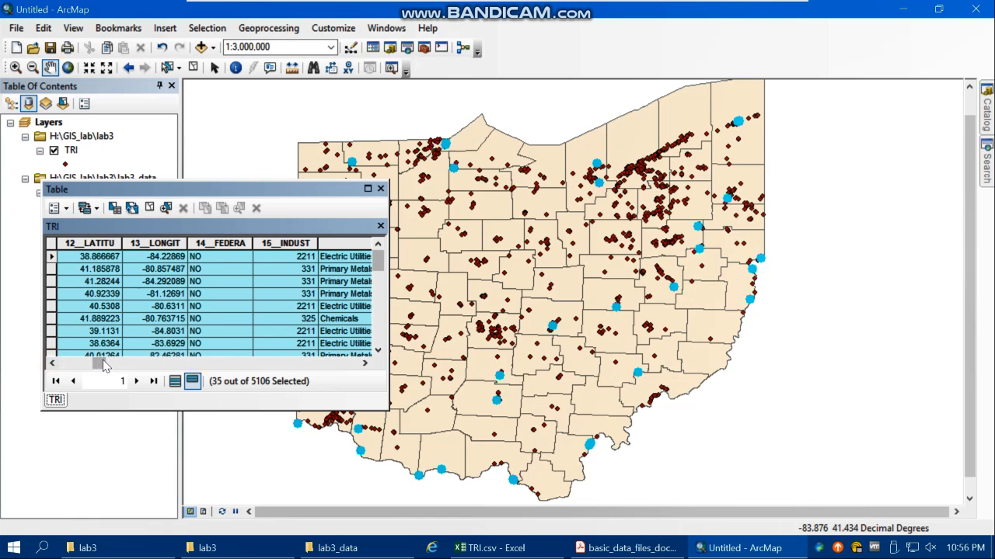
# Step: Check the 34__CLASSI and 37__CARCIN columns of the selected dioxin records and close the TRI table
pyautogui.moveTo(109, 366); pyautogui.dragTo(155, 362)
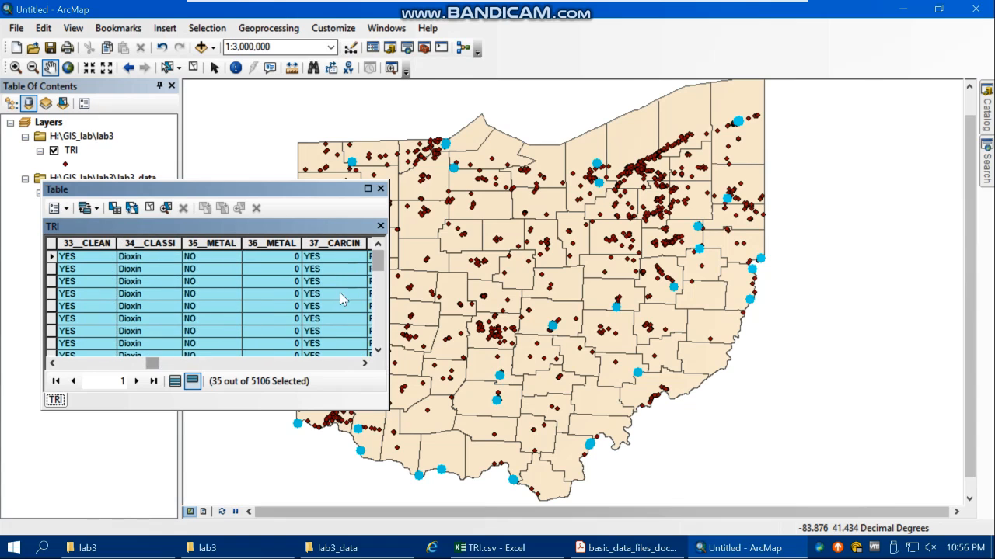
pyautogui.click(364, 363)
pyautogui.click(376, 261)
pyautogui.moveTo(376, 264)
pyautogui.mouseDown()
pyautogui.moveTo(379, 343)
pyautogui.moveTo(380, 248)
pyautogui.mouseUp()
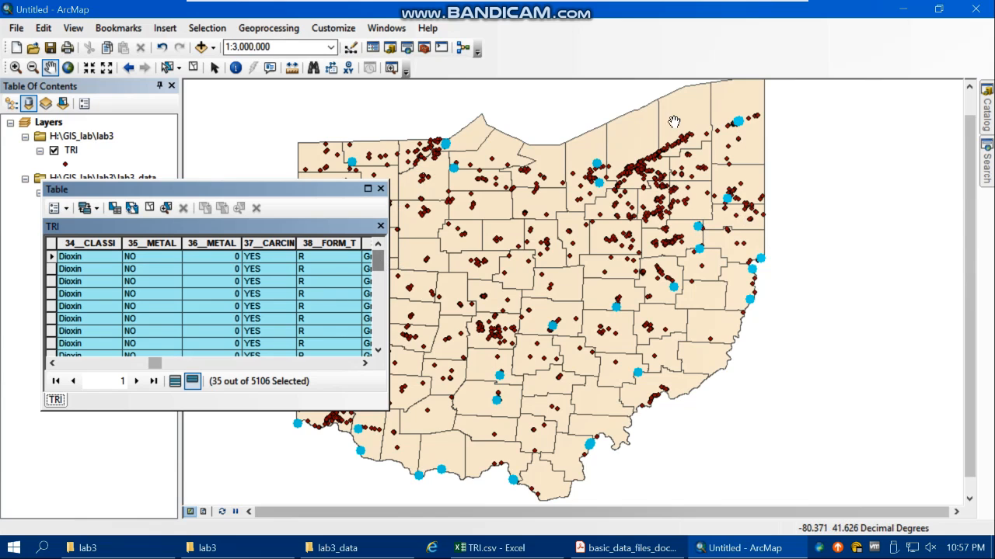
pyautogui.click(381, 189)
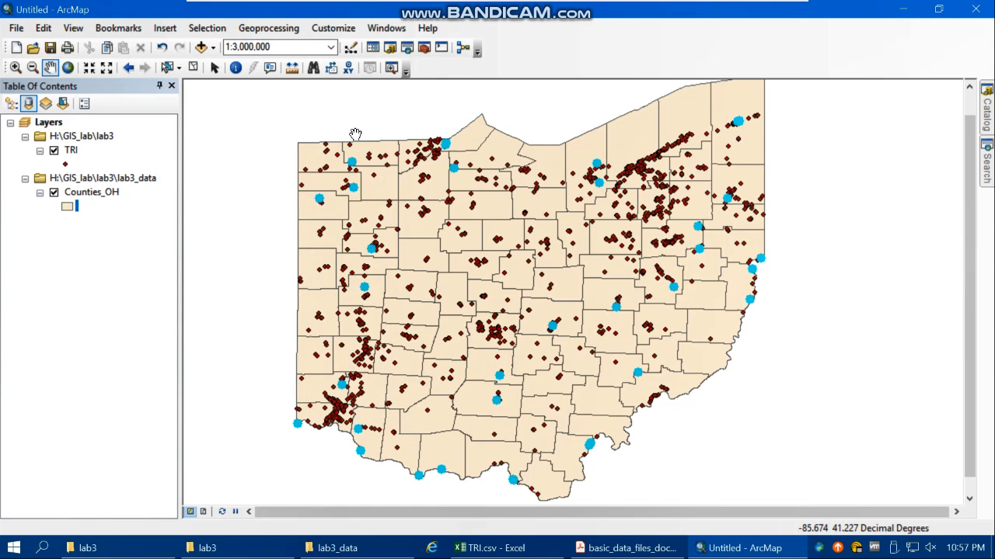
# Step: Set up an export of the TRI layer's selected features to the lab3 folder as the shapefile TRI_Dioxin.shp
pyautogui.rightClick(72, 153)
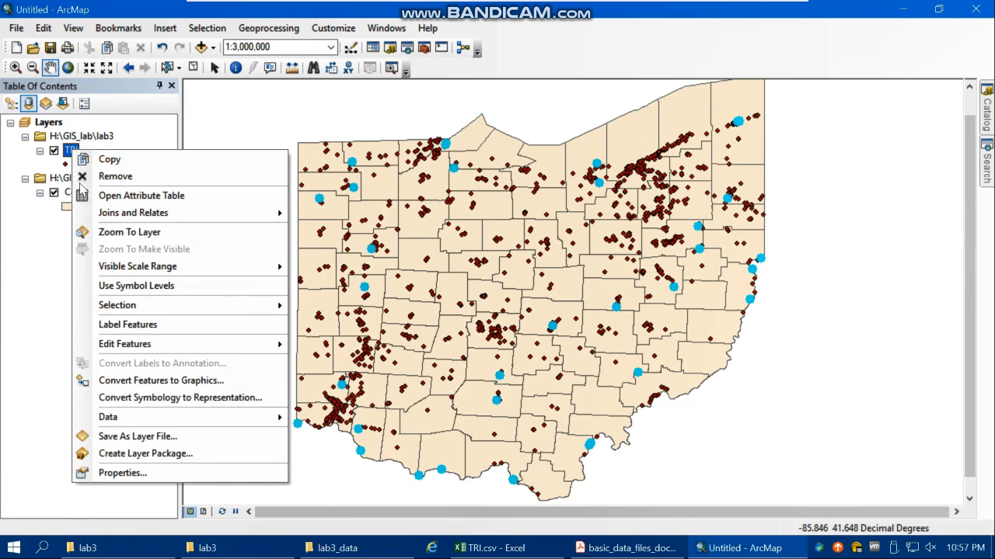
pyautogui.moveTo(120, 426)
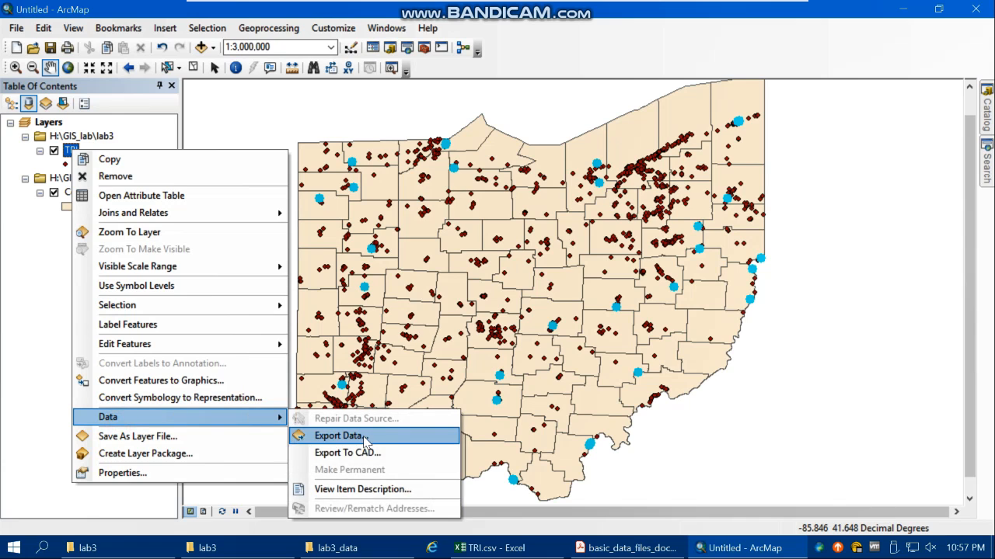
pyautogui.click(361, 435)
pyautogui.moveTo(412, 152); pyautogui.dragTo(679, 171)
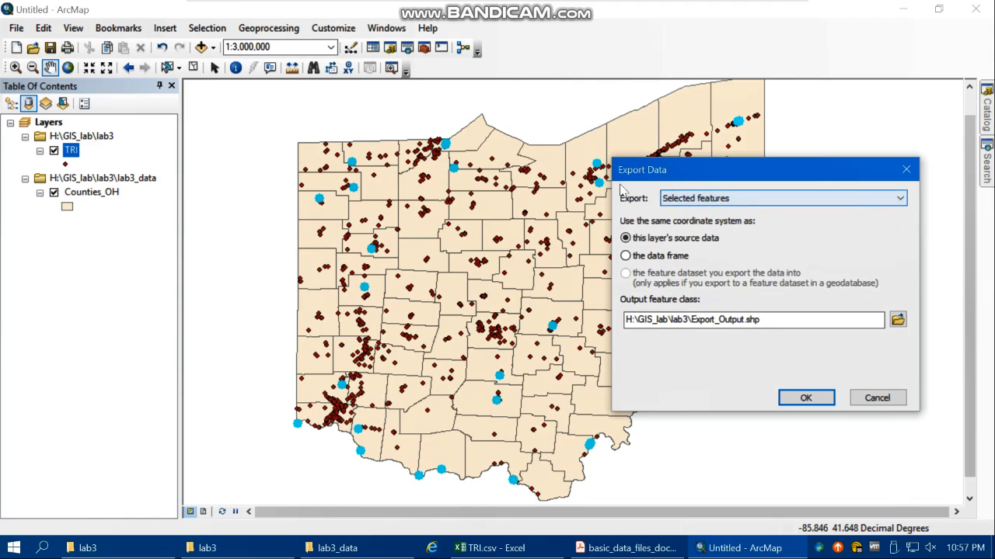
pyautogui.click(897, 320)
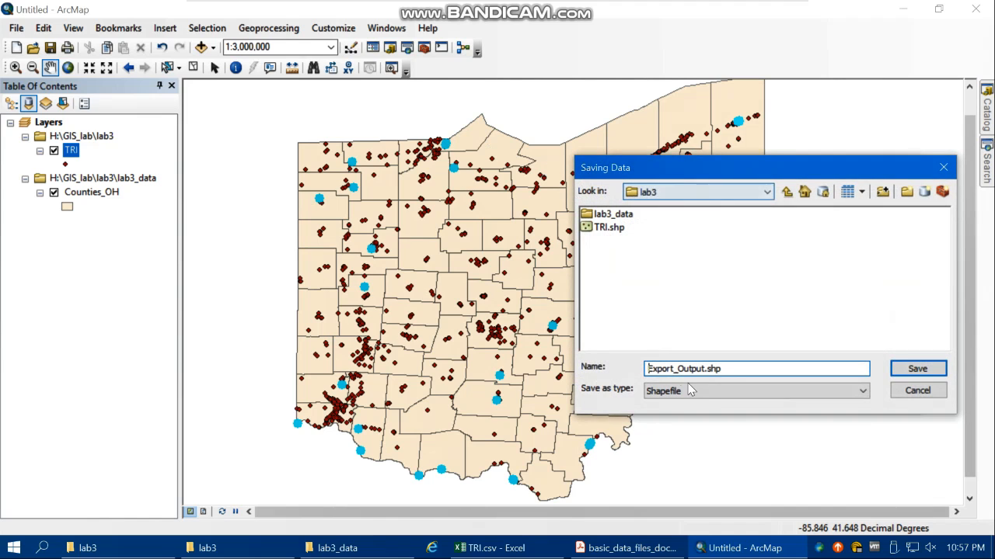
pyautogui.moveTo(704, 368); pyautogui.dragTo(610, 361)
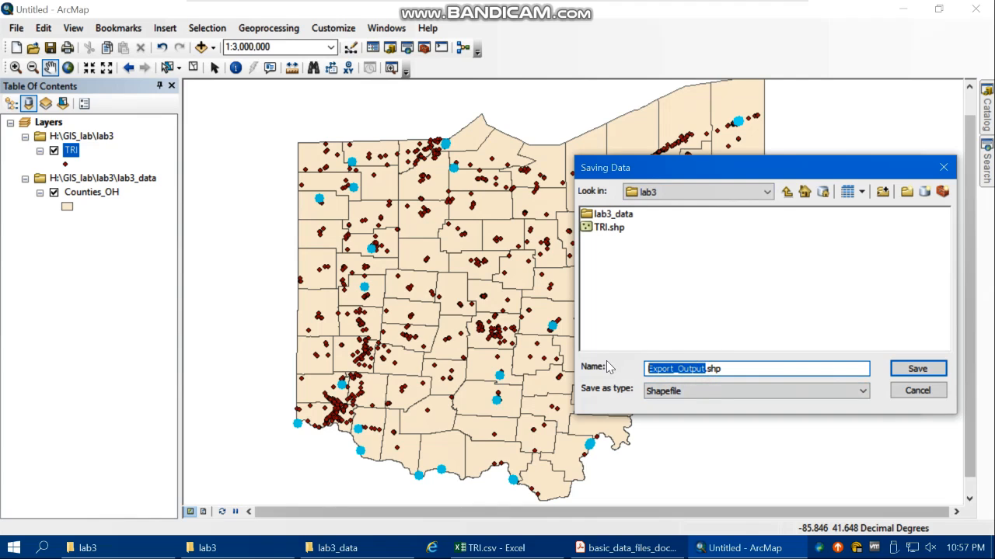
pyautogui.write('TRI_Dioxin')
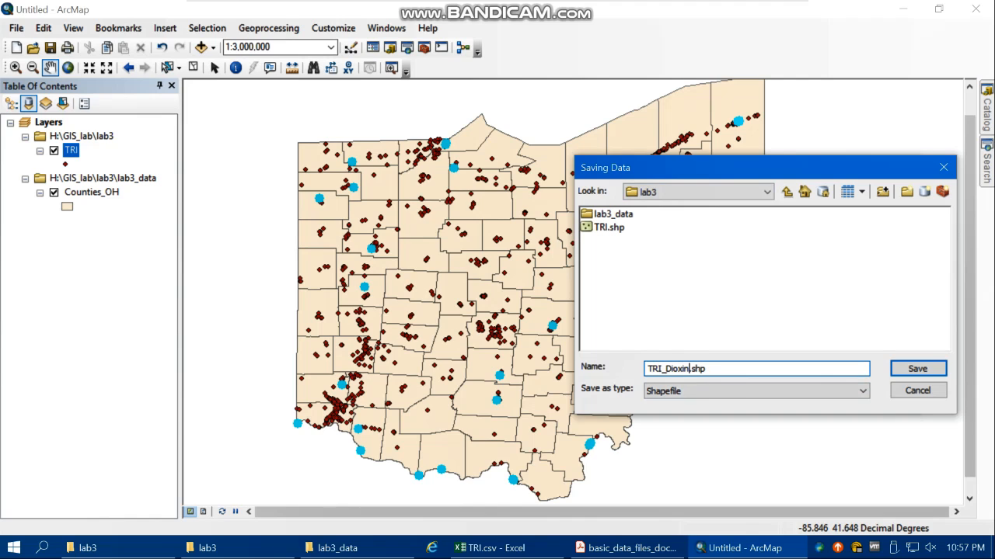
pyautogui.click(653, 392)
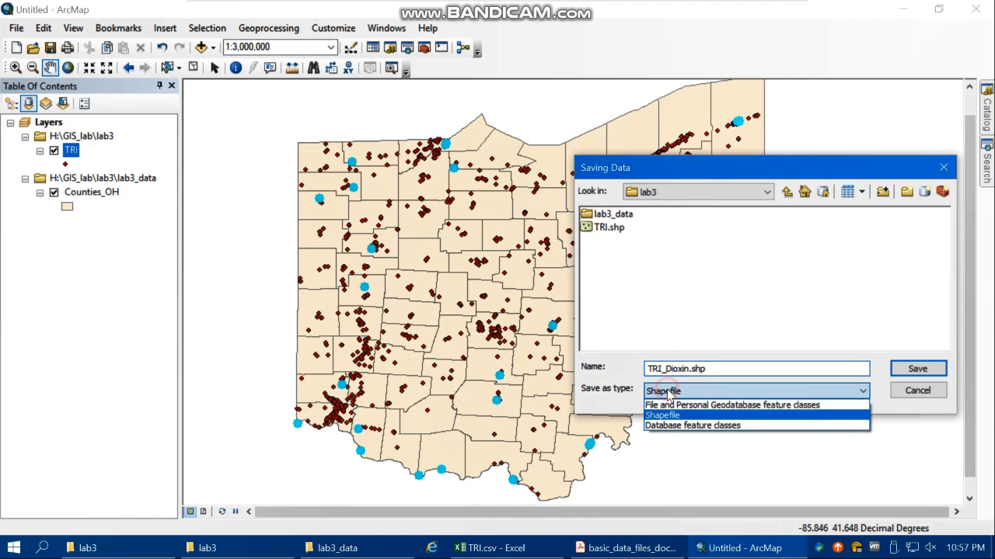
pyautogui.click(665, 394)
pyautogui.click(917, 369)
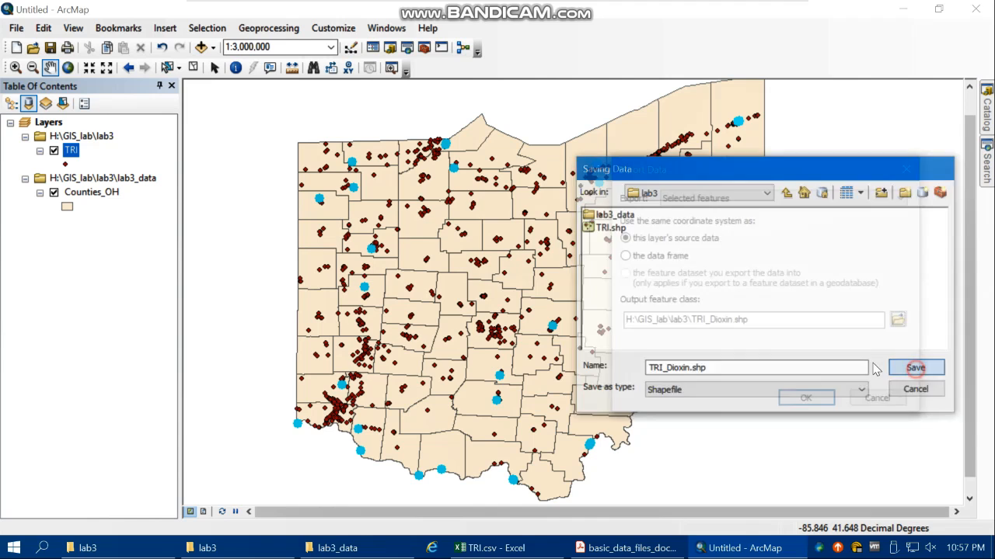
# Step: Run the export, add the exported data to the map as a layer, and remove the original TRI layer
pyautogui.click(793, 392)
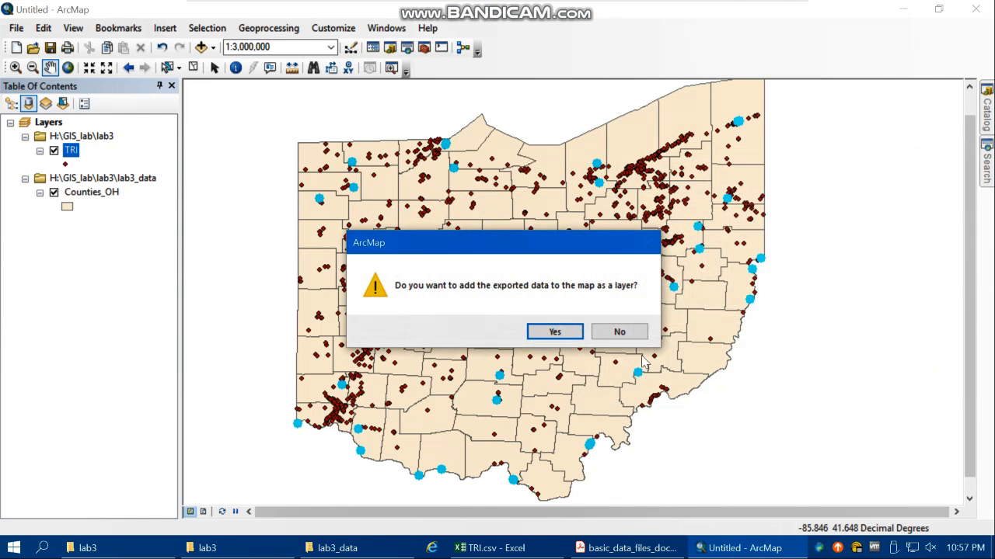
pyautogui.click(551, 333)
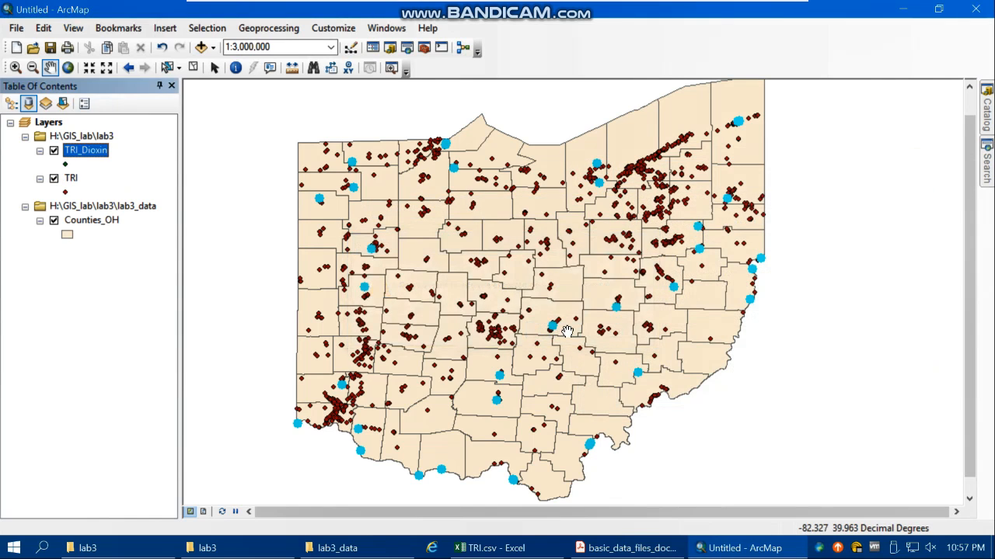
pyautogui.rightClick(72, 180)
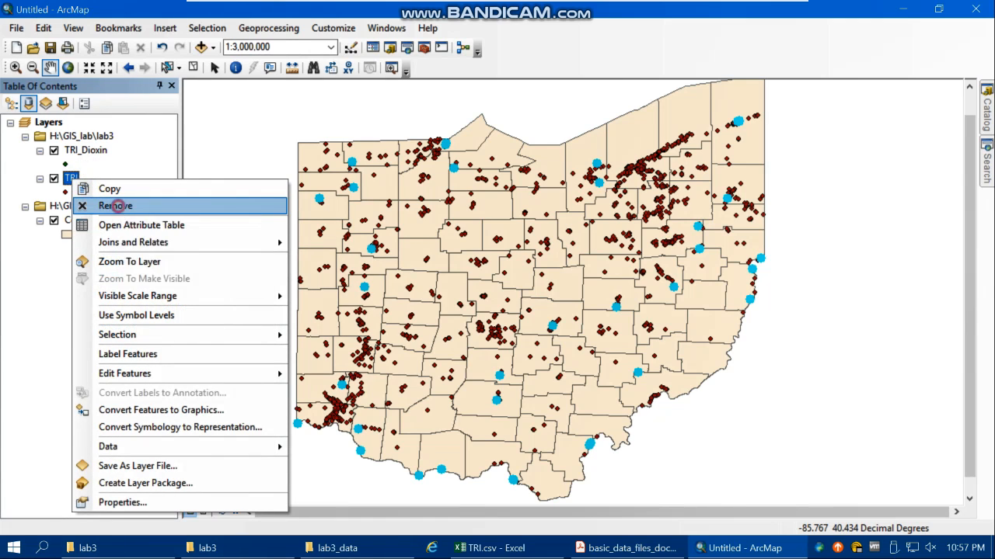
pyautogui.click(124, 205)
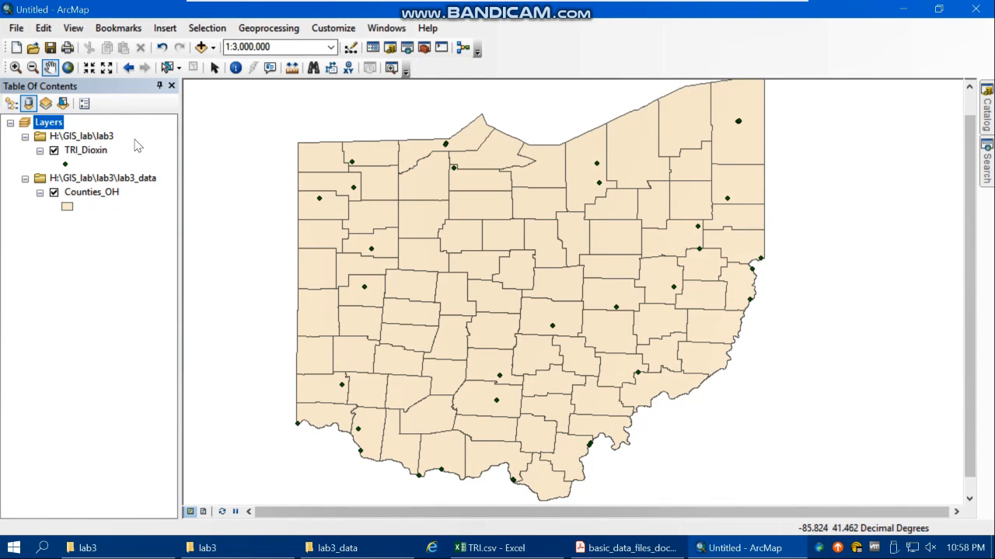
# Step: Review the industry sectors in the 16__INDUST column of the TRI_Dioxin attribute table and close the table
pyautogui.rightClick(94, 153)
pyautogui.click(155, 196)
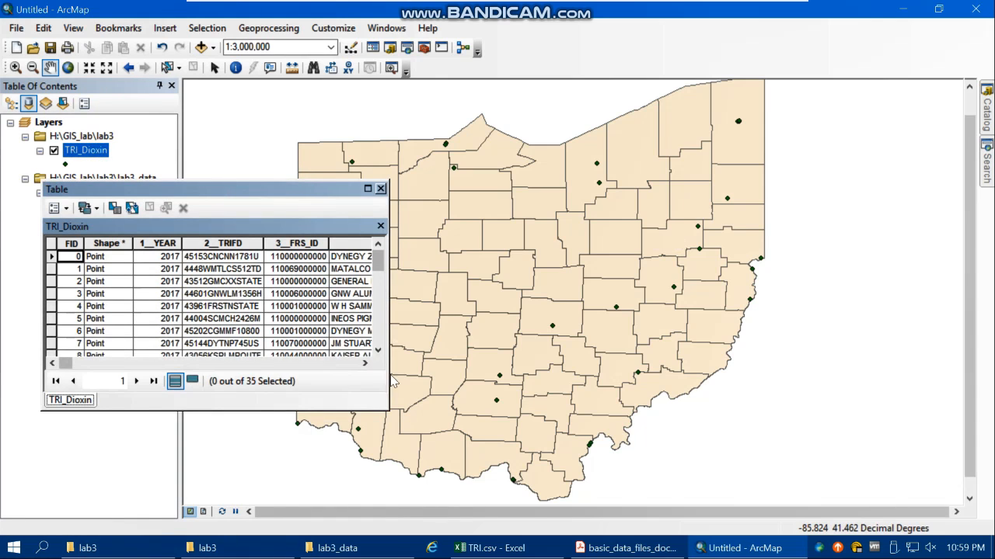
pyautogui.click(366, 363)
pyautogui.click(365, 363)
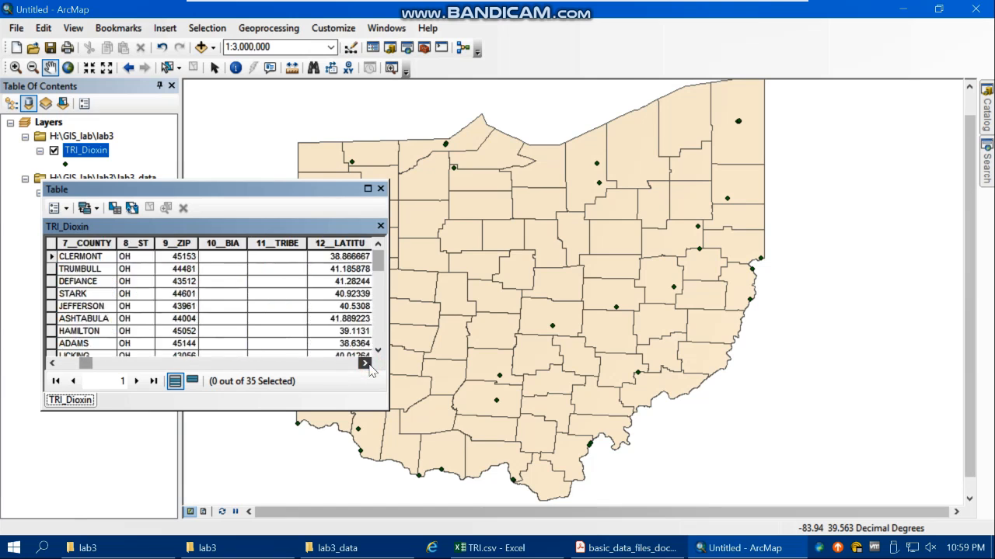
pyautogui.click(366, 363)
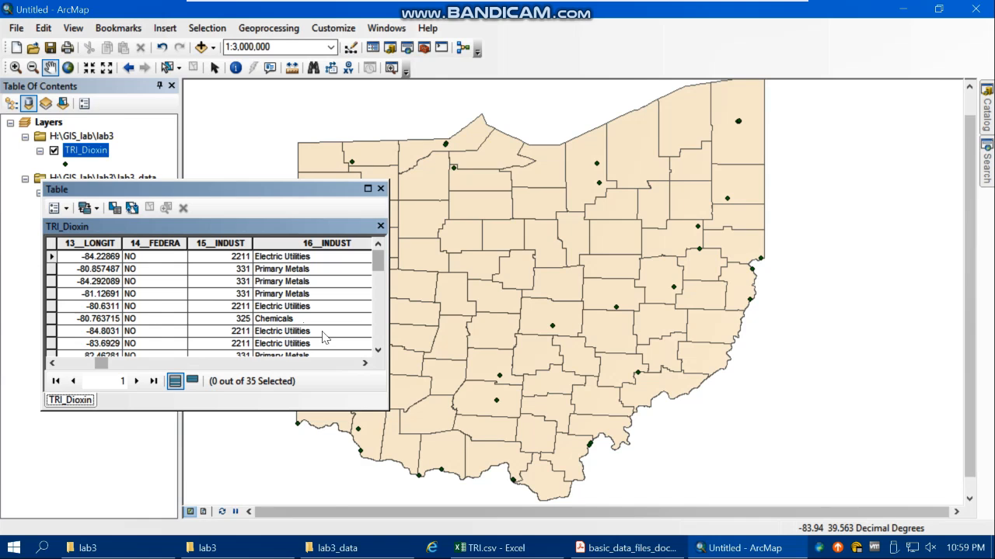
pyautogui.scroll(-3, 378, 295)
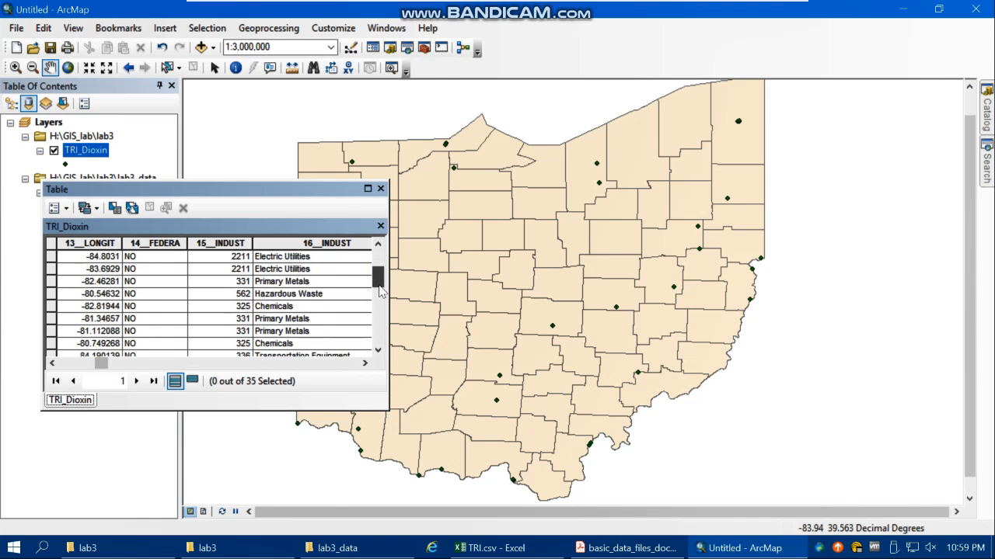
pyautogui.scroll(-3, 382, 314)
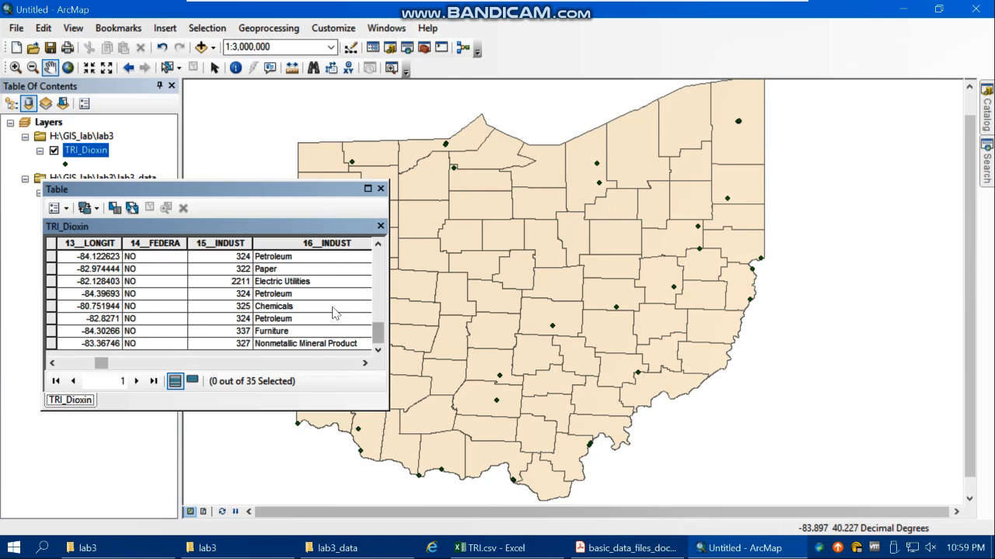
pyautogui.click(380, 188)
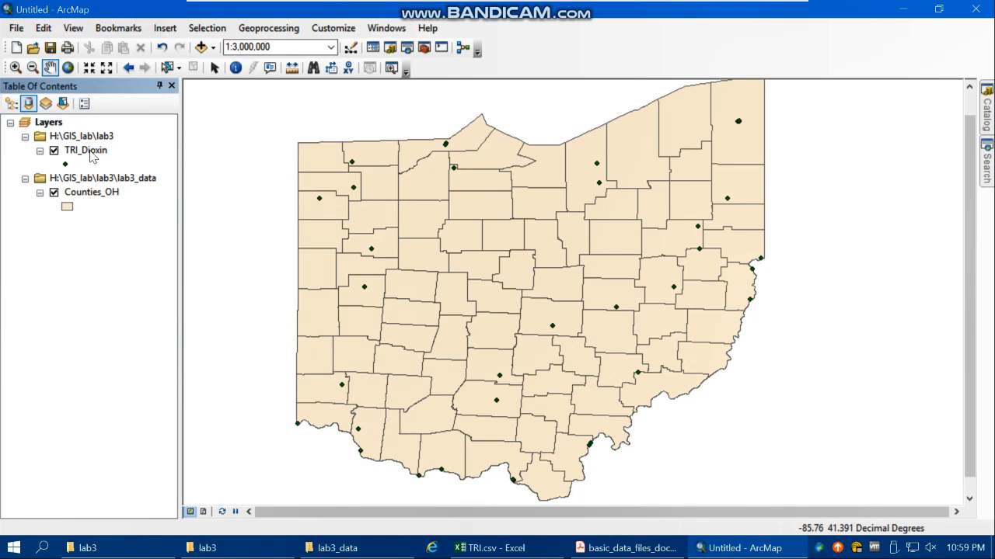
pyautogui.rightClick(92, 157)
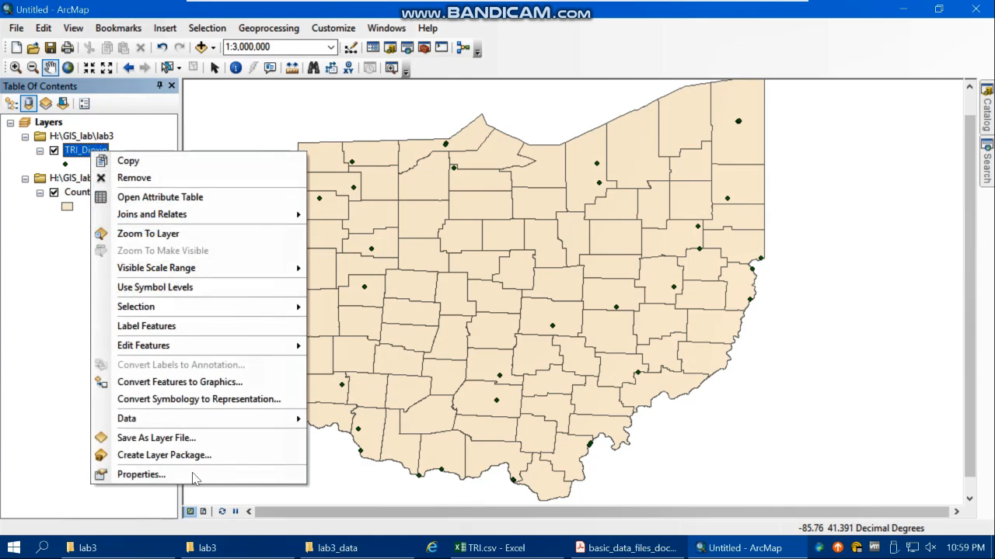
pyautogui.click(140, 475)
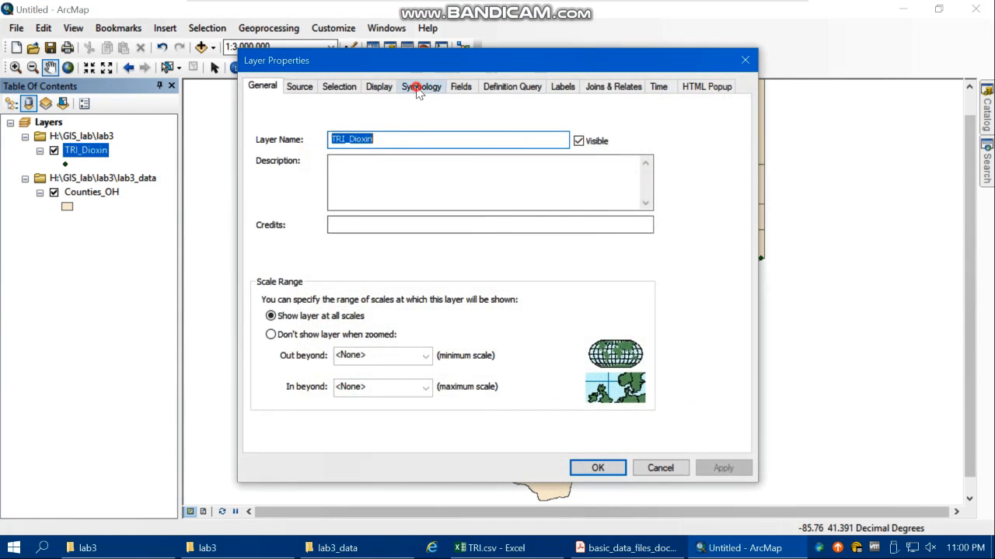
pyautogui.click(420, 87)
pyautogui.moveTo(414, 56); pyautogui.dragTo(577, 68)
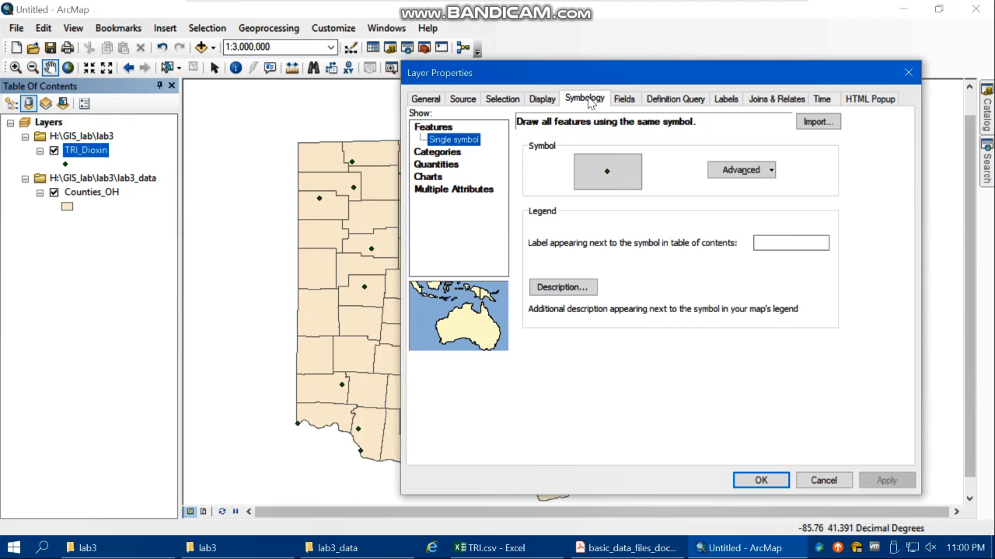
pyautogui.click(438, 153)
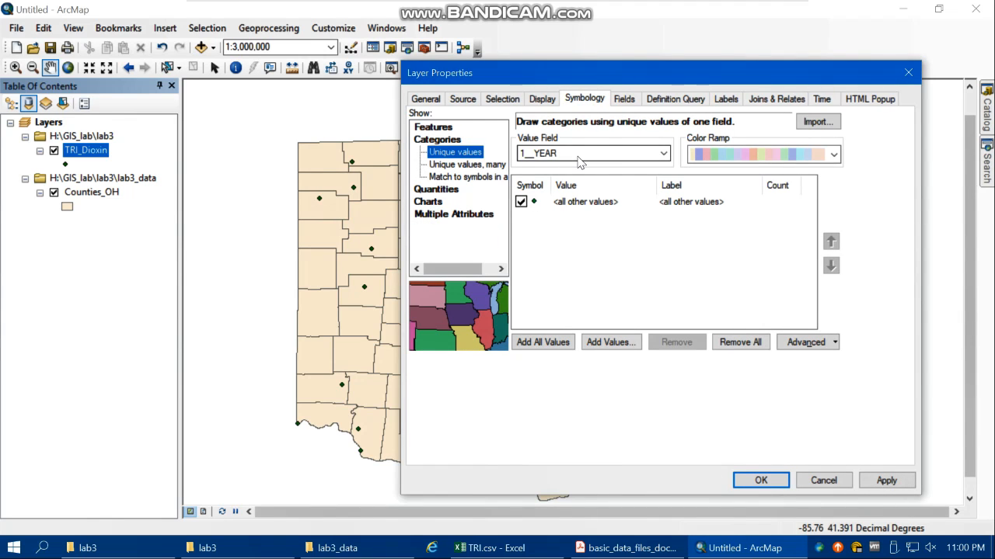
pyautogui.click(664, 154)
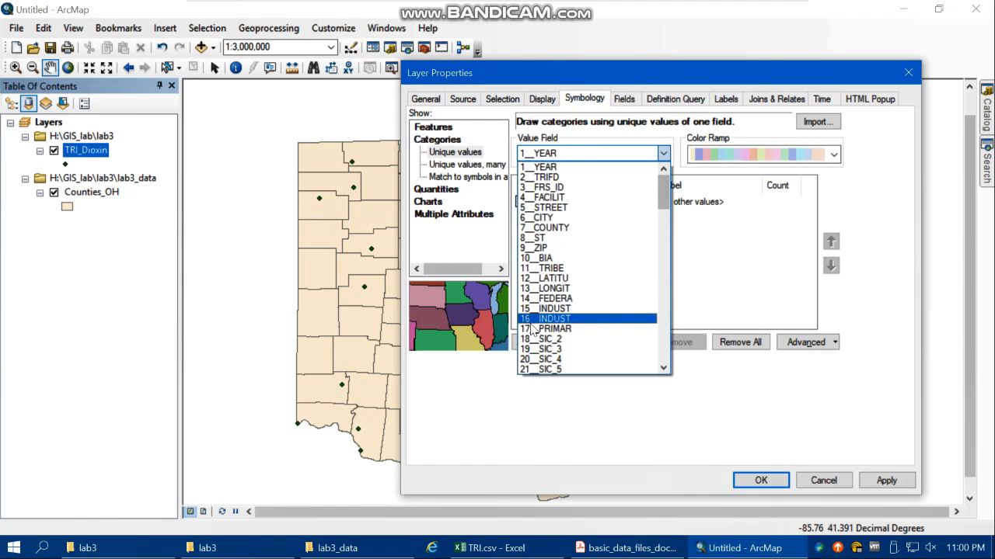
pyautogui.click(561, 319)
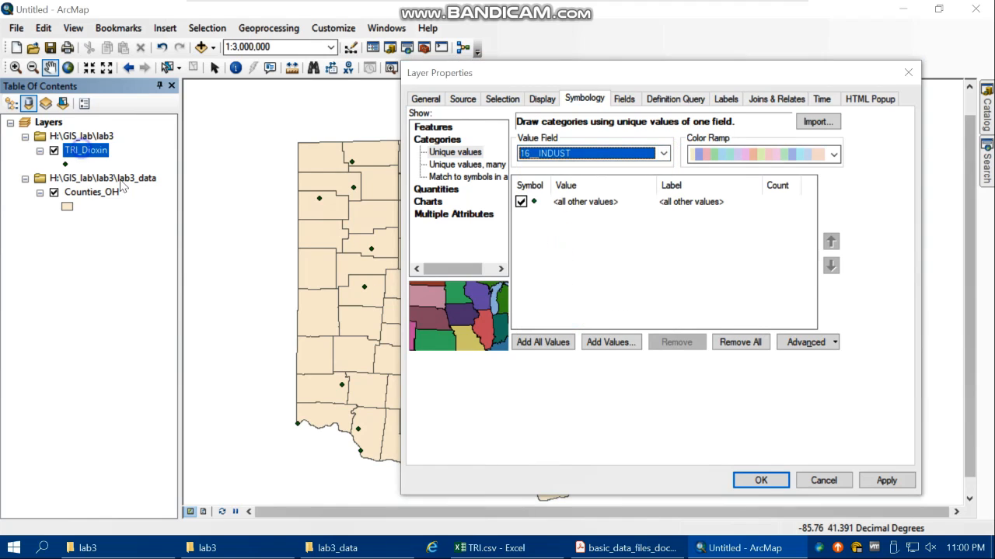
pyautogui.press('Return')
# Step: Check in the TRI_Dioxin attribute table which field holds the industry sector names, and close the table
pyautogui.rightClick(78, 150)
pyautogui.click(100, 199)
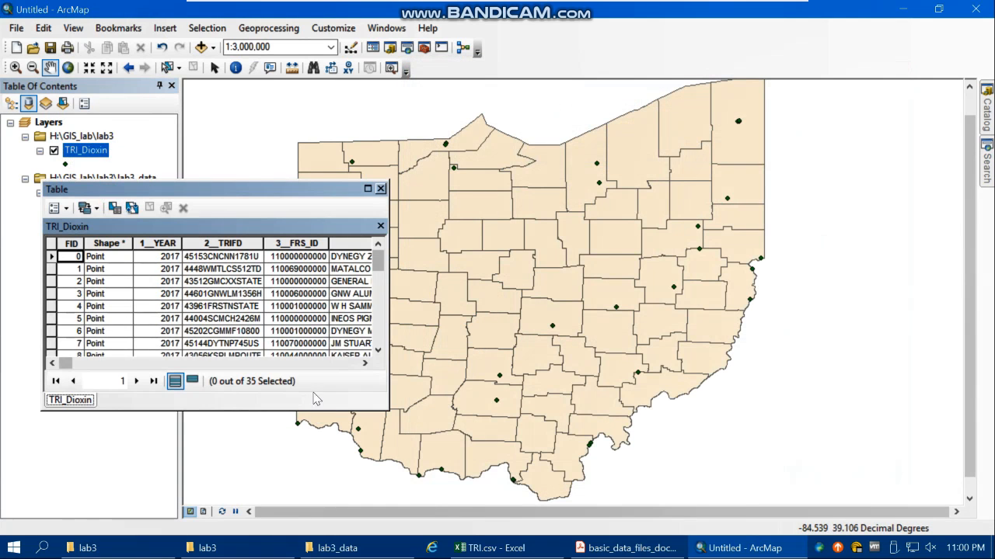
pyautogui.click(320, 364)
pyautogui.click(321, 364)
pyautogui.click(321, 364)
pyautogui.click(320, 363)
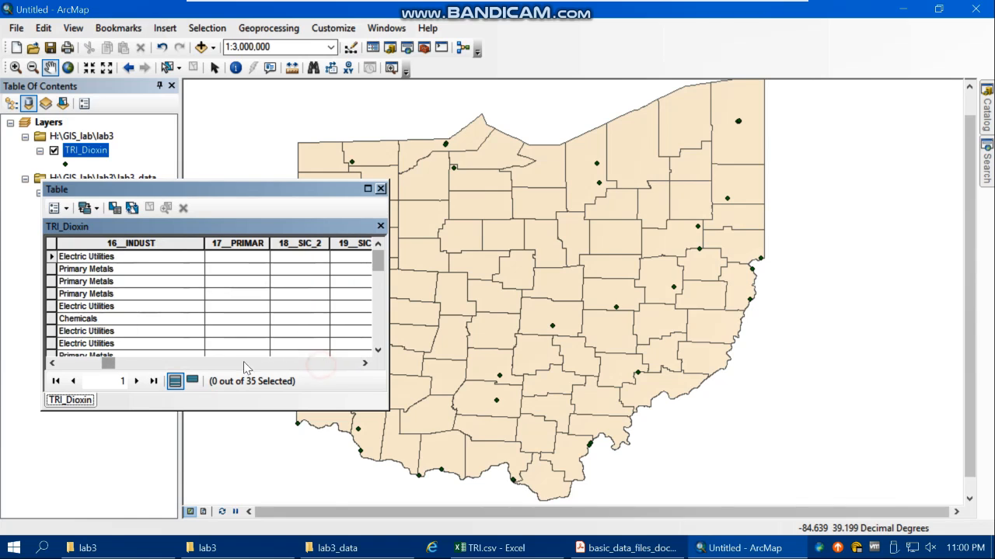
pyautogui.click(52, 363)
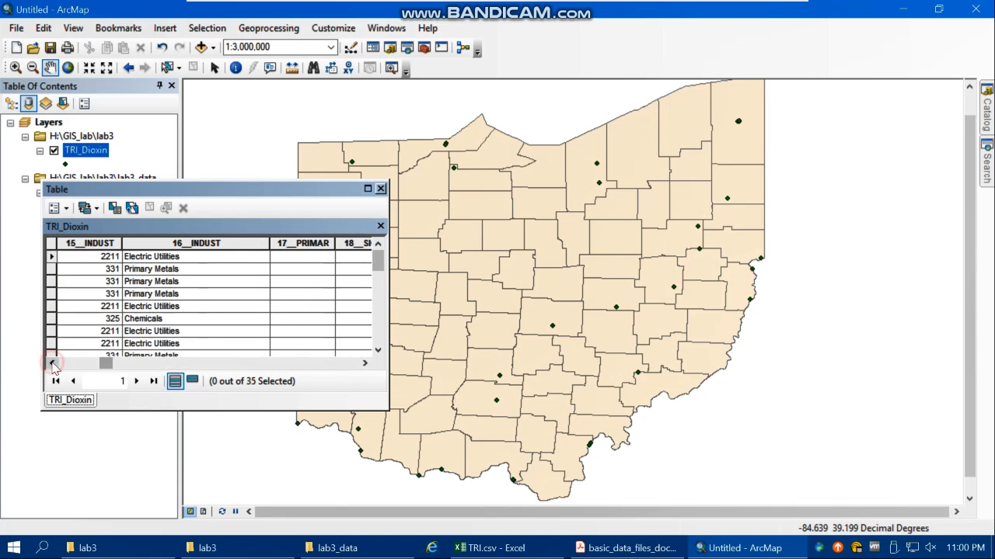
pyautogui.click(382, 189)
# Step: Symbolize the TRI_Dioxin layer by unique values of the 16__INDUST field, add all values and apply the symbology to the map
pyautogui.rightClick(101, 152)
pyautogui.click(153, 482)
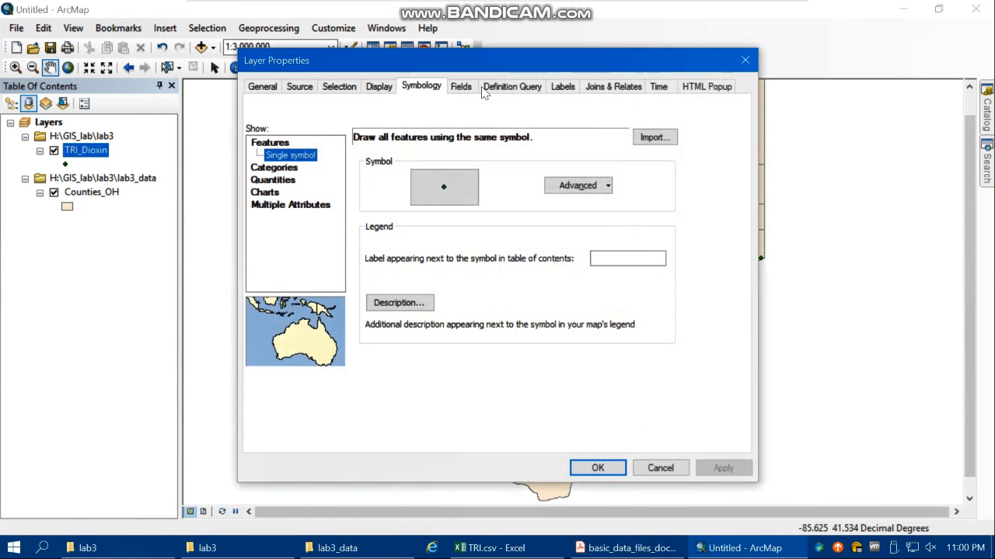
pyautogui.click(413, 88)
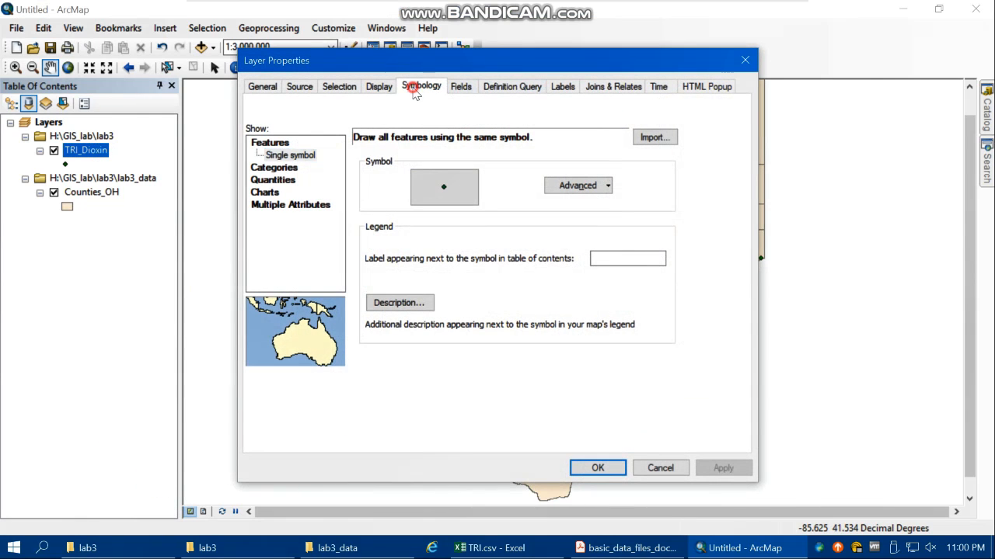
pyautogui.click(284, 167)
pyautogui.click(410, 169)
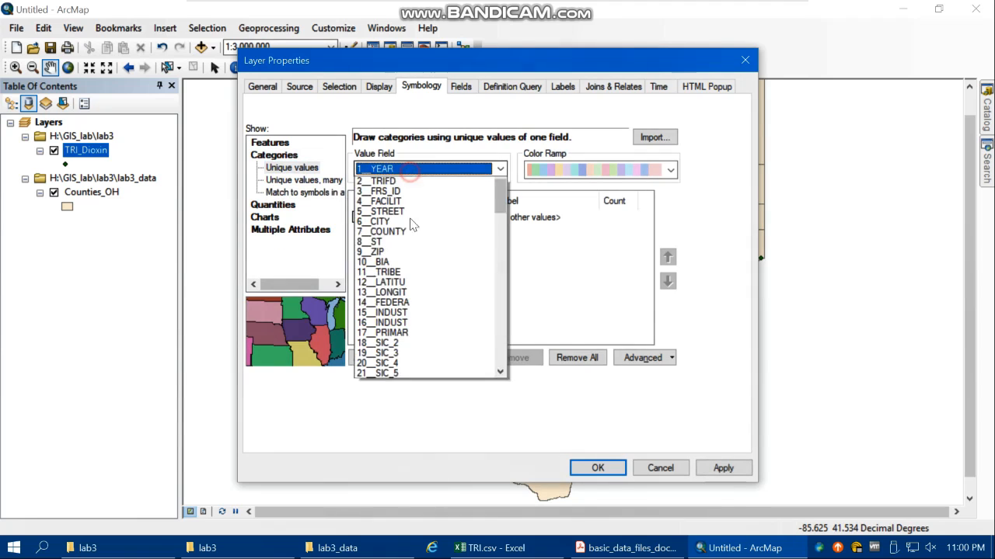
pyautogui.click(382, 323)
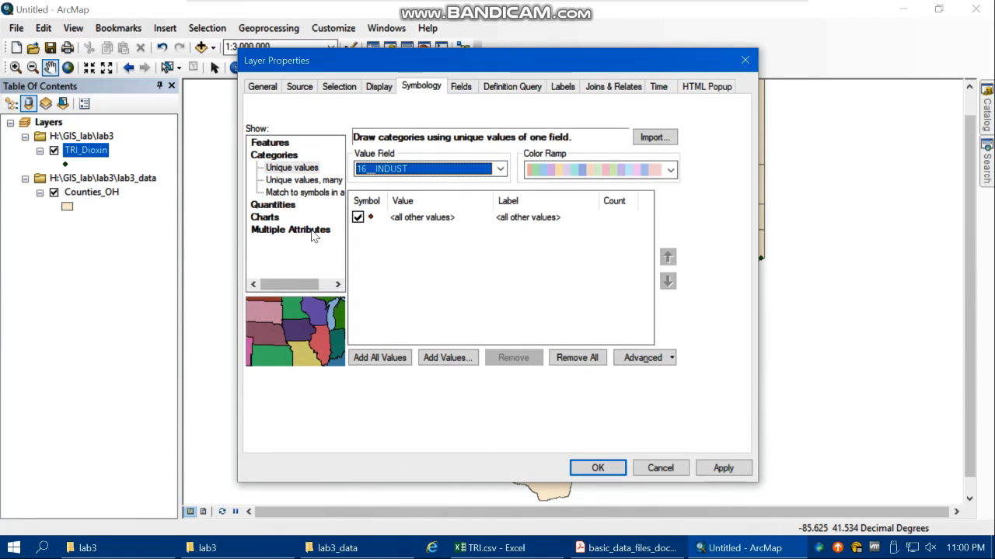
pyautogui.click(381, 364)
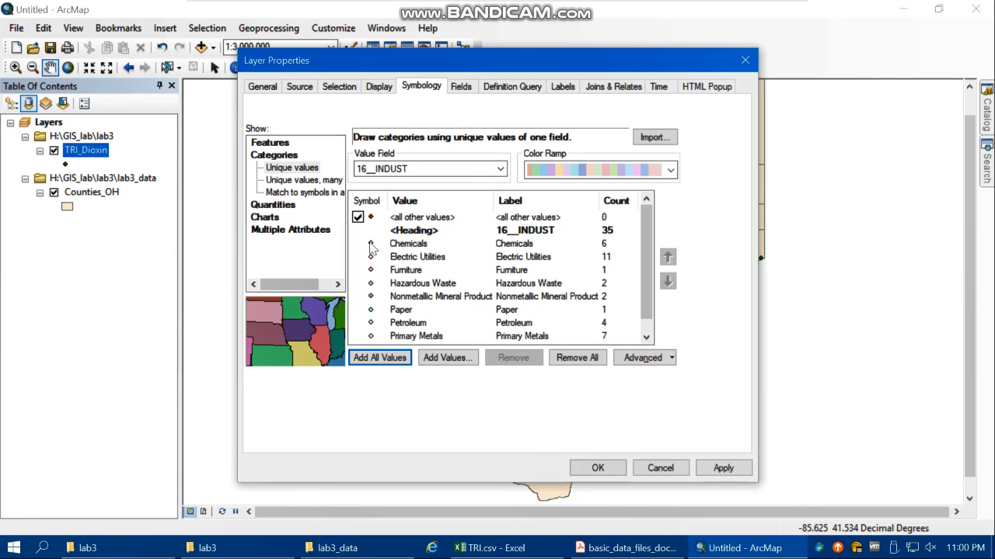
pyautogui.click(724, 468)
pyautogui.moveTo(650, 60); pyautogui.dragTo(363, 60)
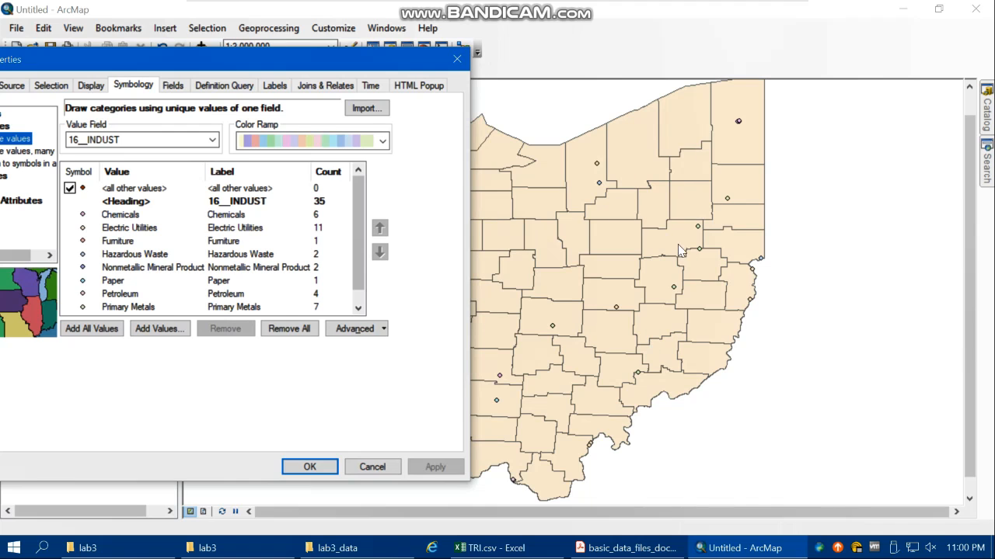
# Step: Choose a darker, multicoloured color ramp for the TRI_Dioxin industry categories
pyautogui.click(383, 141)
pyautogui.moveTo(384, 221); pyautogui.dragTo(326, 171)
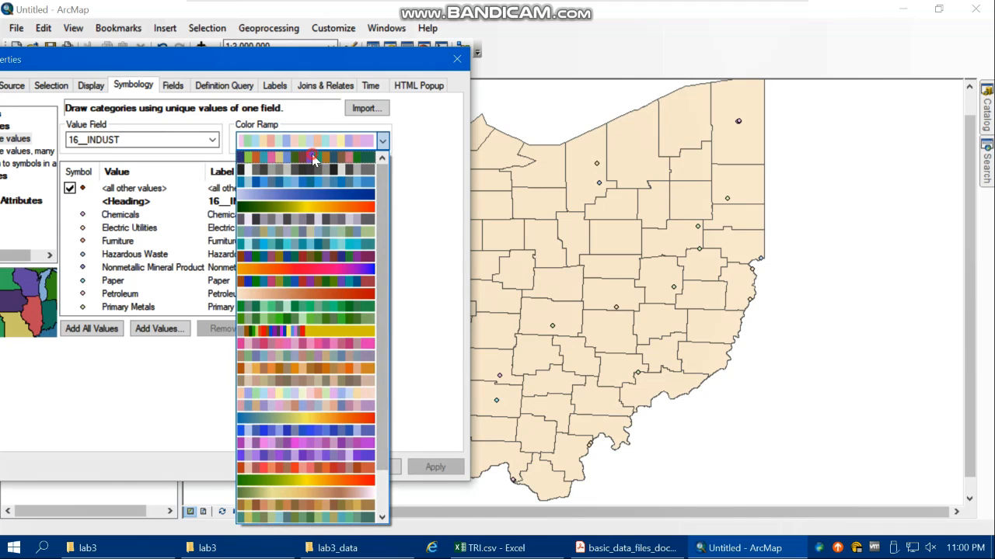
pyautogui.click(311, 156)
pyautogui.moveTo(251, 54); pyautogui.dragTo(407, 39)
pyautogui.scroll(-1, 451, 116)
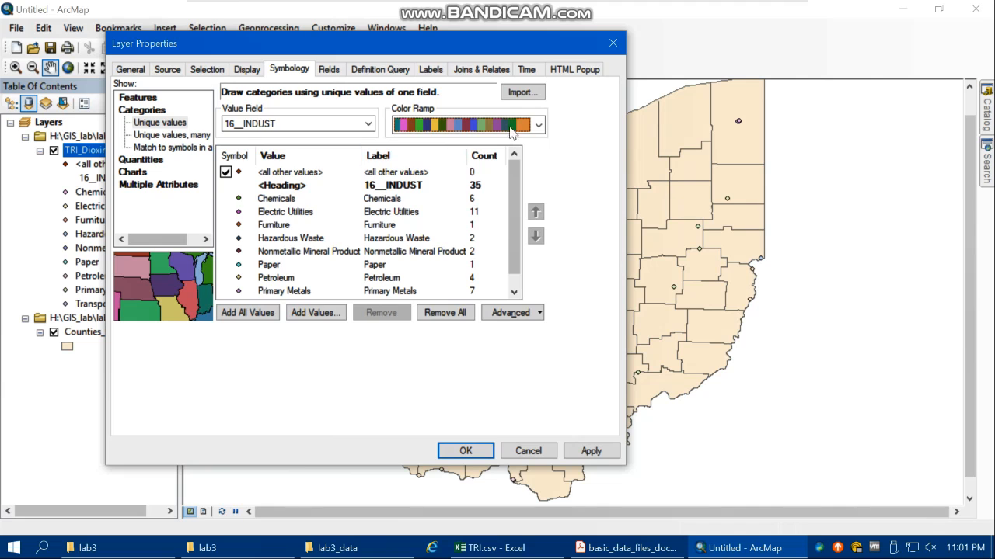
pyautogui.scroll(-2, 505, 126)
pyautogui.click(539, 126)
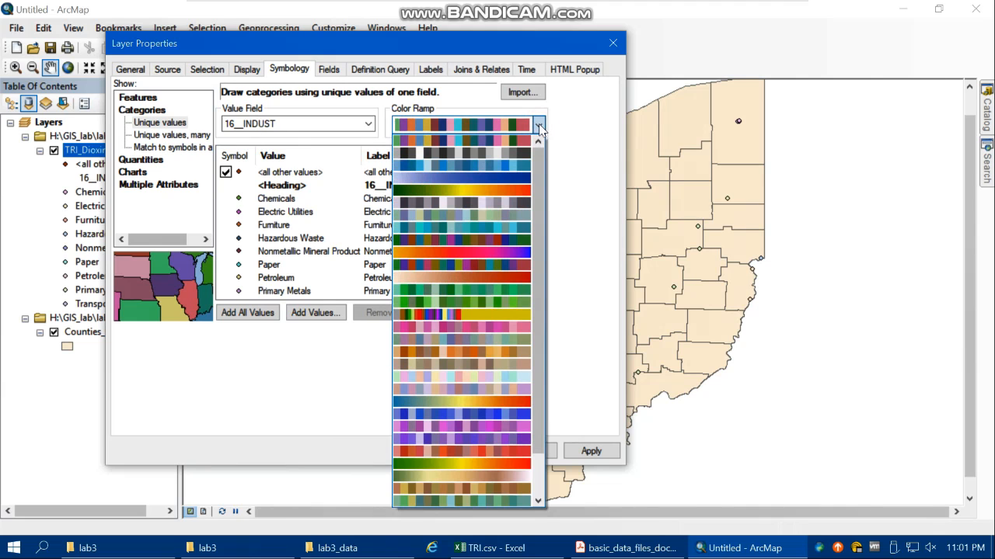
pyautogui.click(484, 126)
pyautogui.moveTo(330, 47); pyautogui.dragTo(196, 60)
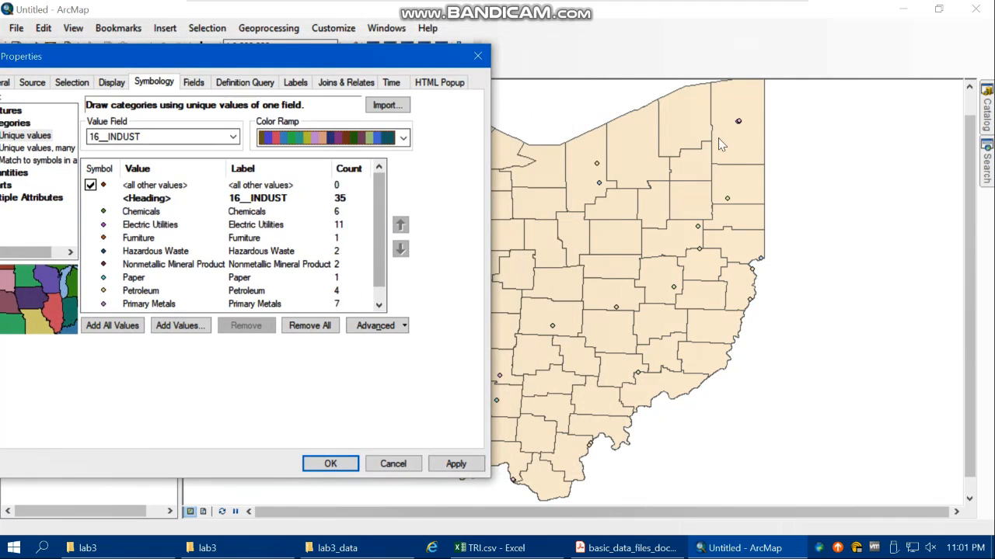
pyautogui.moveTo(181, 58); pyautogui.dragTo(396, 77)
# Step: Set the size of all TRI_Dioxin category symbols to 8, and apply the layer symbology
pyautogui.rightClick(316, 192)
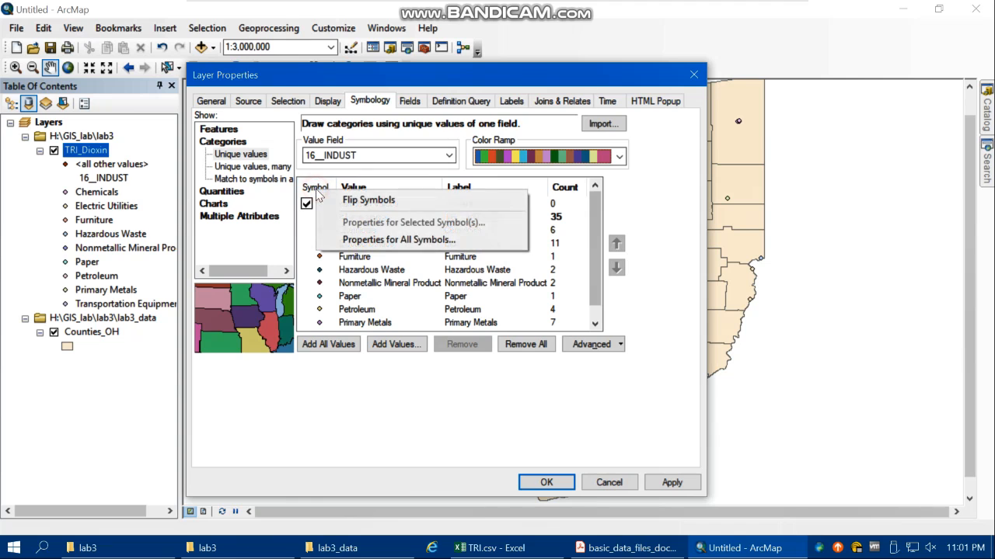
pyautogui.click(382, 240)
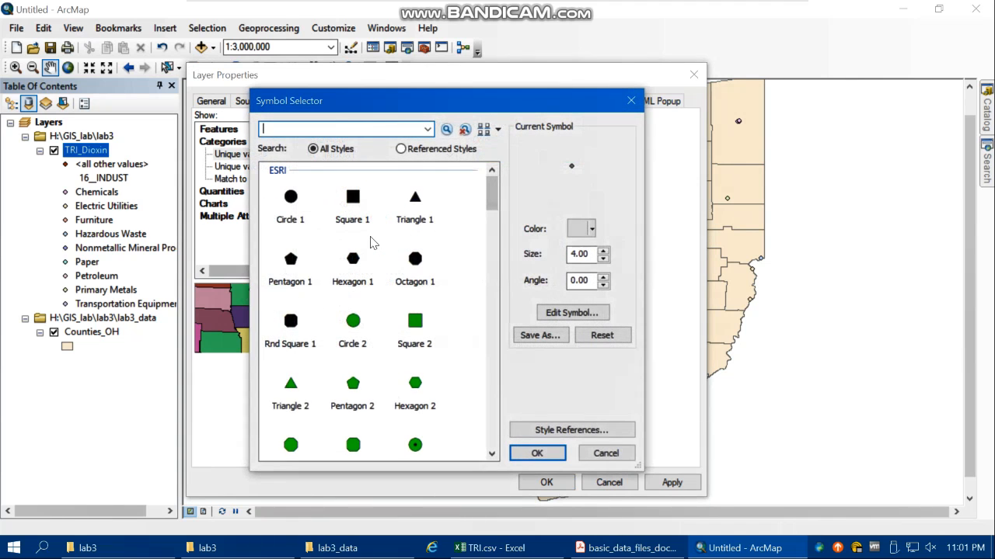
pyautogui.click(603, 251)
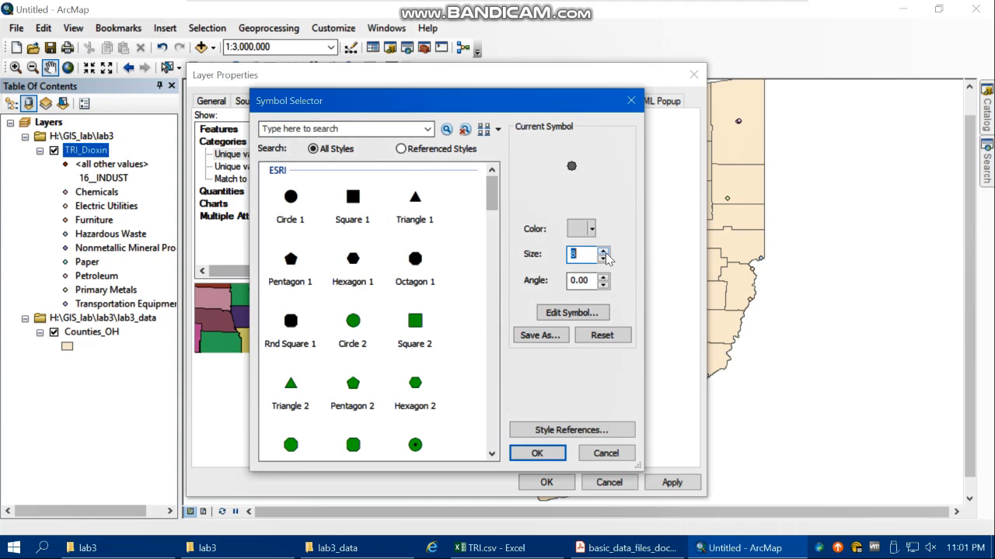
pyautogui.click(549, 454)
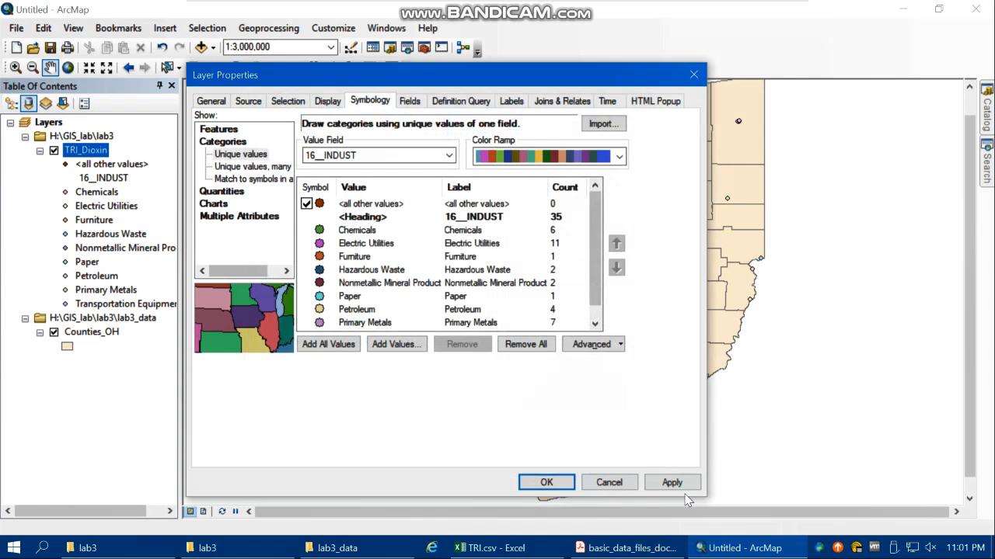
pyautogui.click(673, 482)
pyautogui.click(553, 483)
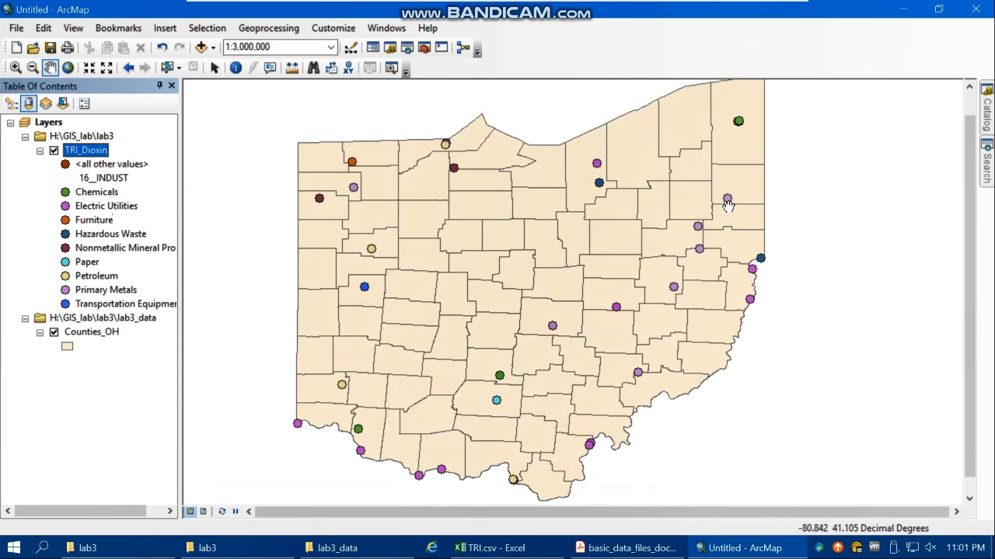
# Step: Change the symbol color of the Primary Metals category in TRI_Dioxin to black and apply it to the map
pyautogui.doubleClick(80, 151)
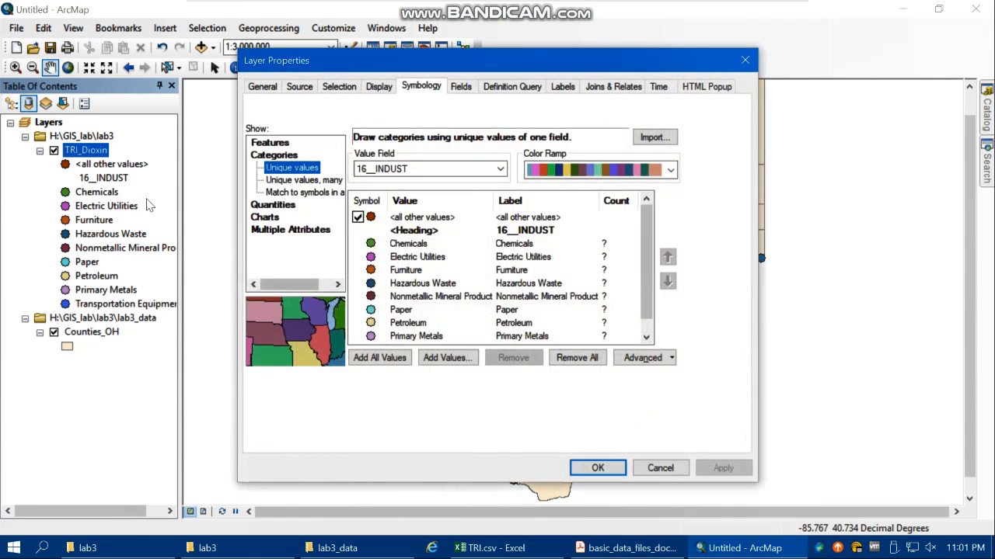
pyautogui.doubleClick(371, 341)
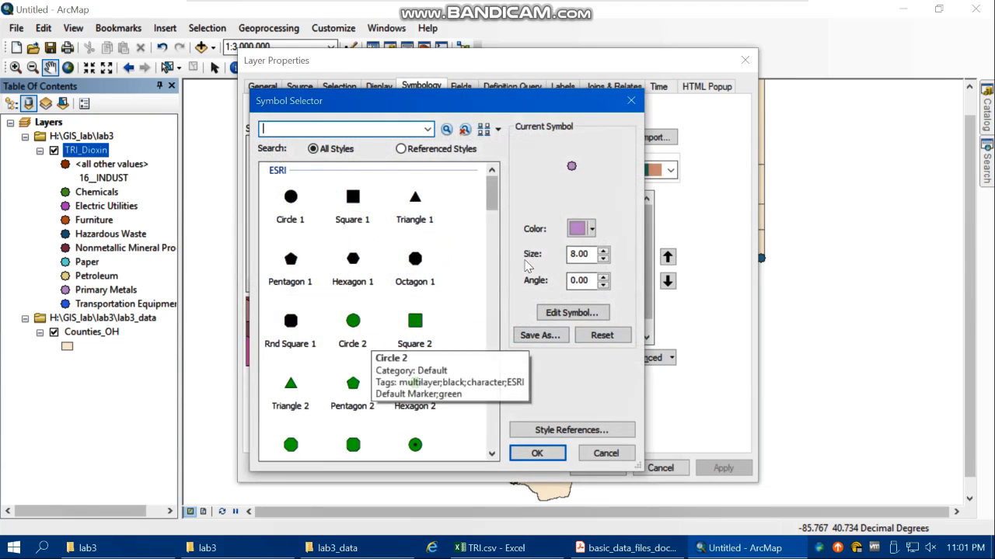
pyautogui.click(582, 235)
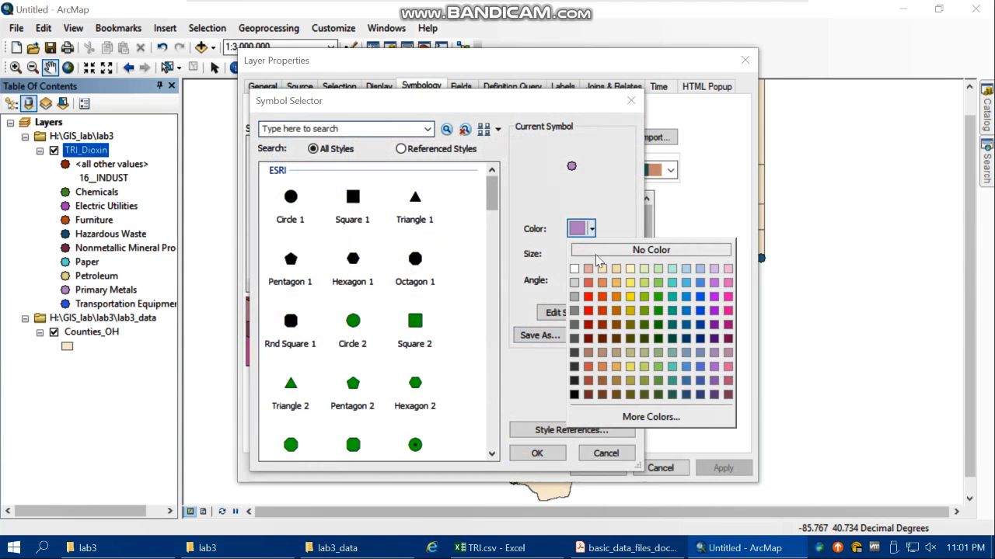
pyautogui.click(577, 400)
pyautogui.click(536, 453)
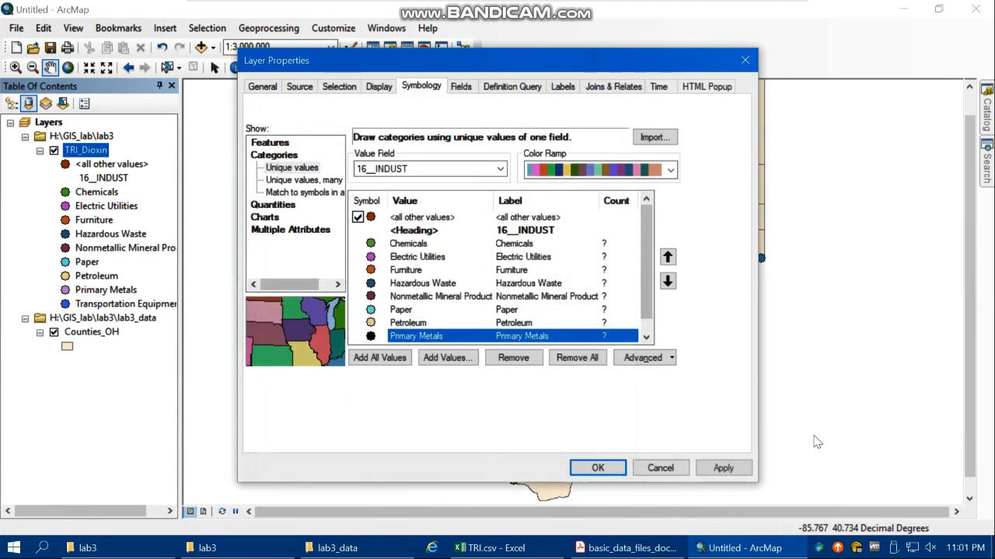
pyautogui.click(723, 468)
pyautogui.click(610, 470)
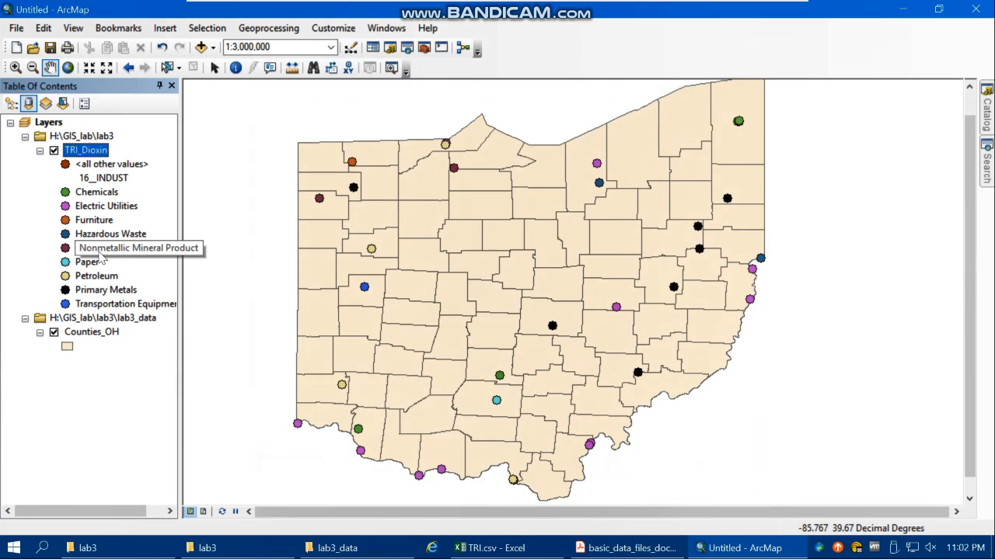
pyautogui.click(76, 346)
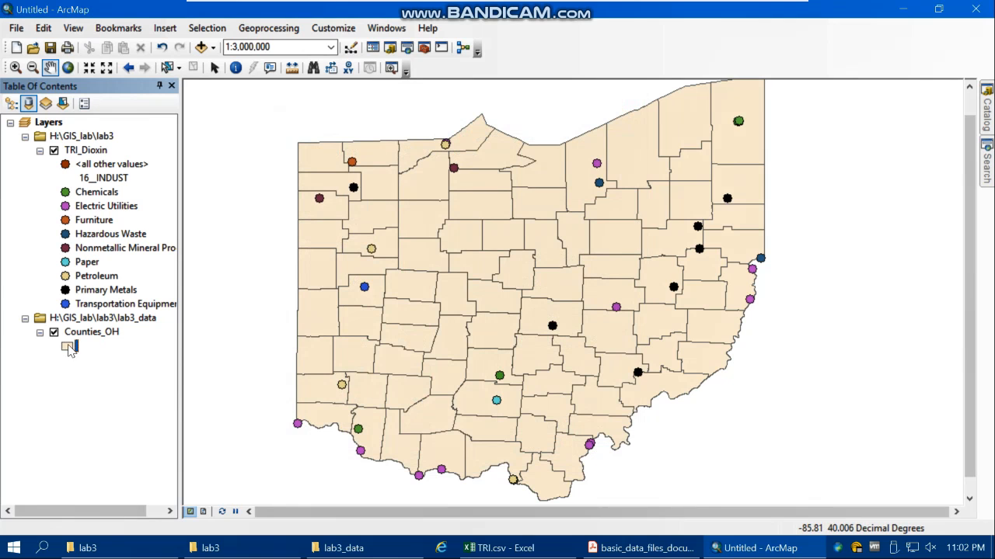
pyautogui.doubleClick(68, 347)
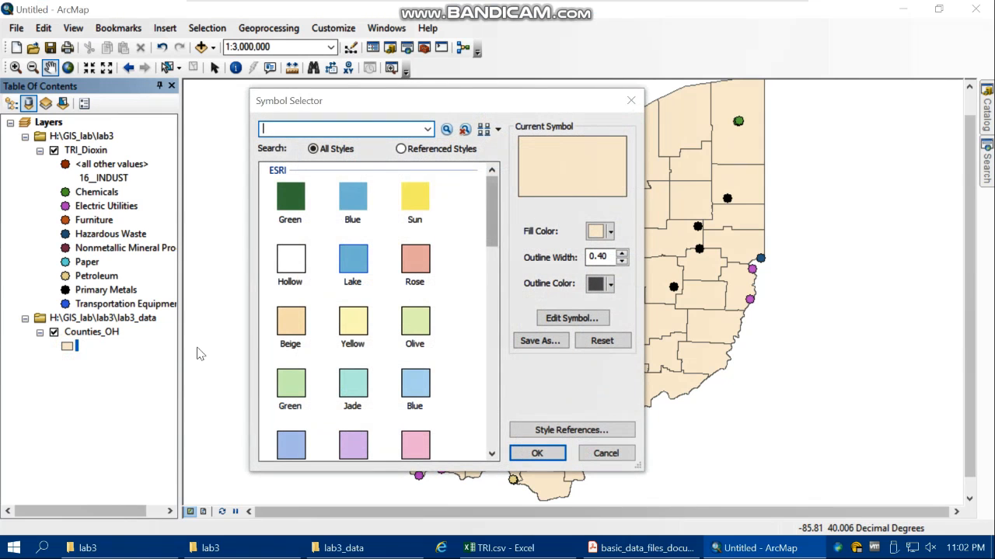
pyautogui.click(630, 100)
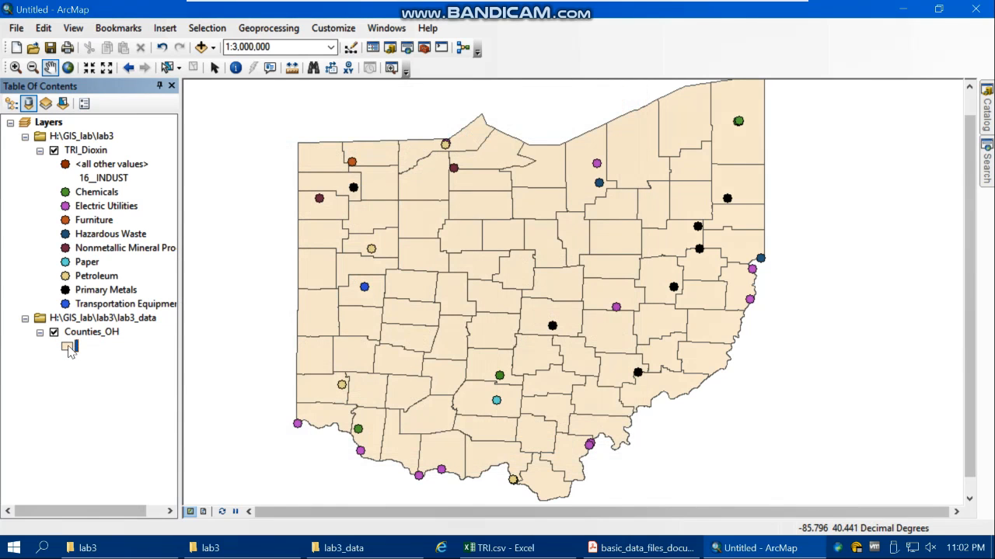
# Step: Restyle the Counties_OH polygons with the Beige symbol and a medium grey outline, and increase the outline width
pyautogui.doubleClick(68, 347)
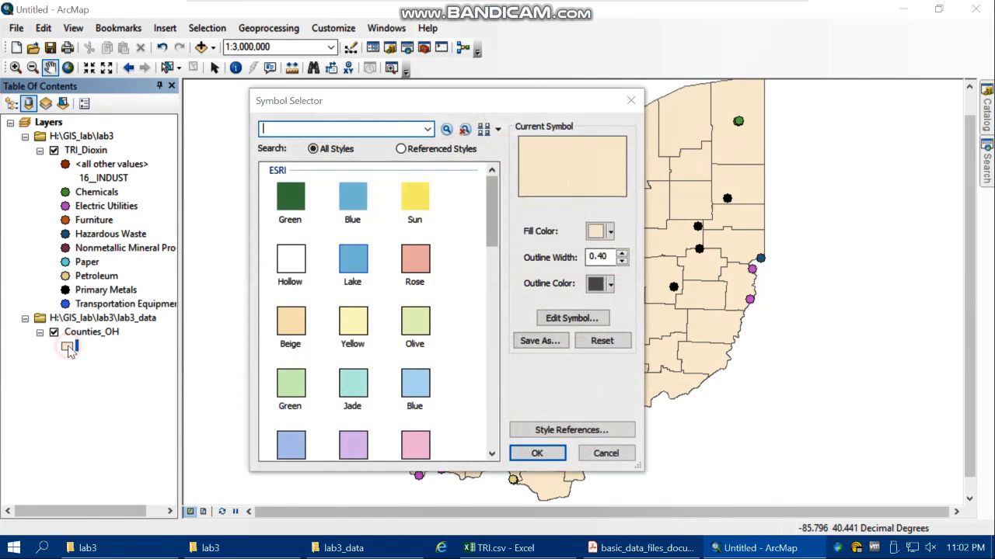
pyautogui.click(300, 327)
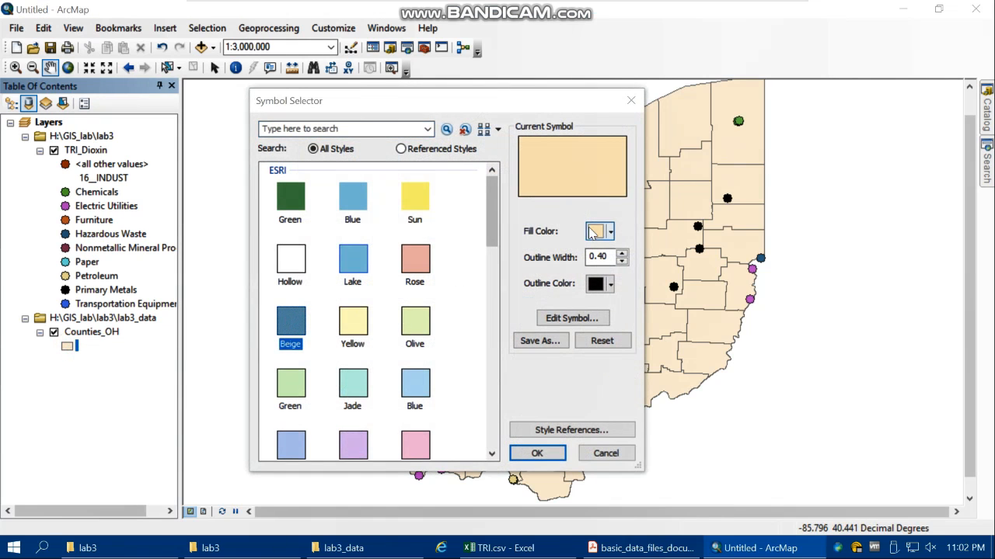
pyautogui.click(610, 284)
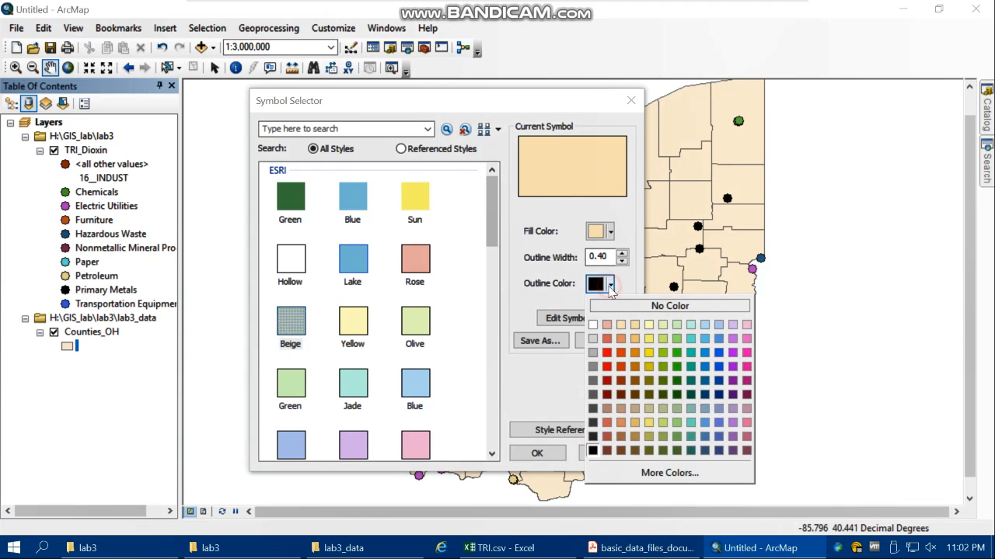
pyautogui.click(593, 366)
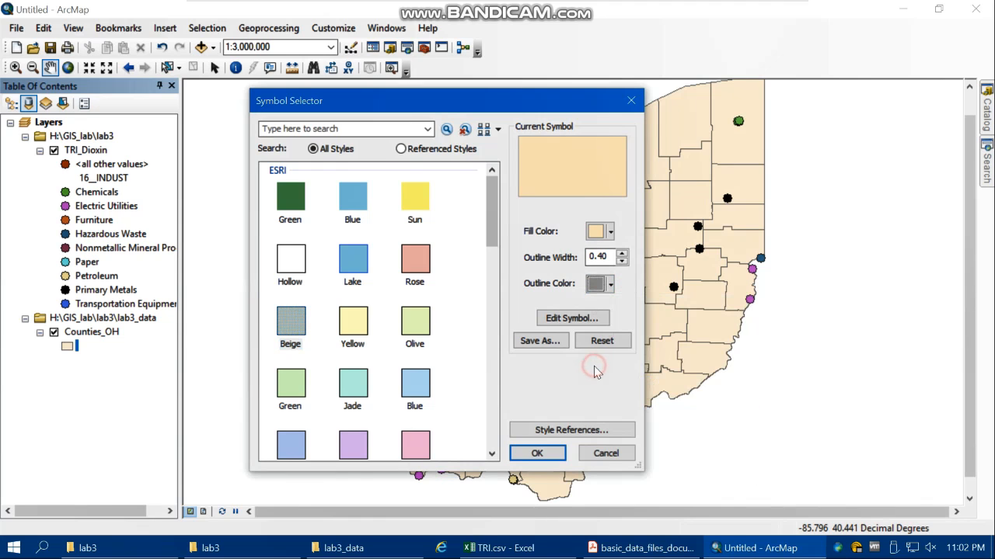
pyautogui.click(621, 254)
pyautogui.click(536, 457)
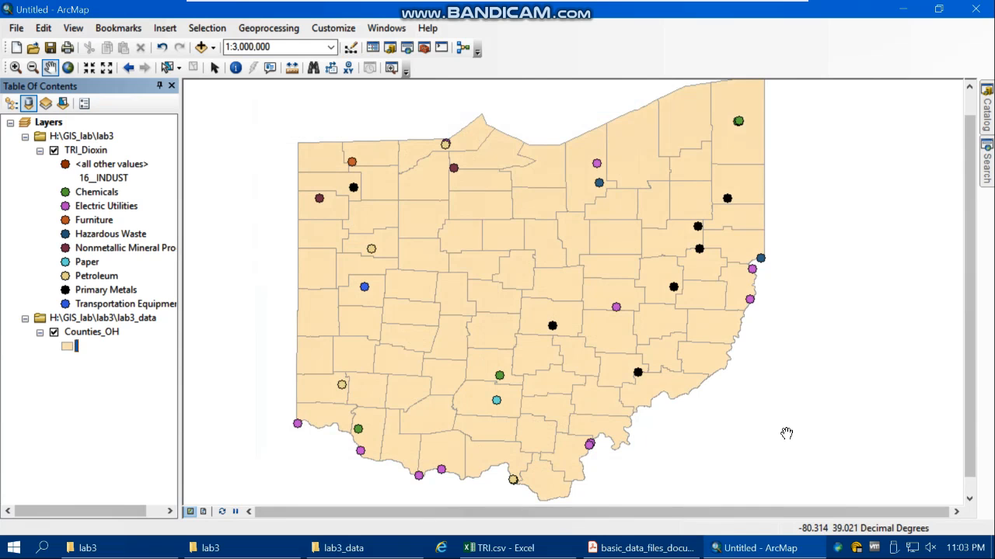
# Step: Examine the 54__ON_SIT column in the TRI_Dioxin attribute table
pyautogui.rightClick(86, 152)
pyautogui.click(144, 194)
pyautogui.moveTo(65, 363); pyautogui.dragTo(199, 365)
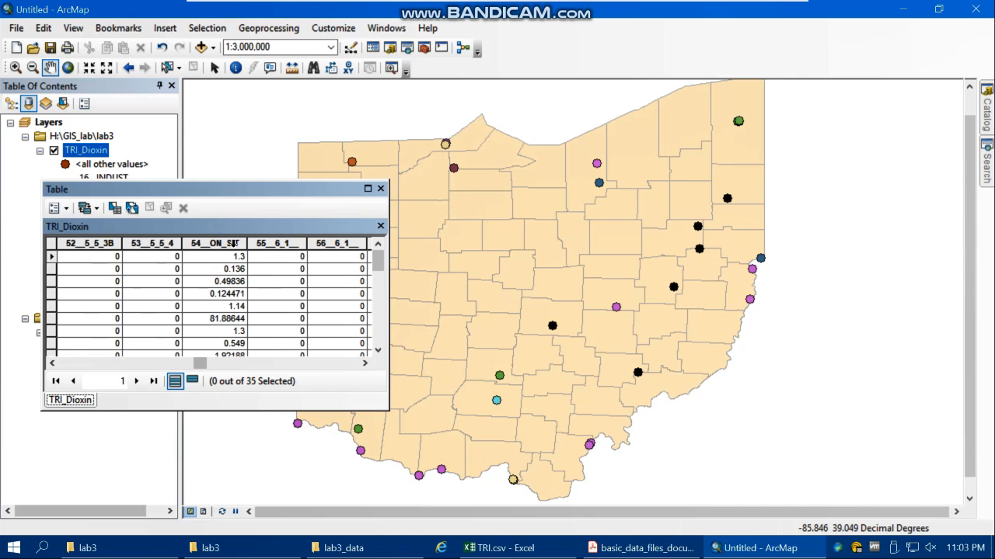
# Step: Switch to basic_data_files_documentation_aug_2019_v2.pdf and read the on-site release field descriptions around entries 48 to 54
pyautogui.click(356, 555)
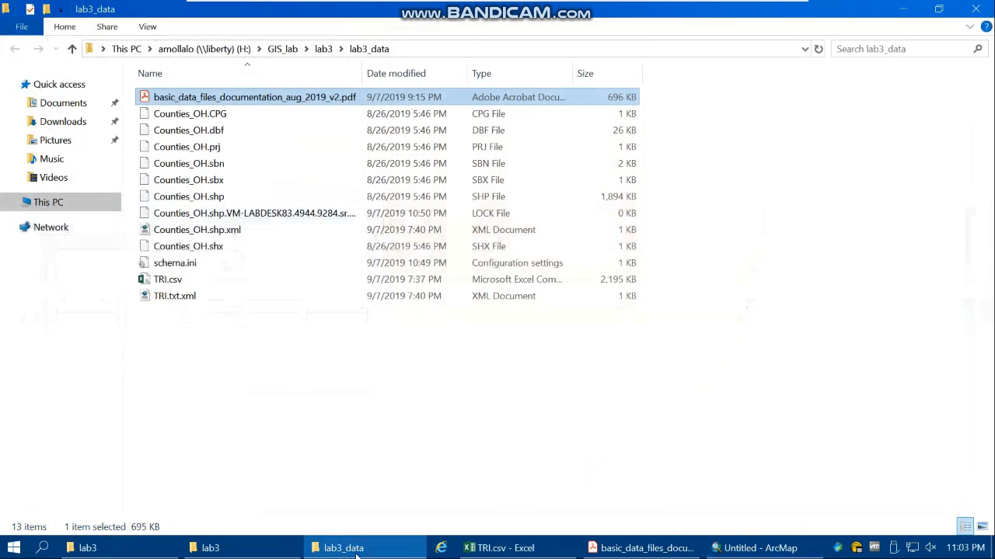
pyautogui.click(165, 99)
pyautogui.doubleClick(165, 99)
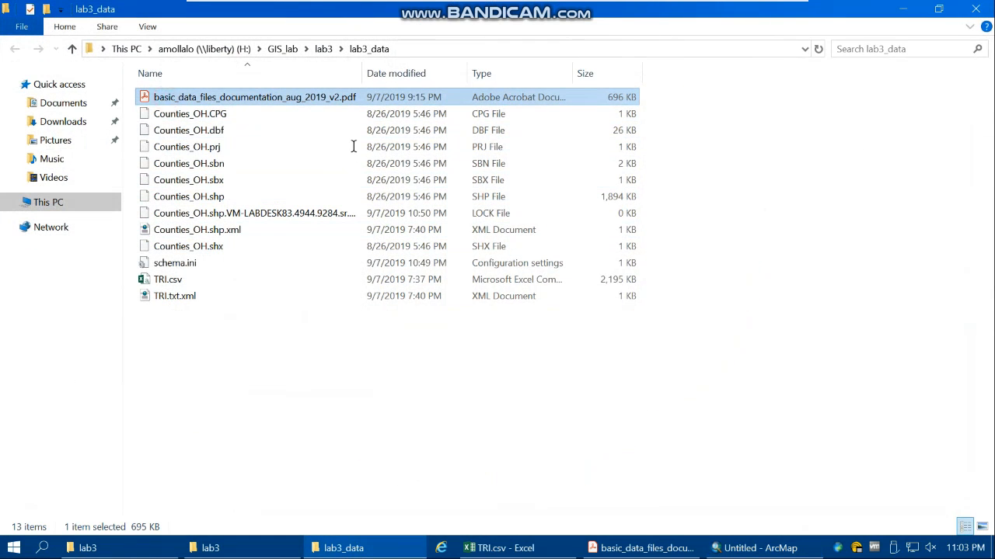
pyautogui.click(614, 173)
pyautogui.moveTo(611, 169); pyautogui.dragTo(612, 208)
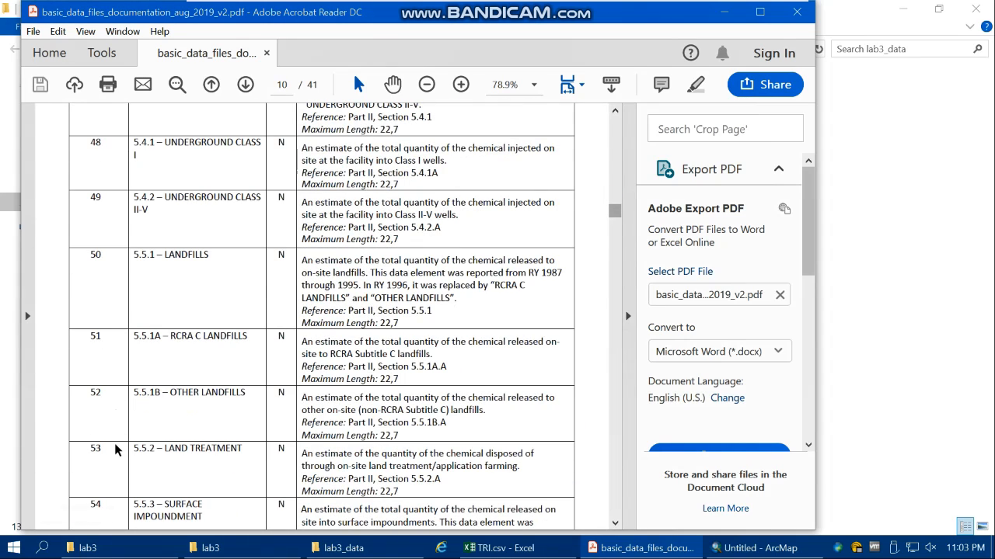
pyautogui.scroll(-1, 116, 449)
pyautogui.scroll(-2, 194, 489)
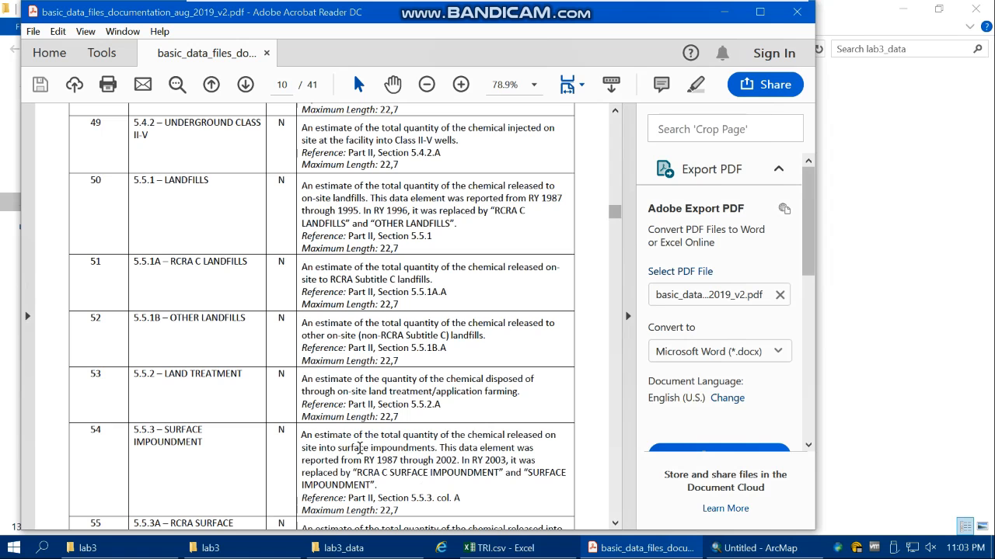
# Step: Minimize the documentation PDF, switch back to ArcMap and close the TRI_Dioxin attribute table
pyautogui.click(724, 12)
pyautogui.click(745, 548)
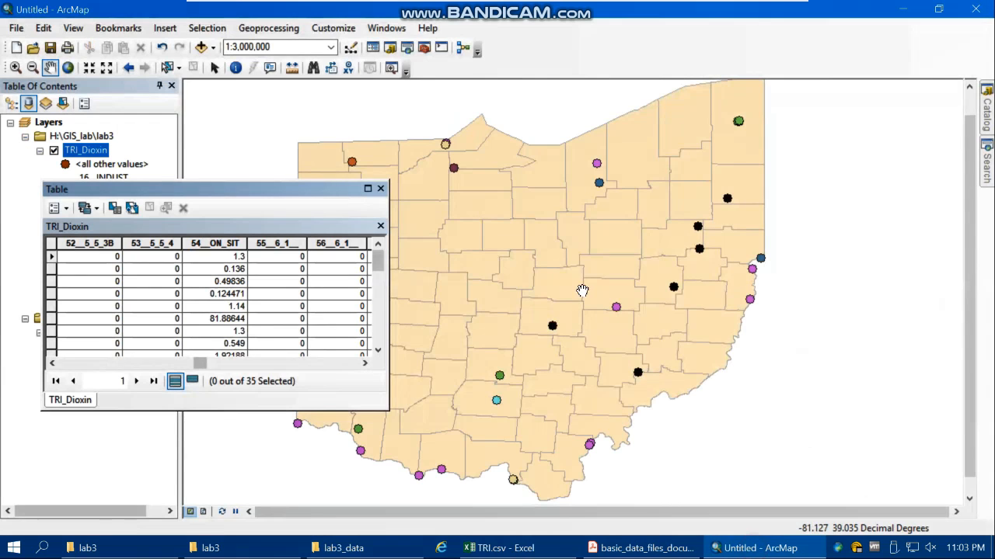
pyautogui.click(381, 189)
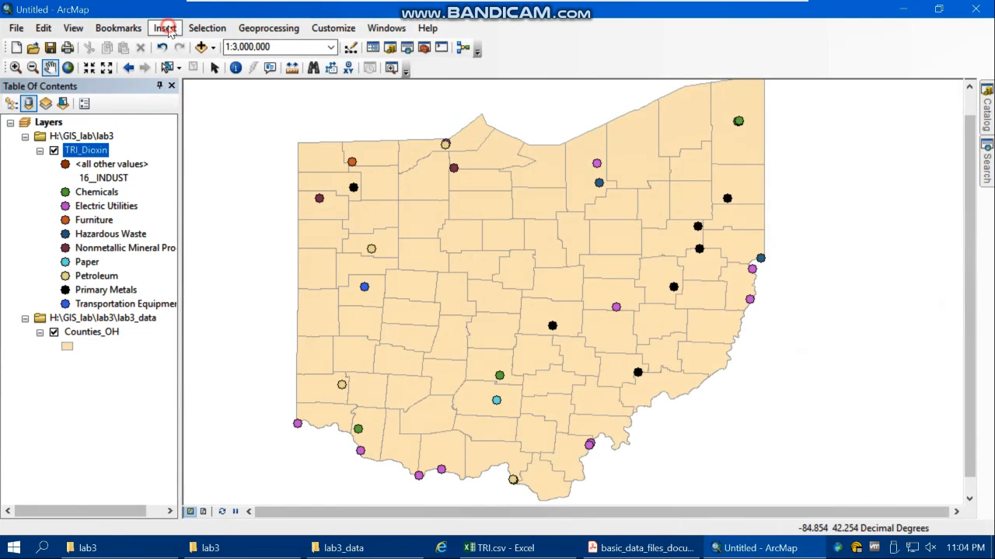
# Step: Insert a new data frame and name it Qauntity
pyautogui.click(164, 28)
pyautogui.click(186, 46)
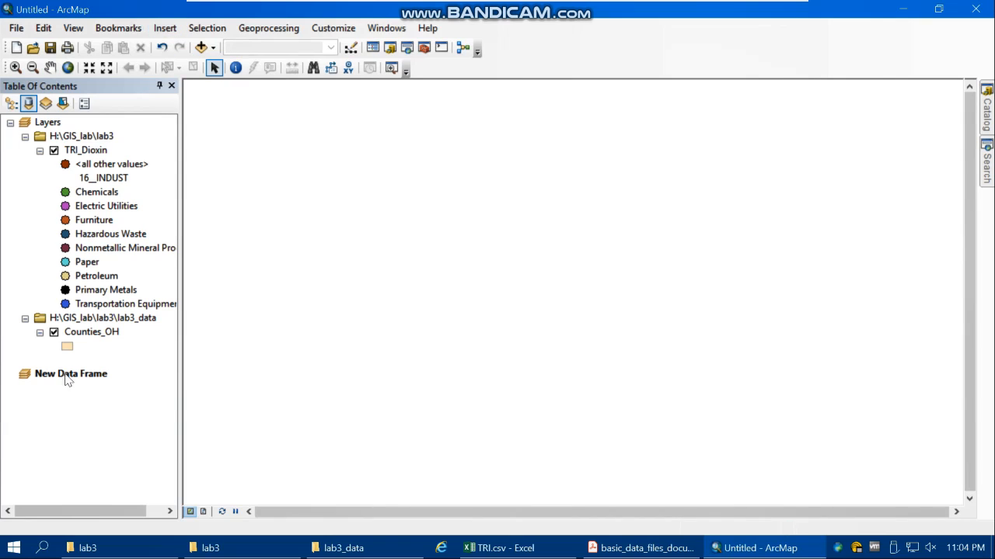
pyautogui.click(66, 376)
pyautogui.click(70, 376)
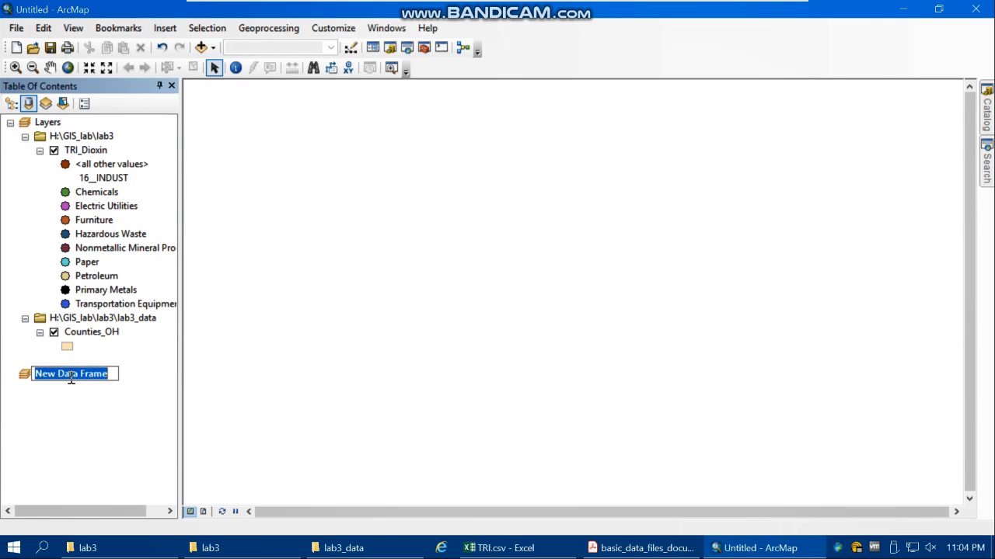
pyautogui.write('Qauntity')
pyautogui.press('Return')
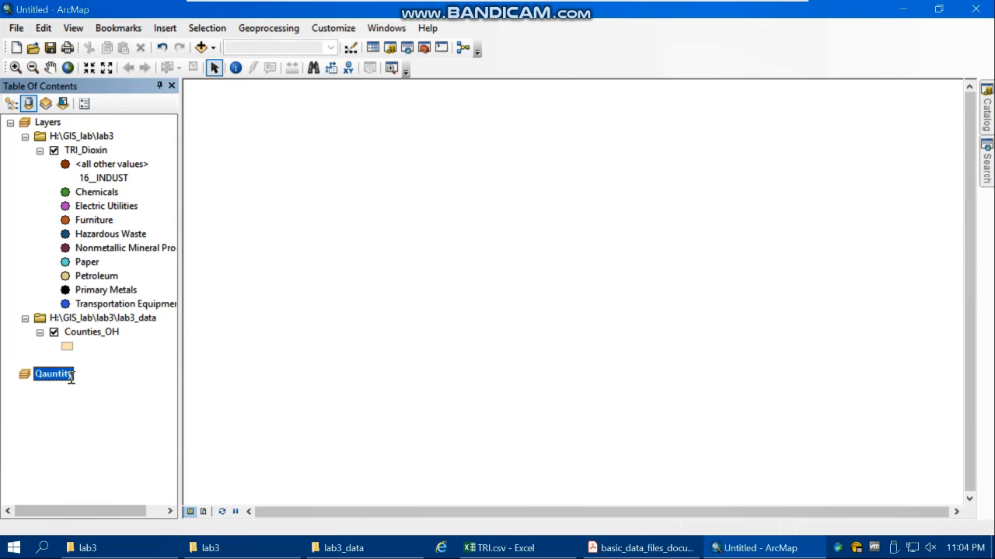
# Step: List the layers by drawing order, copy TRI_Dioxin and Counties_OH into the Qauntity data frame, and dismiss the coordinate system warning
pyautogui.click(86, 150)
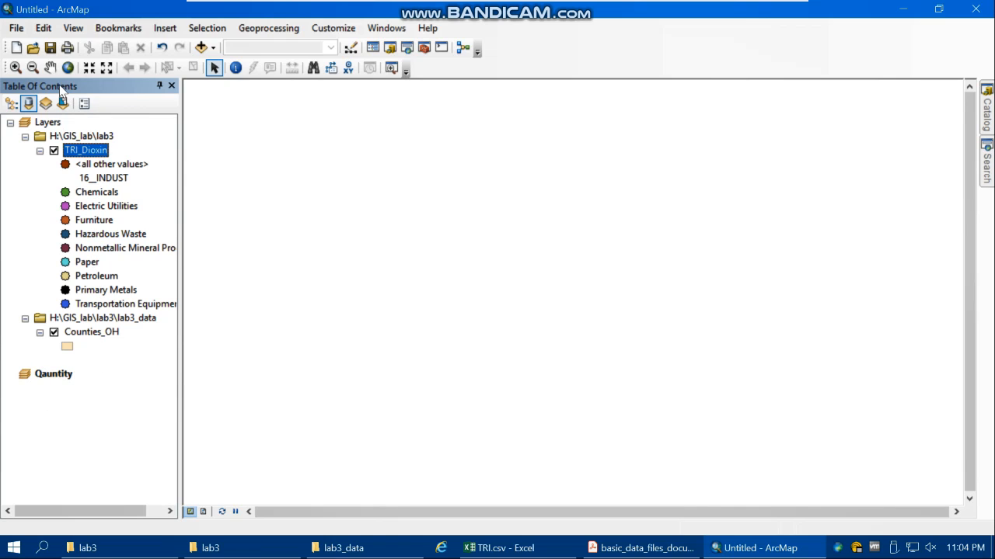
pyautogui.click(11, 104)
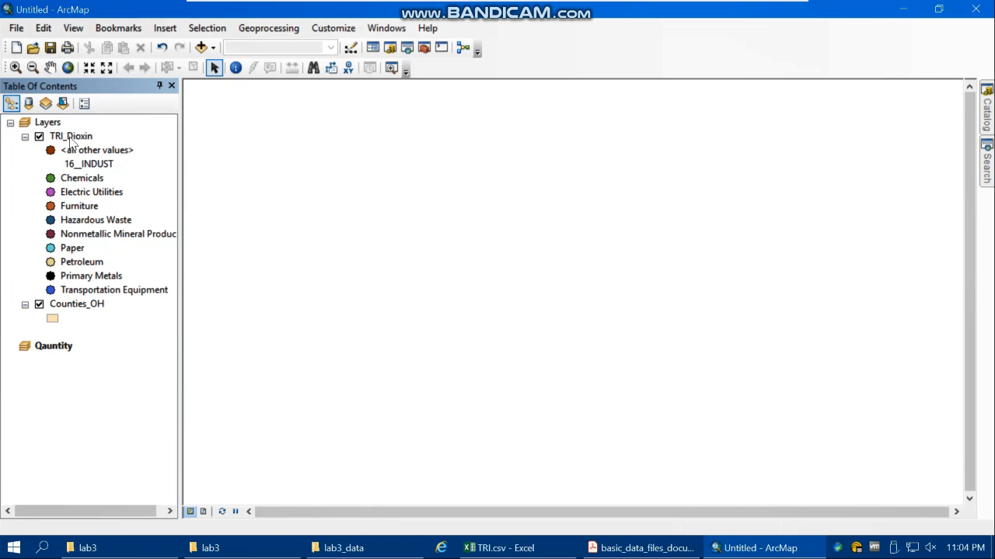
pyautogui.moveTo(70, 142); pyautogui.dragTo(91, 411)
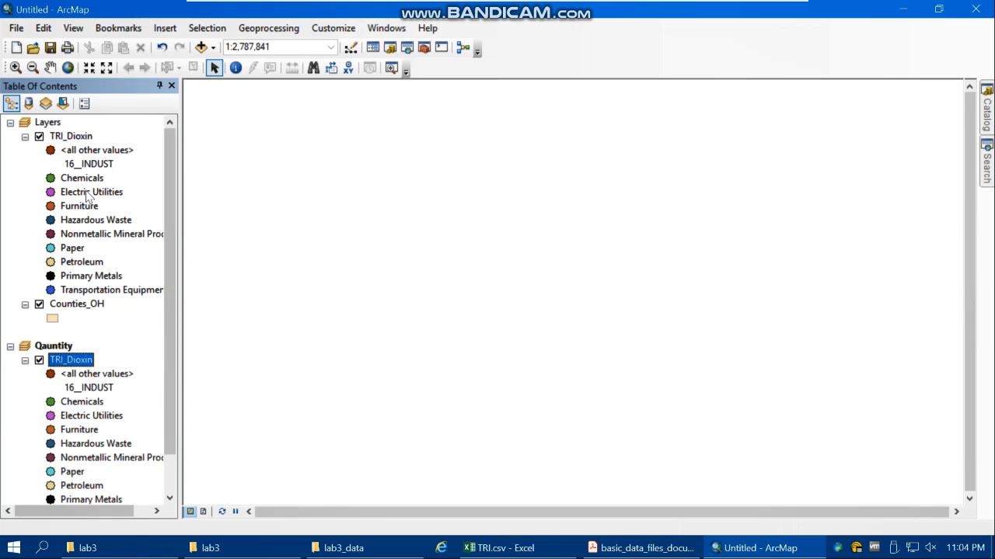
pyautogui.click(68, 304)
pyautogui.moveTo(72, 327); pyautogui.dragTo(74, 465)
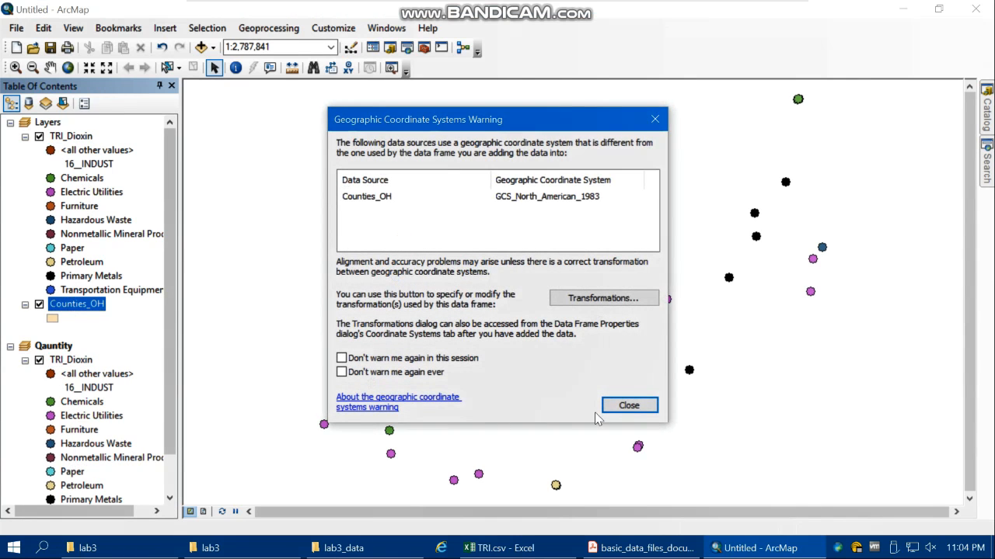
pyautogui.click(639, 410)
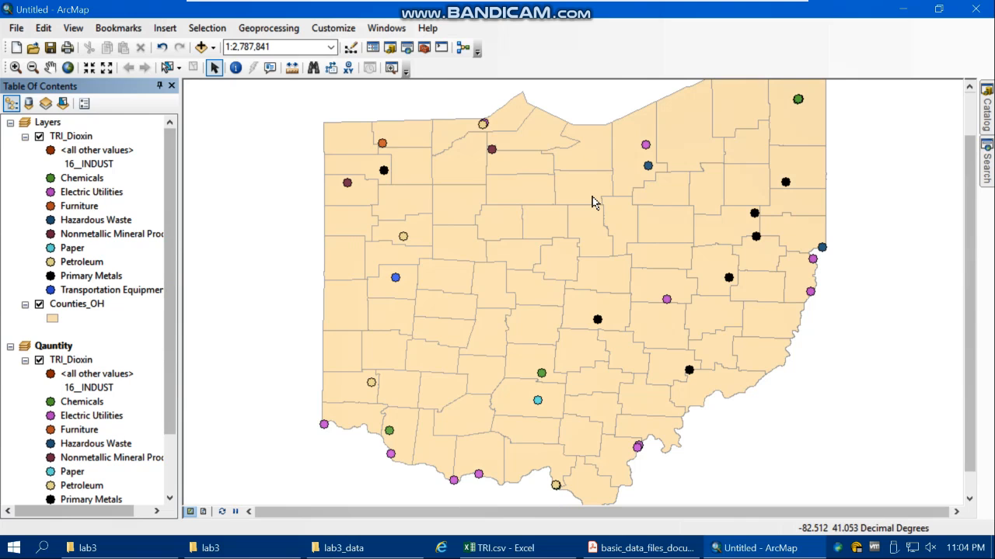
# Step: Symbolize the Qauntity frame's TRI_Dioxin layer with graduated symbols based on the 54__ON_SIT field
pyautogui.moveTo(167, 266); pyautogui.dragTo(180, 350)
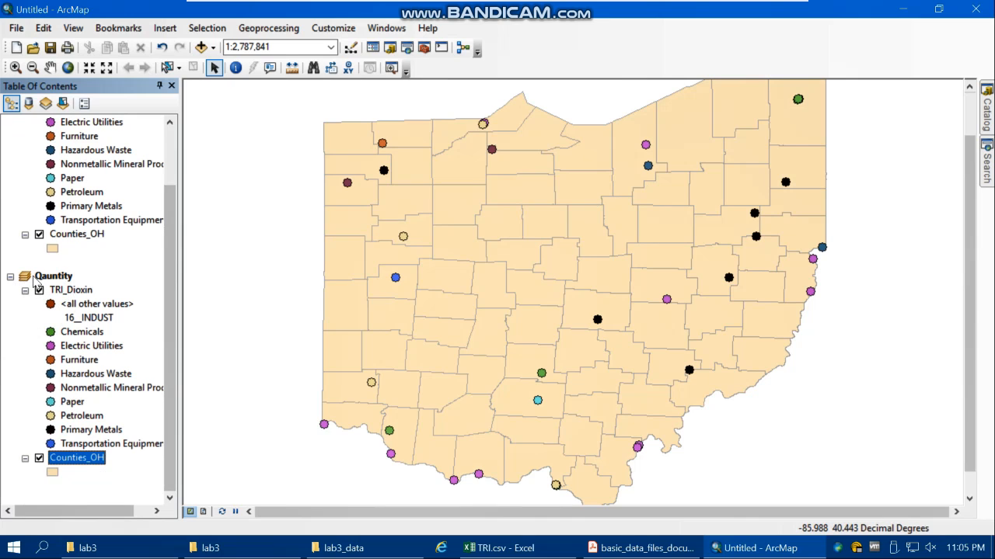
pyautogui.rightClick(70, 289)
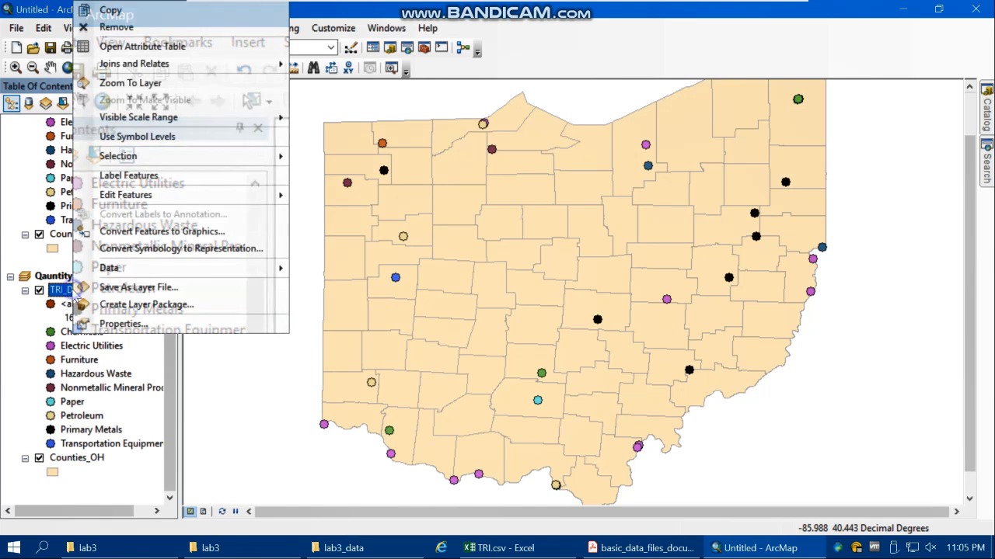
pyautogui.click(118, 325)
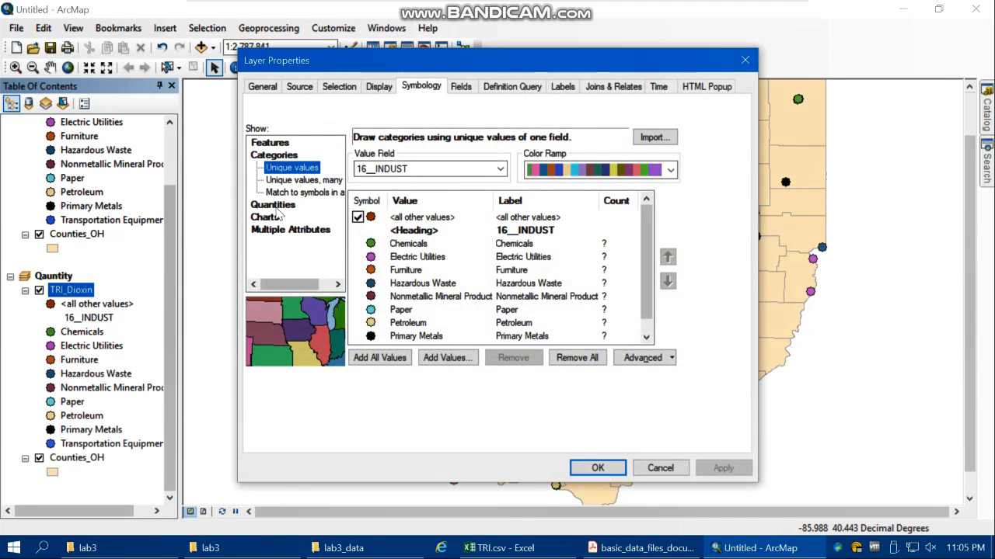
pyautogui.click(278, 206)
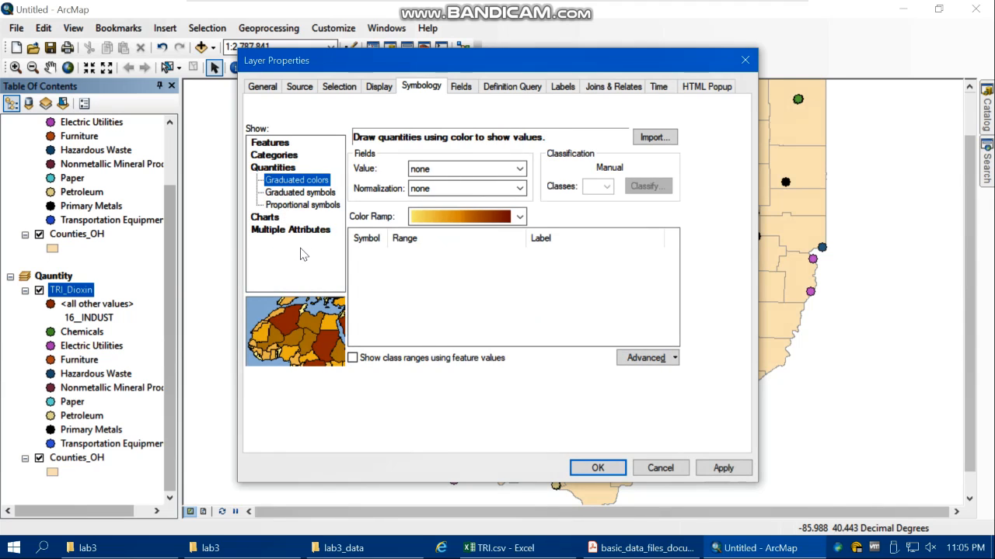
pyautogui.click(291, 194)
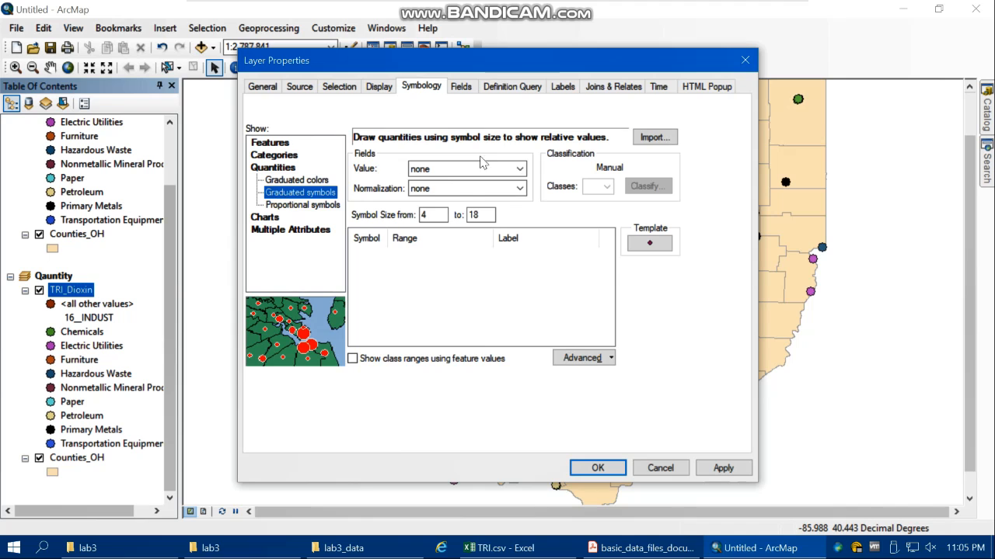
pyautogui.click(519, 168)
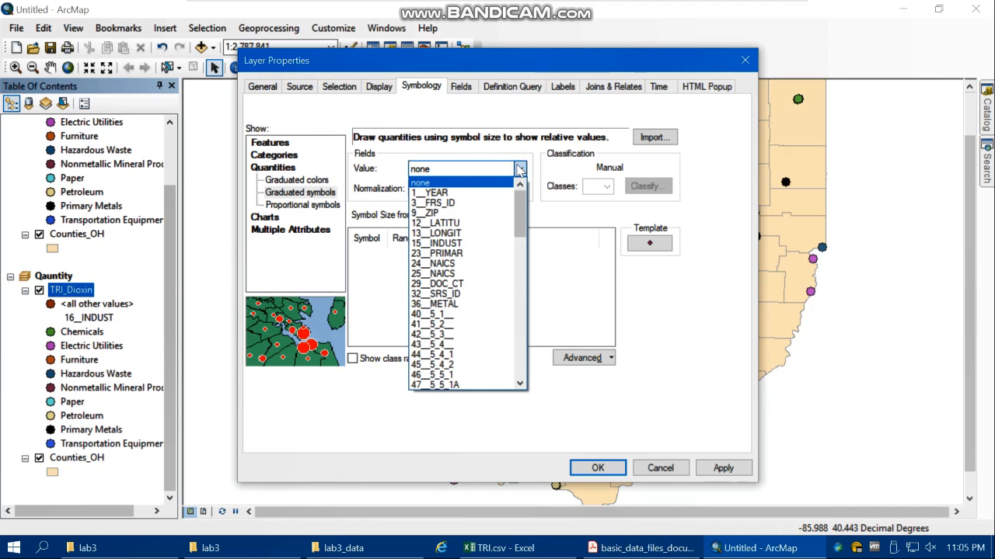
pyautogui.moveTo(519, 212); pyautogui.dragTo(518, 256)
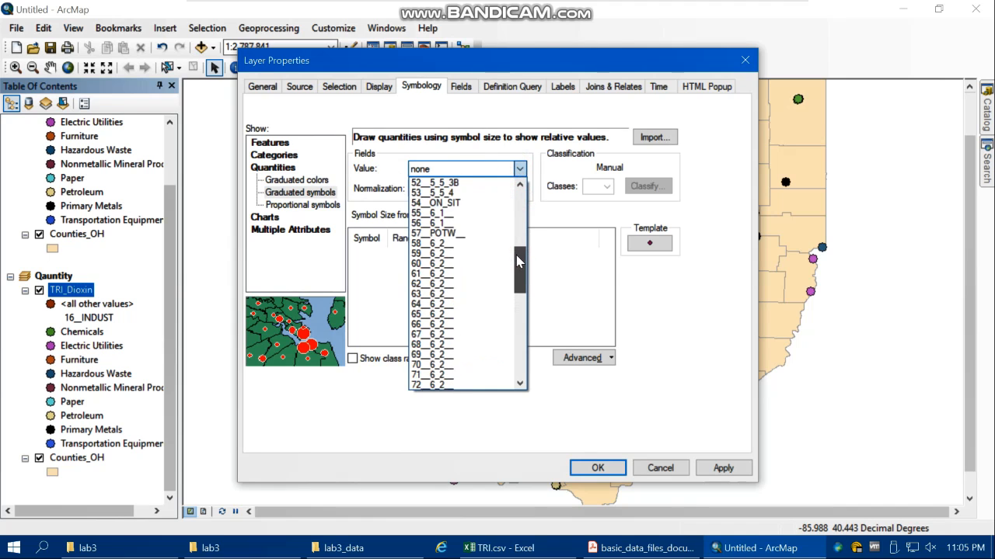
pyautogui.click(432, 203)
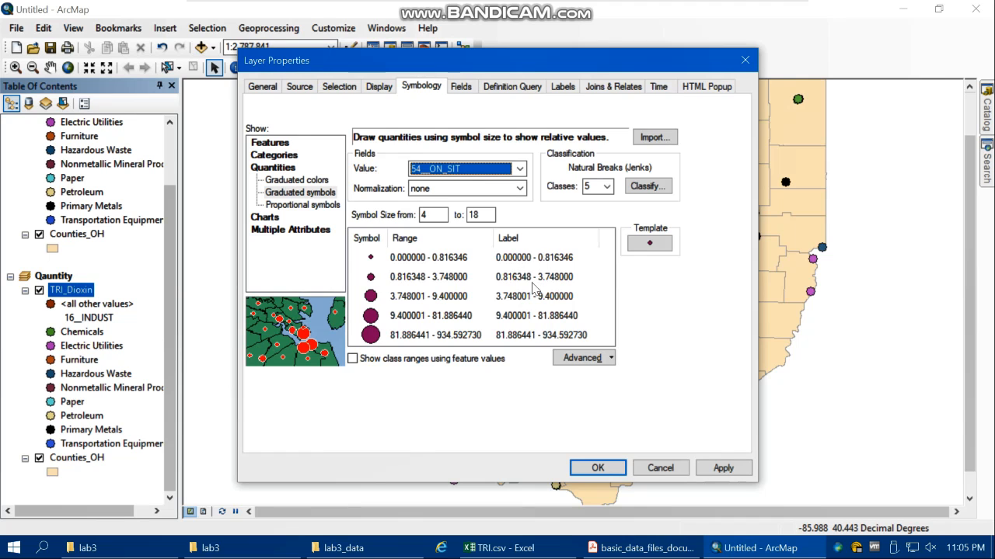
# Step: Format the graduated symbol class labels to two decimal places and apply the symbology to the layer
pyautogui.rightClick(516, 239)
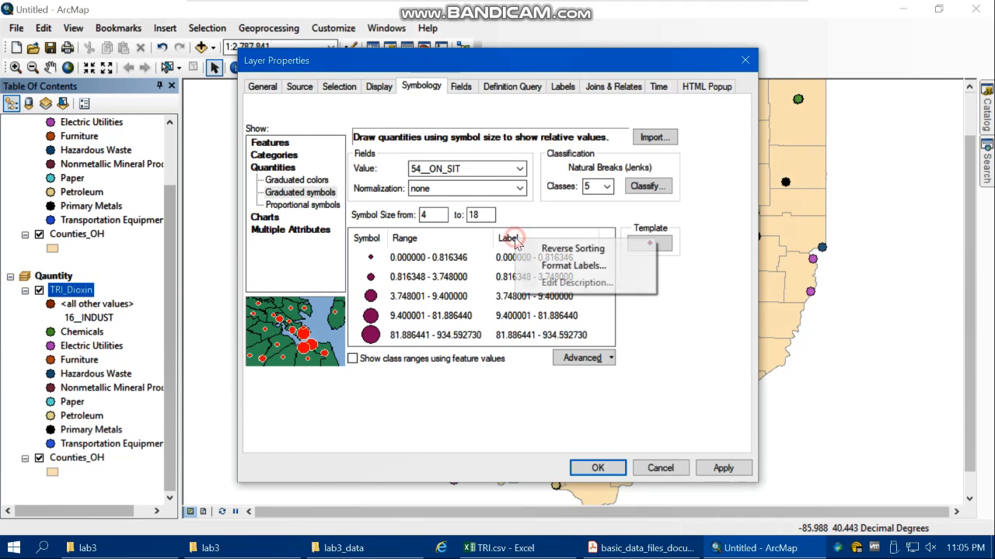
pyautogui.click(573, 267)
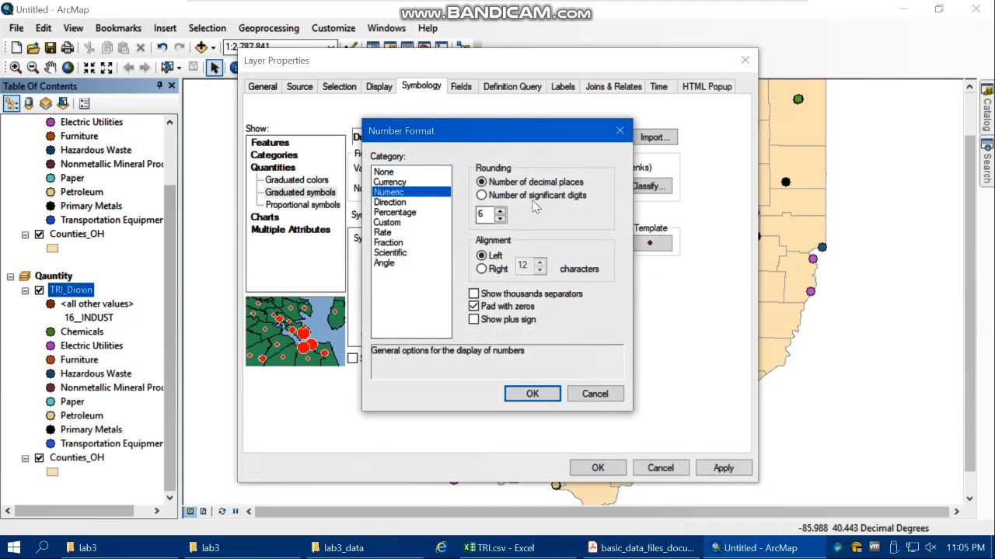
pyautogui.click(500, 219)
pyautogui.click(501, 219)
pyautogui.click(500, 219)
pyautogui.click(500, 219)
pyautogui.click(532, 394)
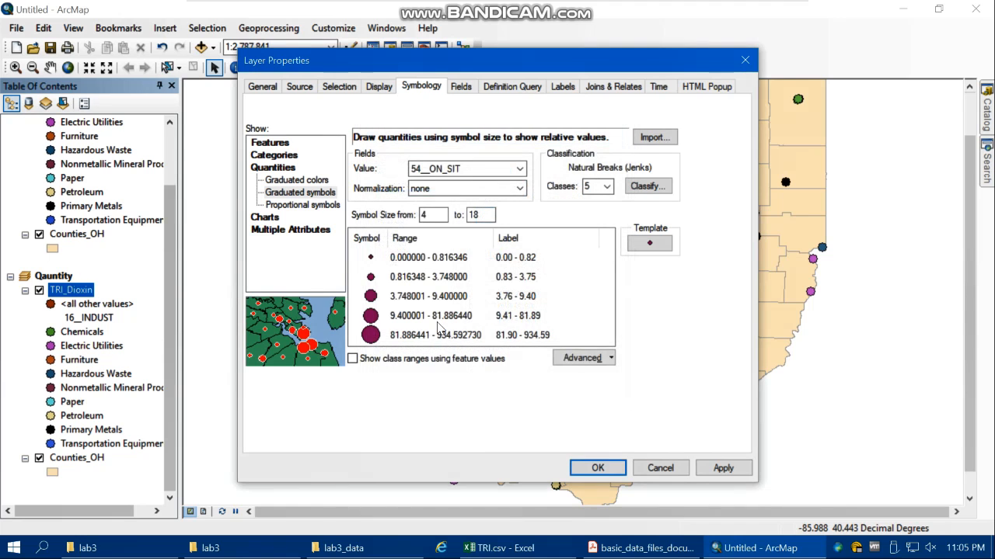
pyautogui.click(723, 468)
pyautogui.click(597, 468)
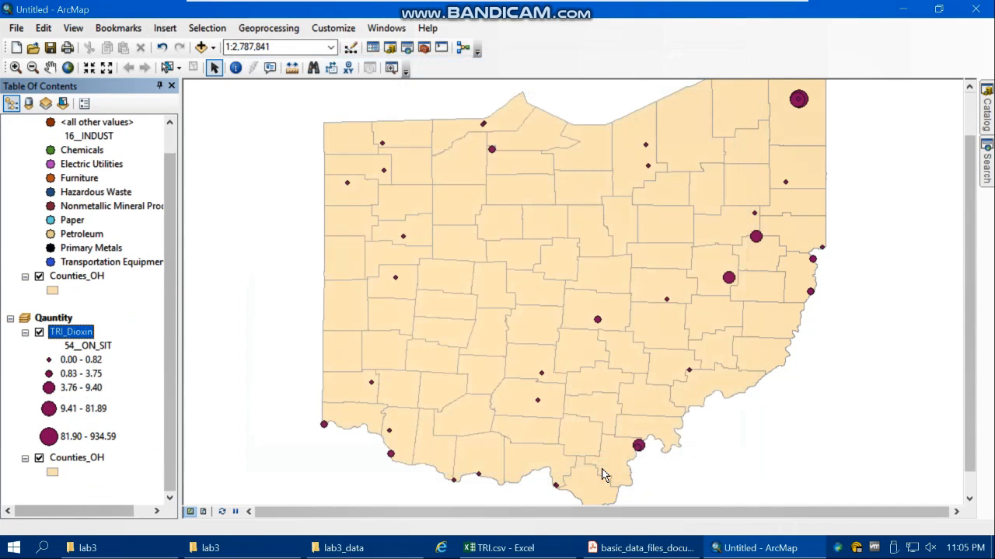
# Step: Turn on labels for the Qauntity frame's TRI_Dioxin sites and use 7__COUNTY as the label field
pyautogui.scroll(1, 176, 406)
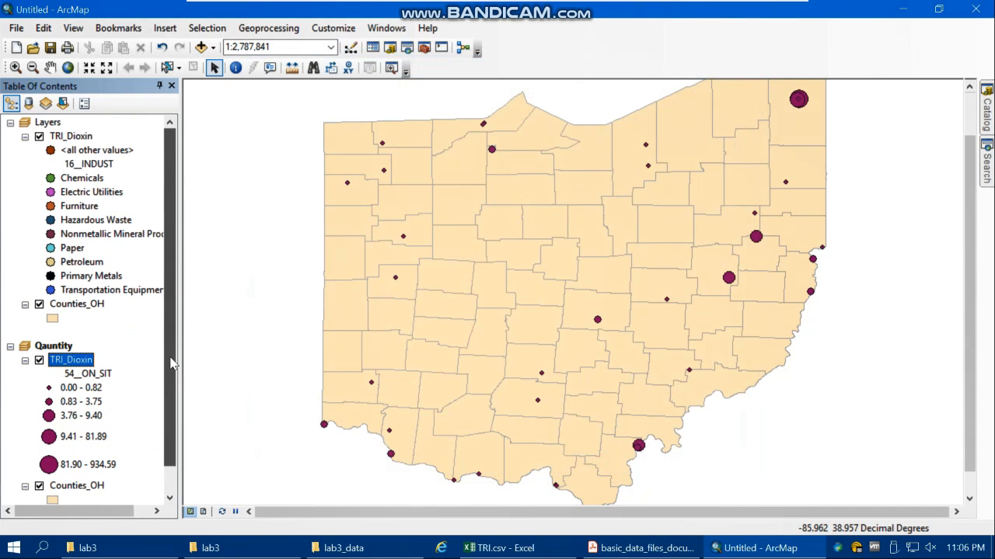
pyautogui.scroll(1, 412, 204)
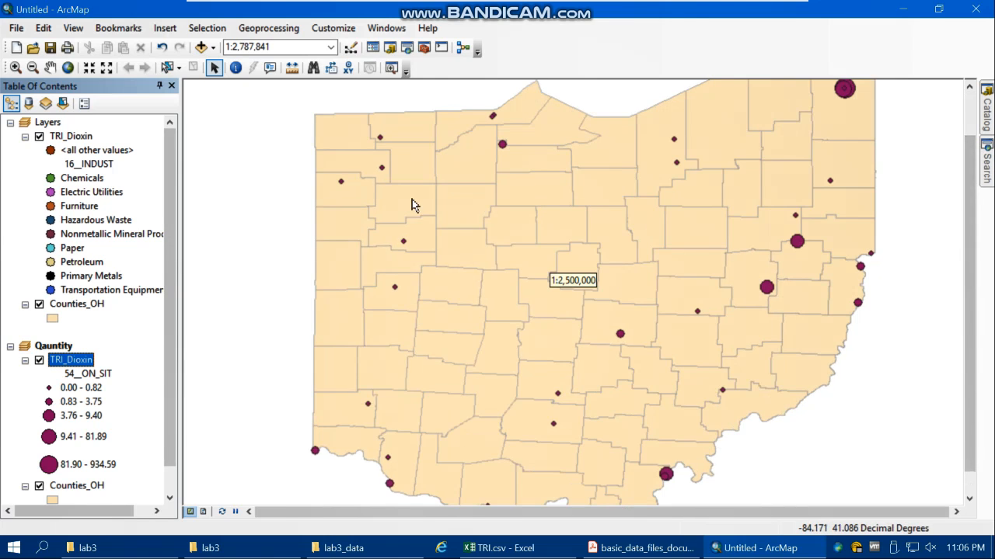
pyautogui.scroll(1, 423, 204)
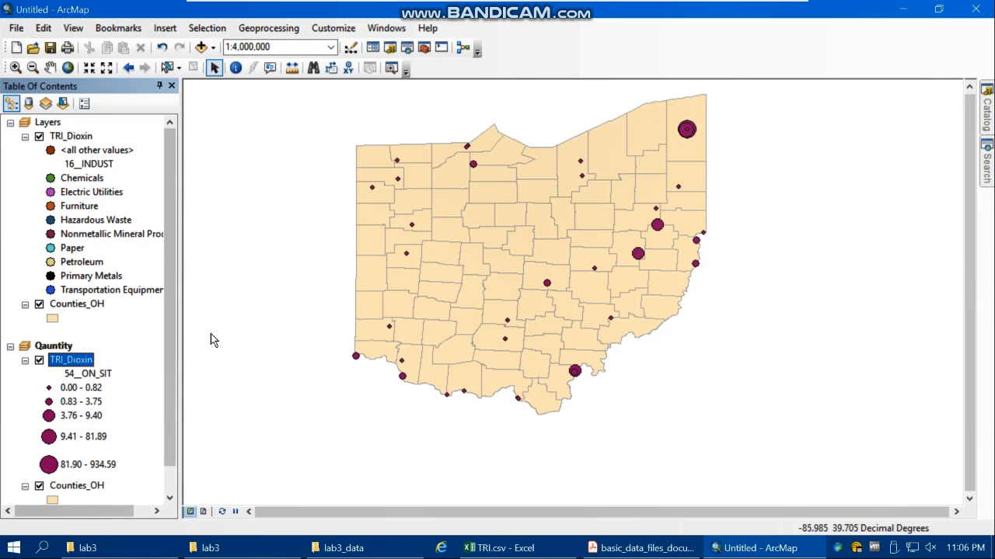
pyautogui.rightClick(75, 365)
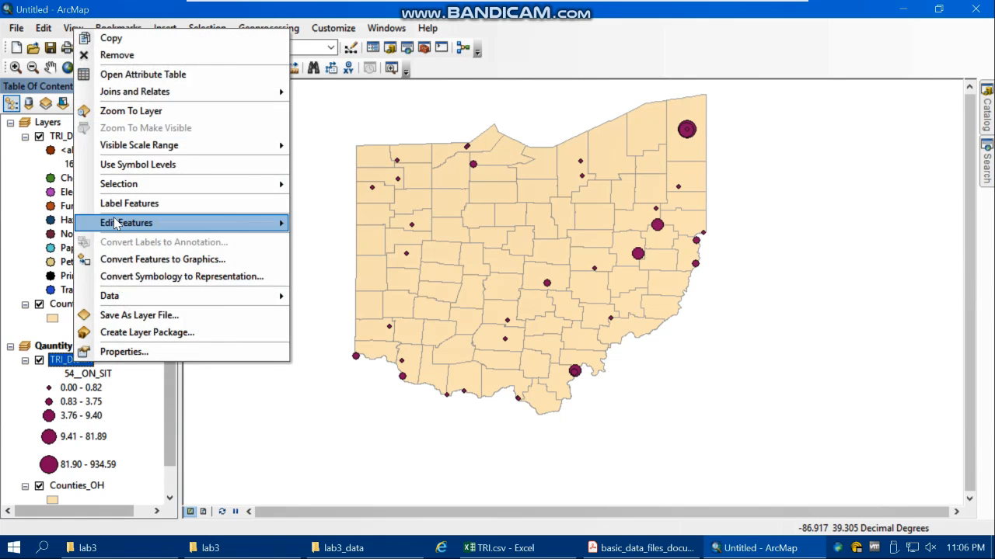
pyautogui.click(117, 203)
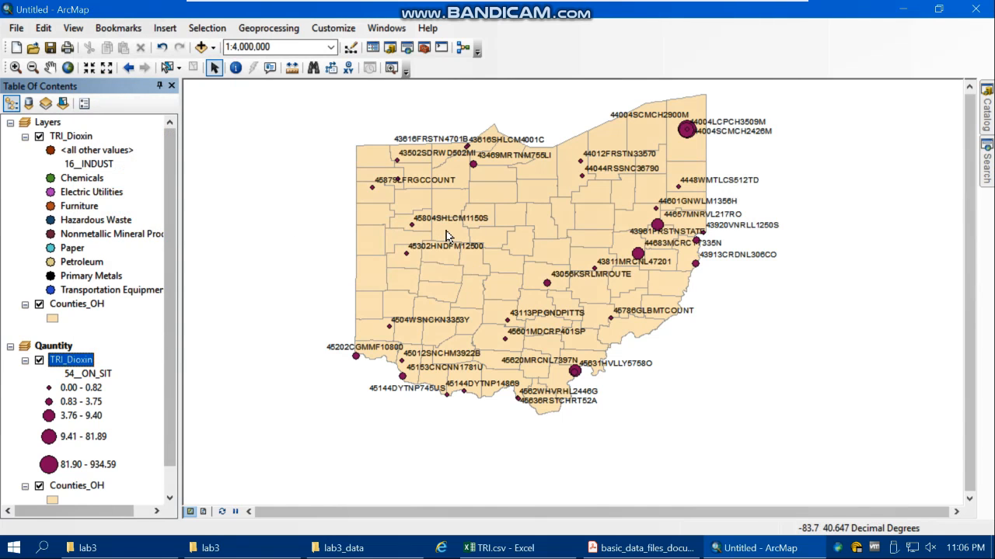
pyautogui.rightClick(82, 364)
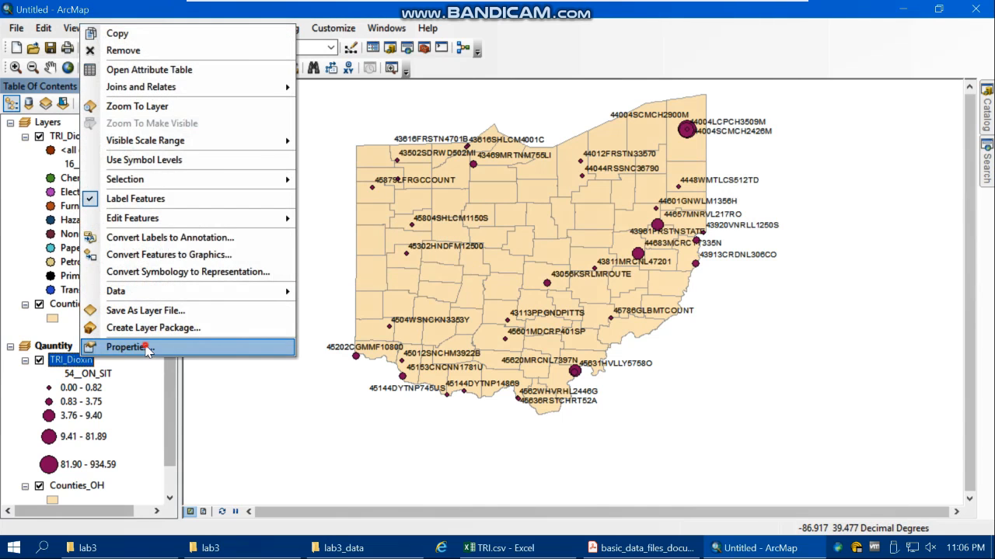
pyautogui.click(145, 346)
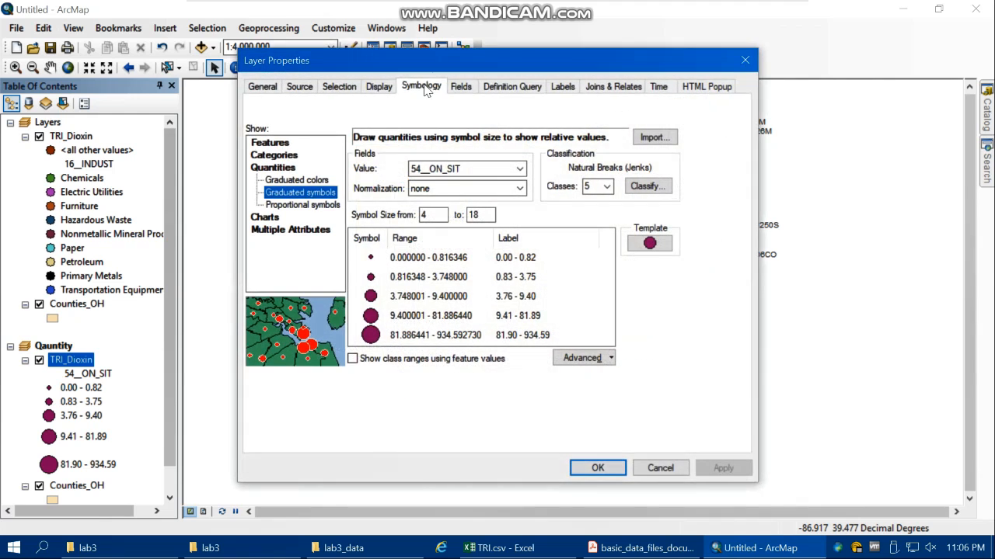
pyautogui.click(561, 87)
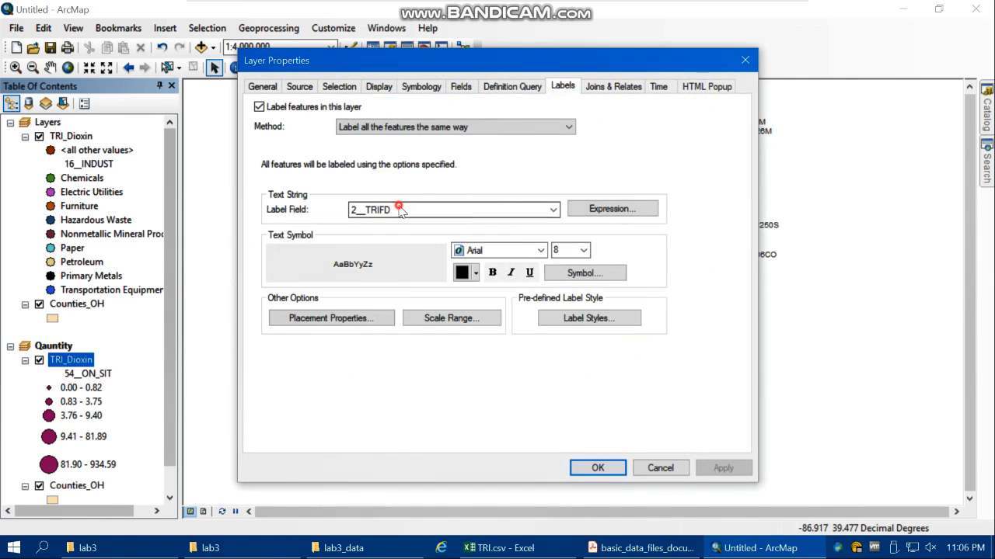
pyautogui.click(400, 209)
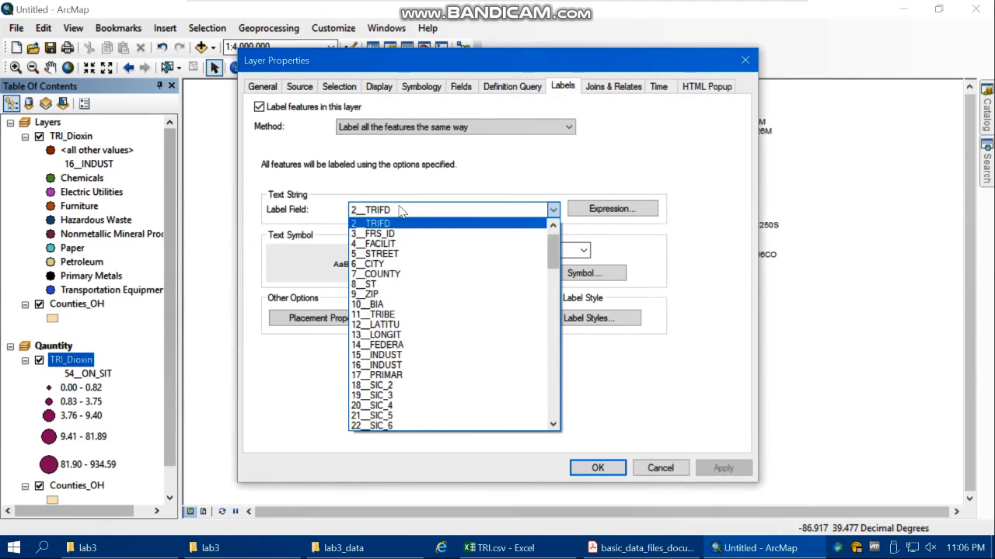
pyautogui.click(396, 280)
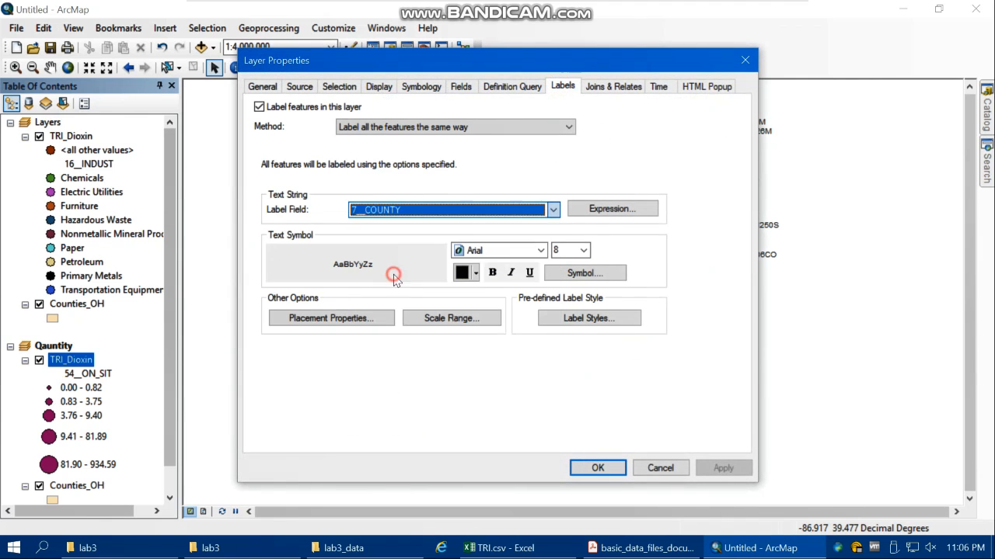
pyautogui.click(722, 467)
pyautogui.click(596, 468)
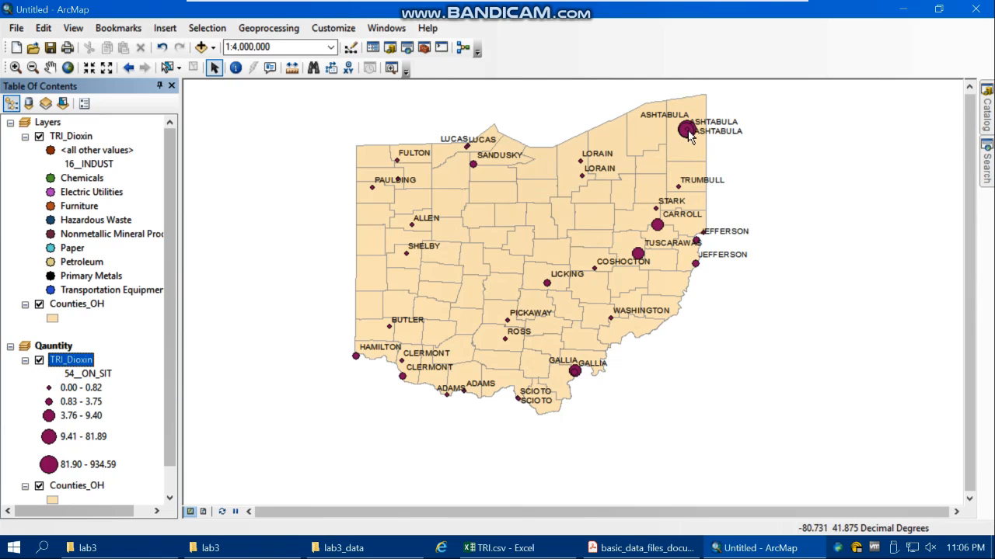
# Step: Turn off the labels of the Qauntity frame's TRI_Dioxin layer
pyautogui.rightClick(71, 360)
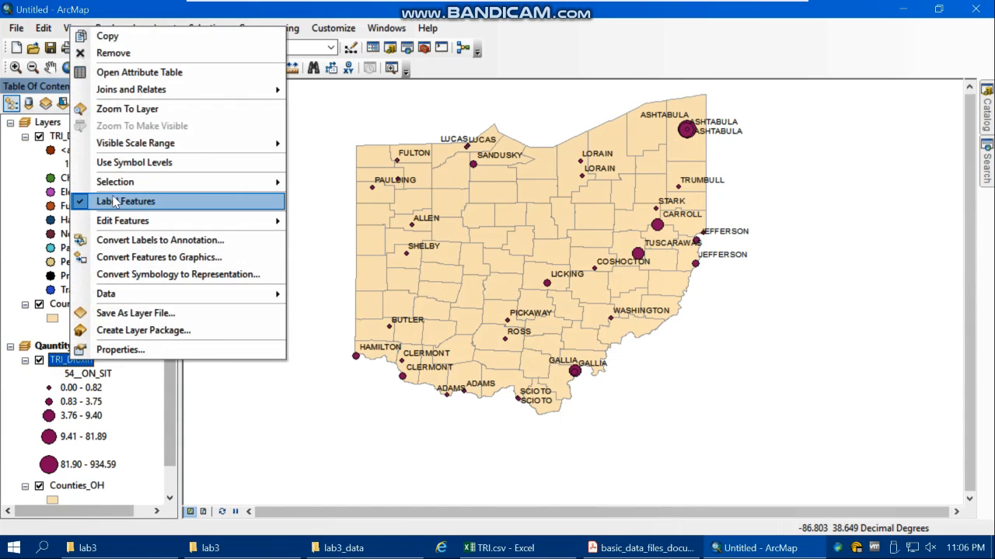
pyautogui.click(125, 201)
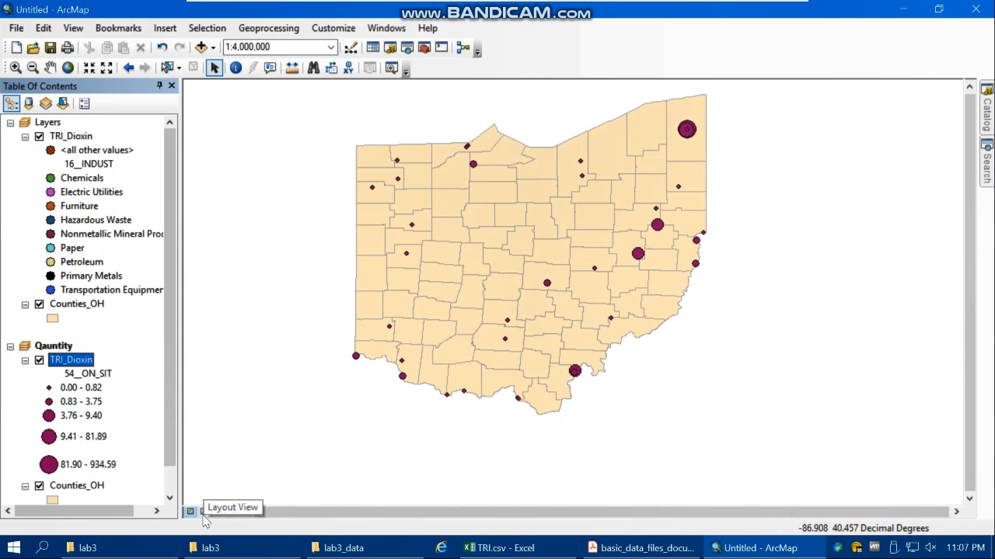
# Step: Switch to layout view and shorten the Layers data frame from its lower edge so it fills only the page's upper part
pyautogui.click(203, 512)
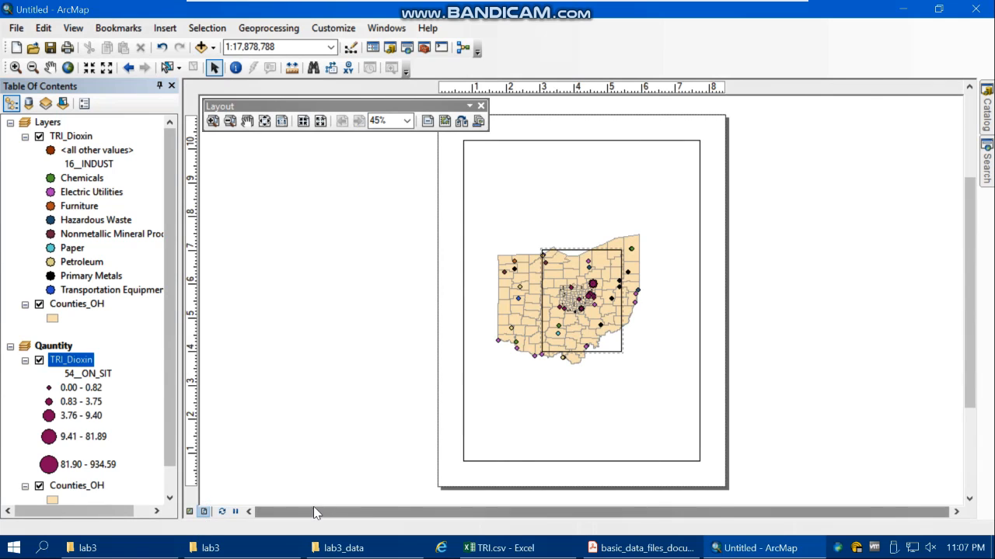
pyautogui.click(524, 297)
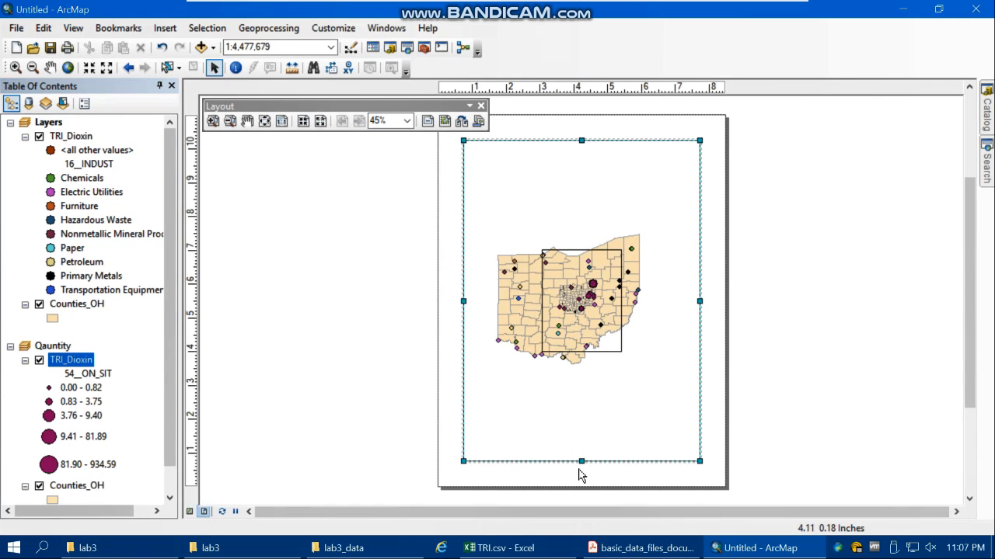
pyautogui.moveTo(580, 460); pyautogui.dragTo(581, 278)
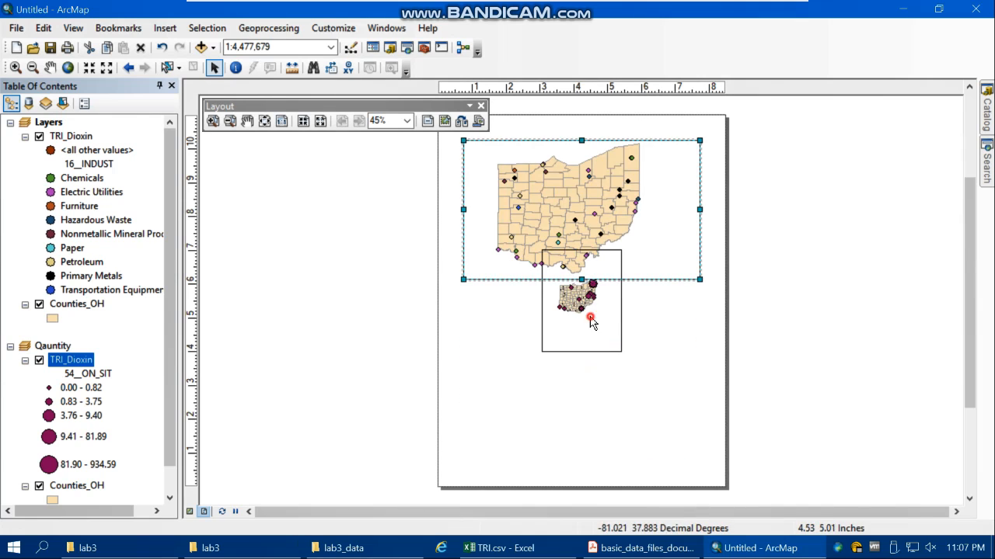
# Step: Resize the Qauntity data frame to match the Layers frame's width and height and place it directly below that frame
pyautogui.click(594, 325)
pyautogui.moveTo(594, 324); pyautogui.dragTo(700, 346)
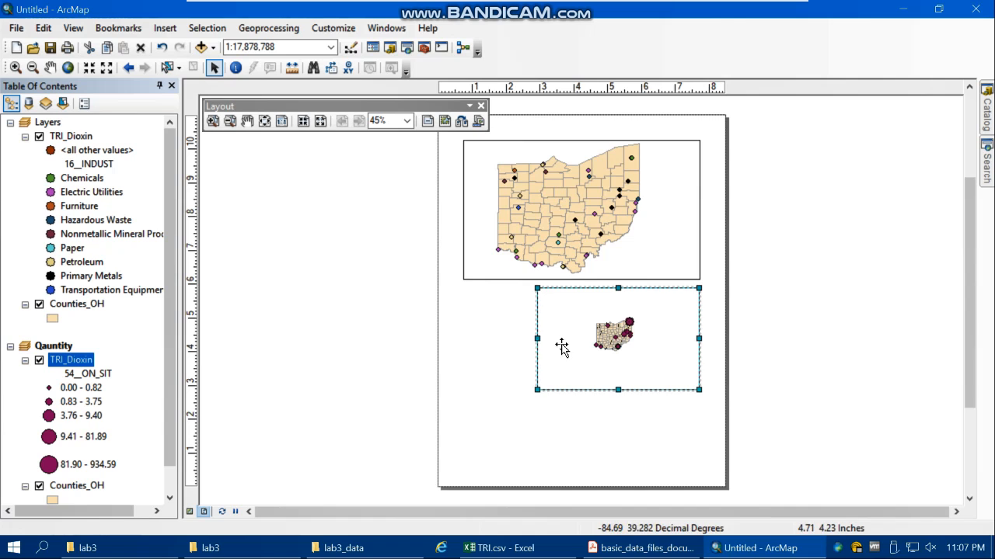
pyautogui.moveTo(536, 339); pyautogui.dragTo(466, 339)
pyautogui.moveTo(634, 335); pyautogui.dragTo(867, 192)
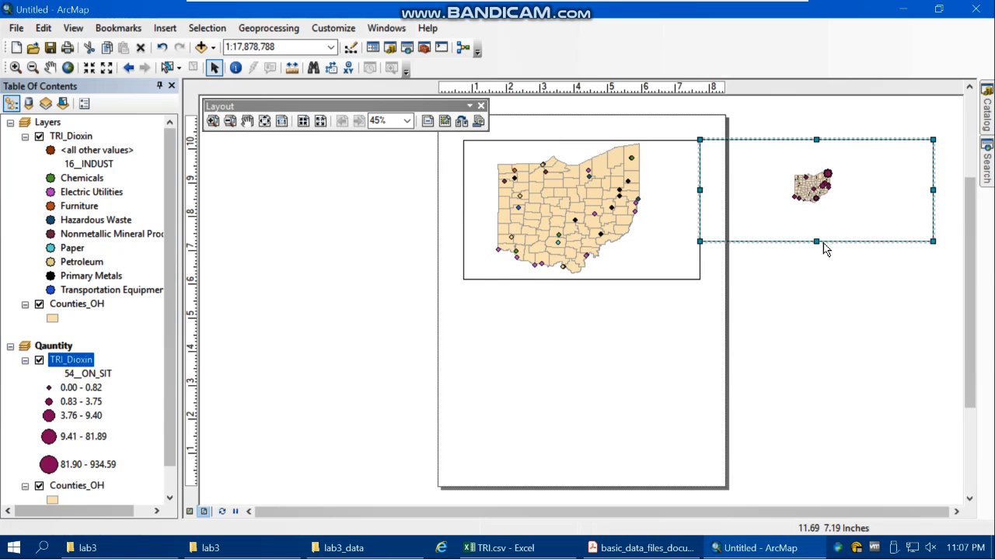
pyautogui.moveTo(818, 241); pyautogui.dragTo(818, 281)
pyautogui.moveTo(820, 221); pyautogui.dragTo(585, 370)
pyautogui.moveTo(697, 355); pyautogui.dragTo(700, 349)
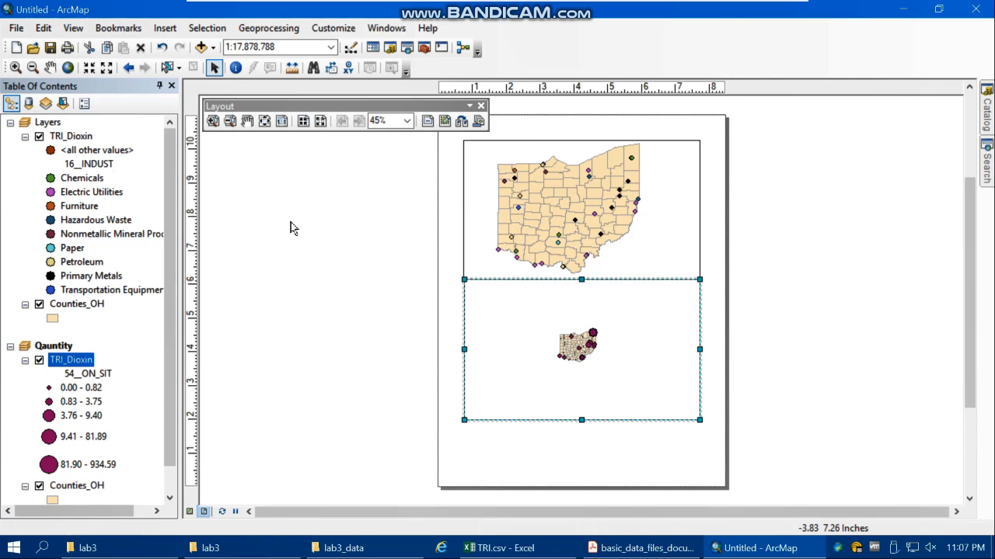
# Step: Zoom the maps in both the Qauntity and Layers data frames to their full extent
pyautogui.click(67, 68)
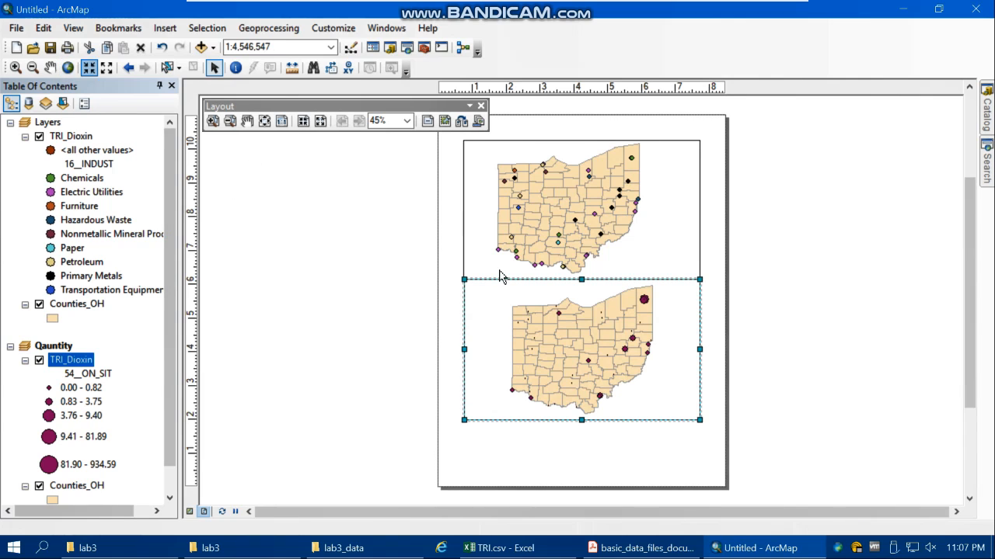
pyautogui.click(595, 212)
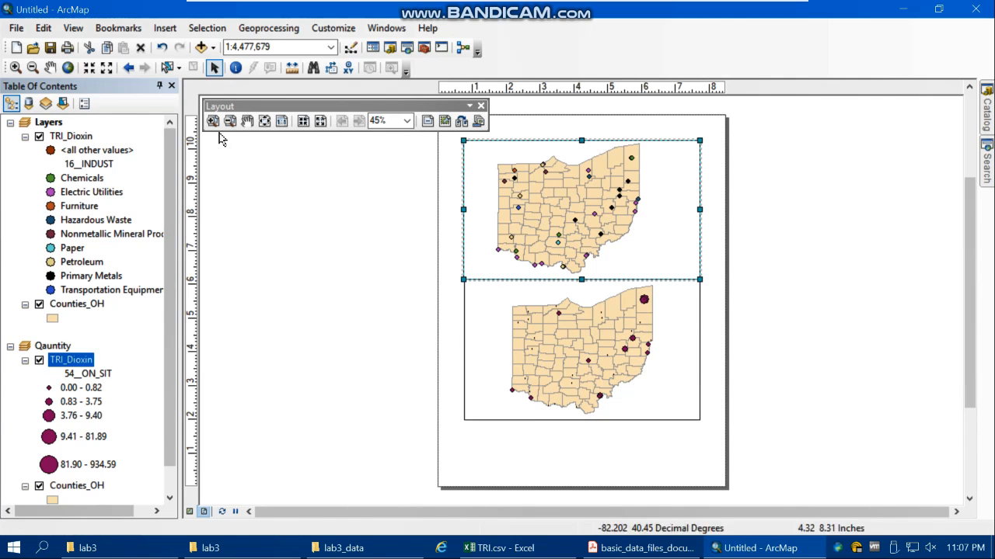
pyautogui.click(68, 68)
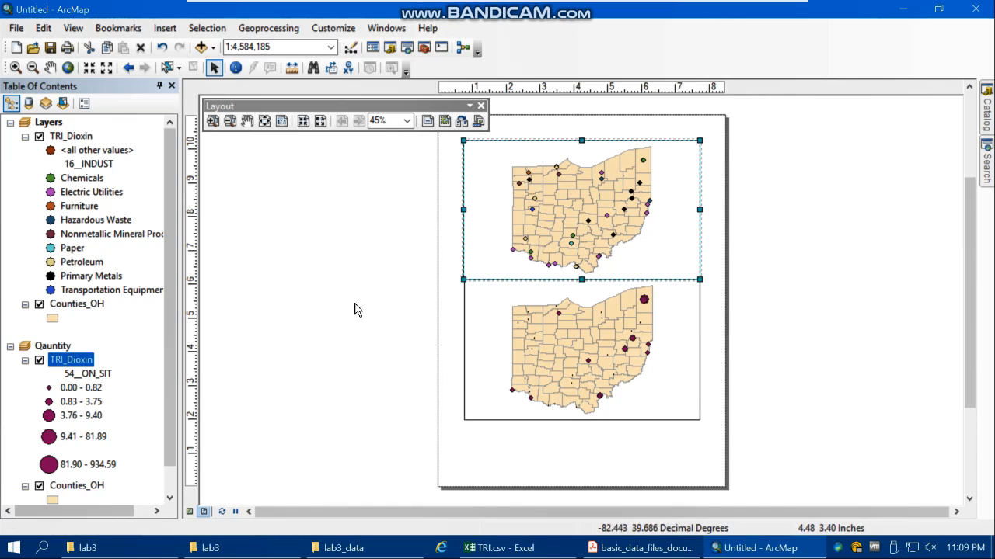
pyautogui.click(166, 31)
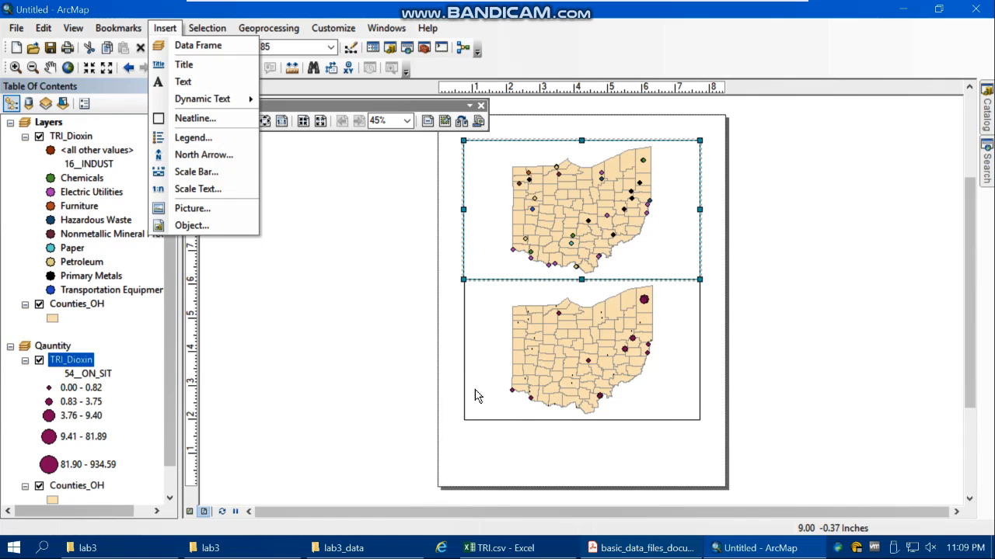
pyautogui.click(297, 396)
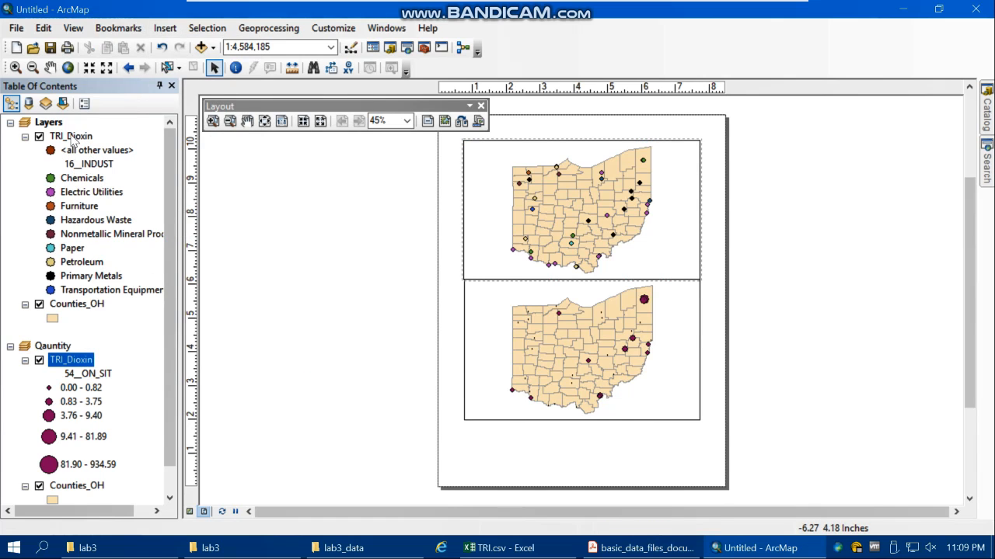
# Step: Open the attribute table of the Layers frame's TRI_Dioxin layer and start a summary of the 16__INDUST field
pyautogui.rightClick(72, 138)
pyautogui.click(121, 184)
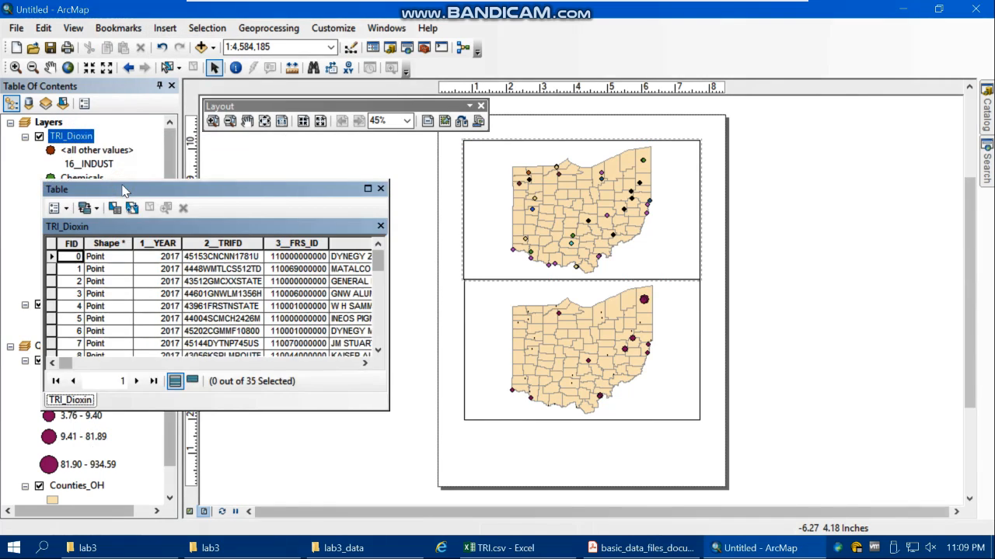
pyautogui.click(365, 363)
pyautogui.click(366, 364)
pyautogui.click(365, 363)
pyautogui.click(365, 364)
pyautogui.click(365, 363)
pyautogui.click(365, 364)
pyautogui.click(365, 364)
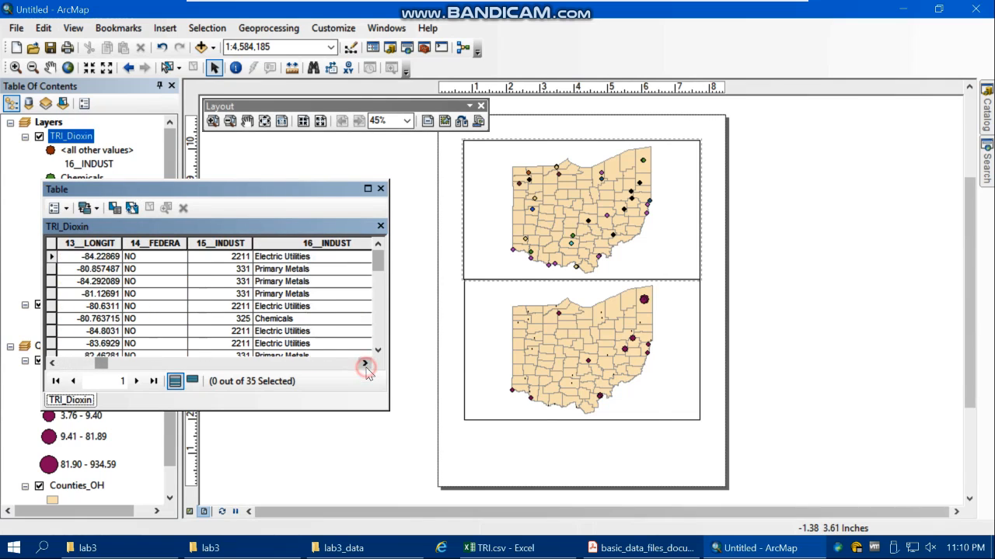
pyautogui.click(365, 364)
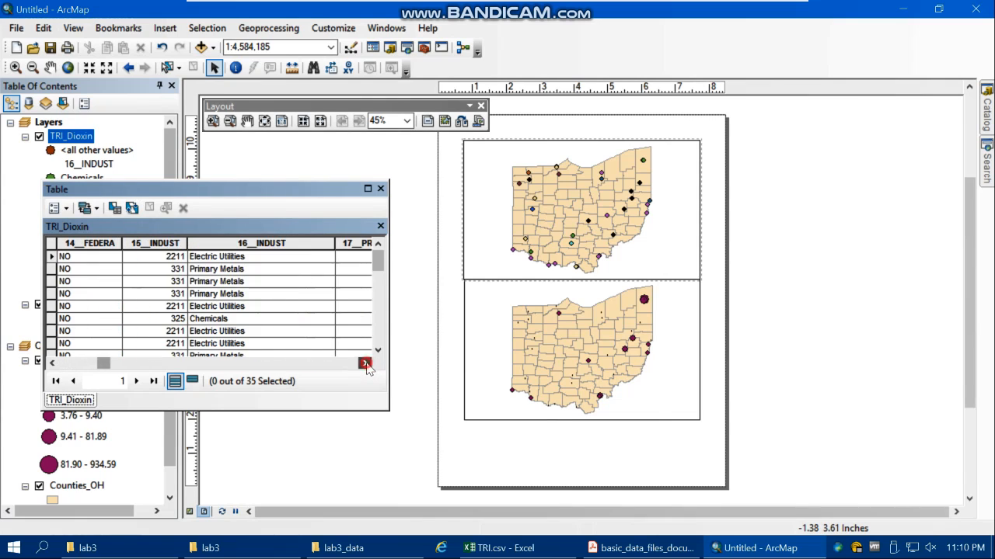
pyautogui.rightClick(270, 243)
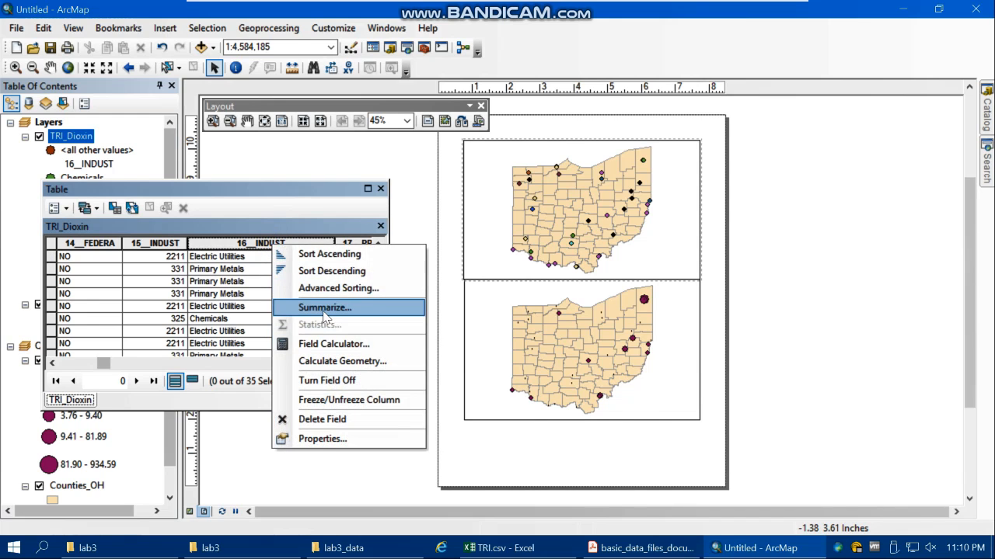
pyautogui.click(323, 310)
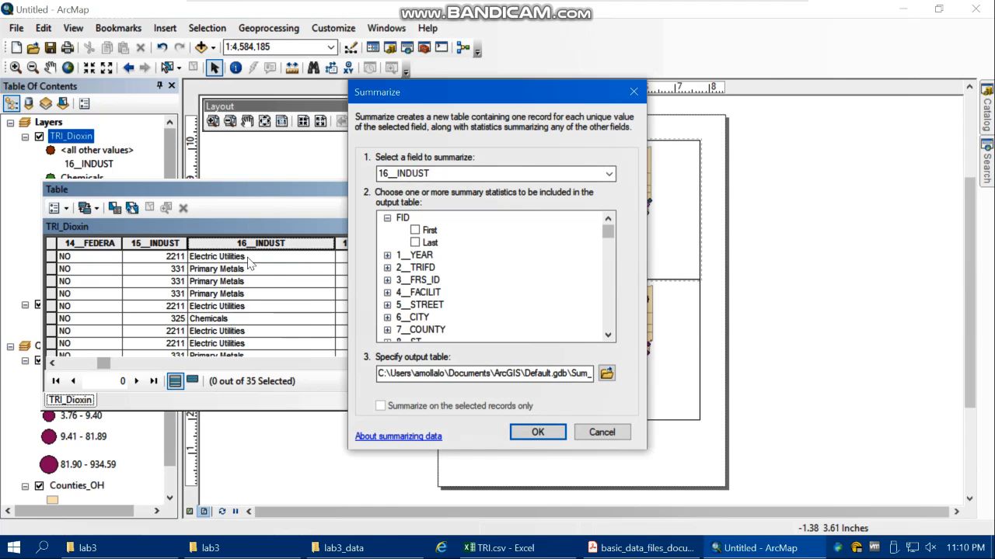
# Step: Output the summary as the text file Sum_industry in H:\GIS_lab\lab3, run it and add the result table to the map
pyautogui.click(606, 373)
pyautogui.click(499, 172)
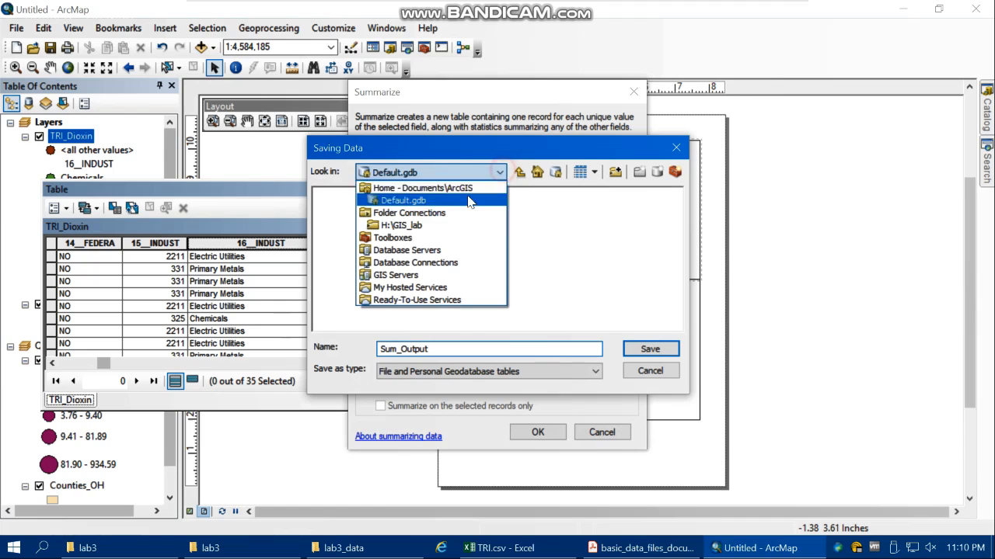
pyautogui.click(414, 225)
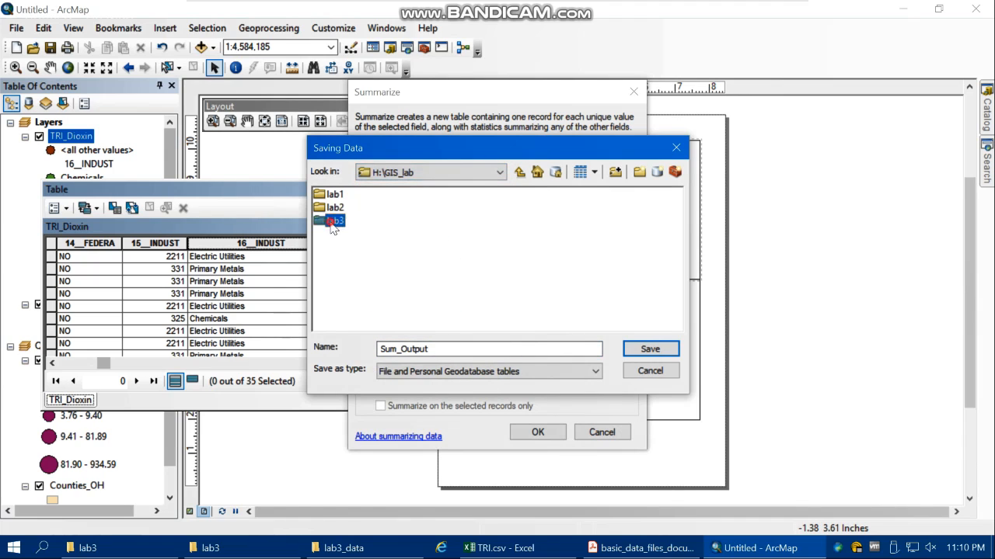
pyautogui.doubleClick(331, 219)
pyautogui.click(436, 349)
pyautogui.moveTo(363, 343); pyautogui.dragTo(357, 347)
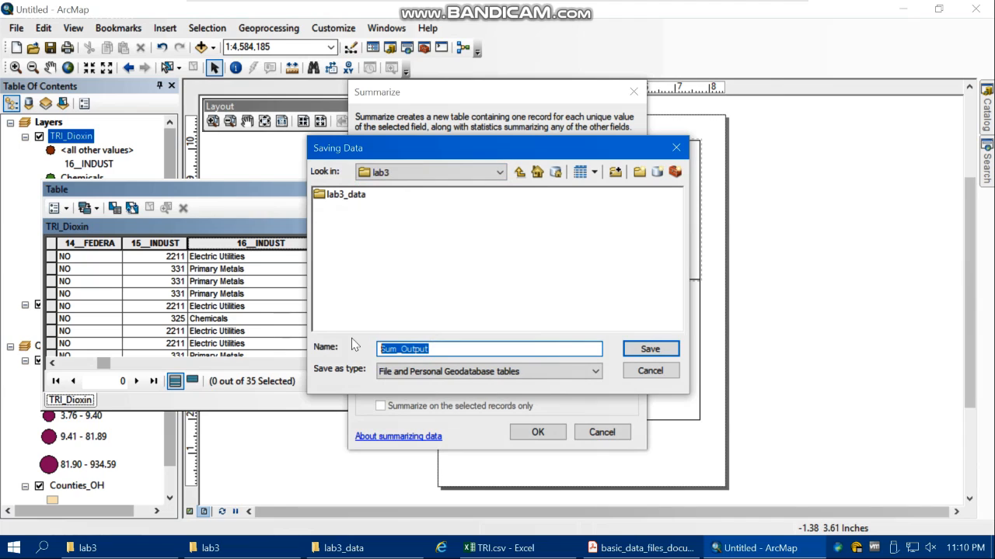
pyautogui.write('Su')
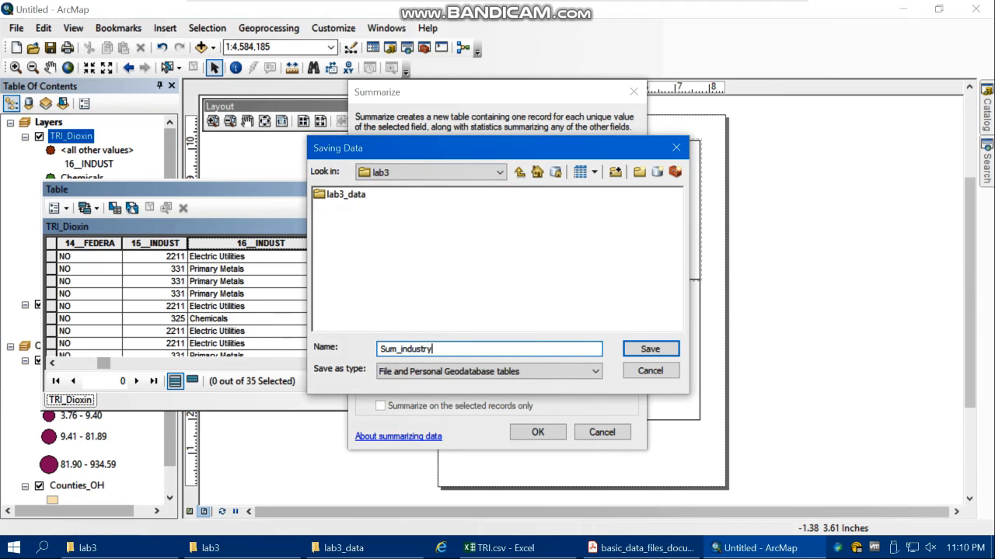
pyautogui.click(404, 372)
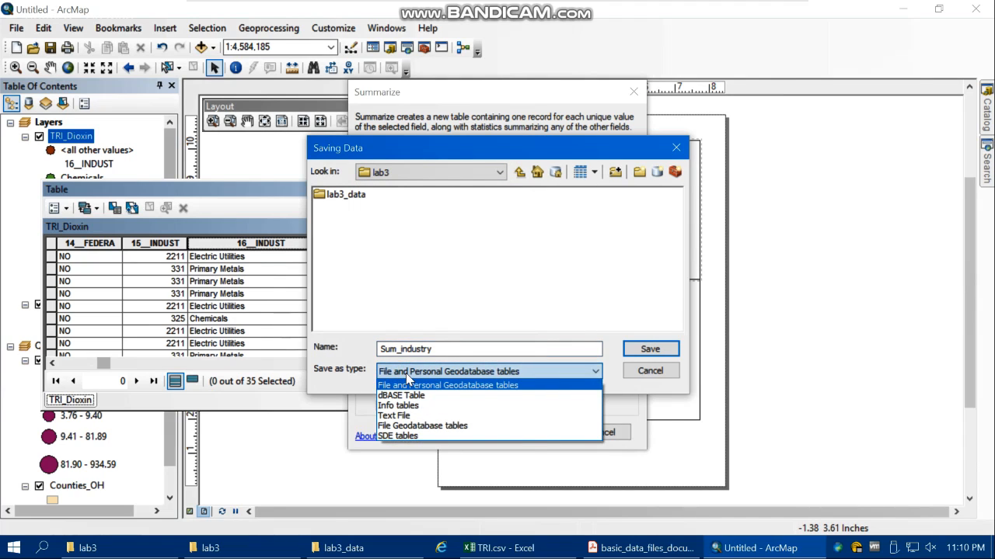
pyautogui.click(402, 415)
pyautogui.click(653, 349)
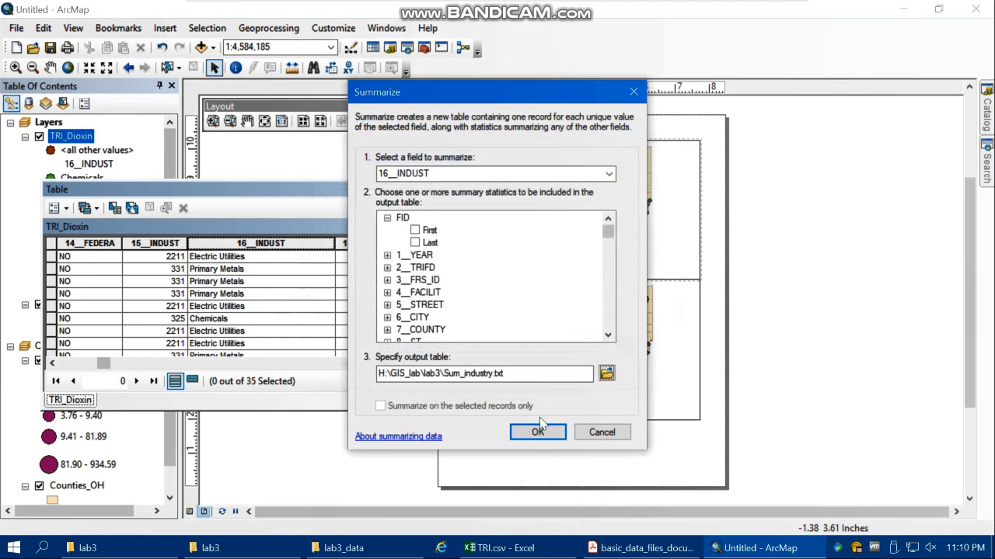
pyautogui.click(536, 435)
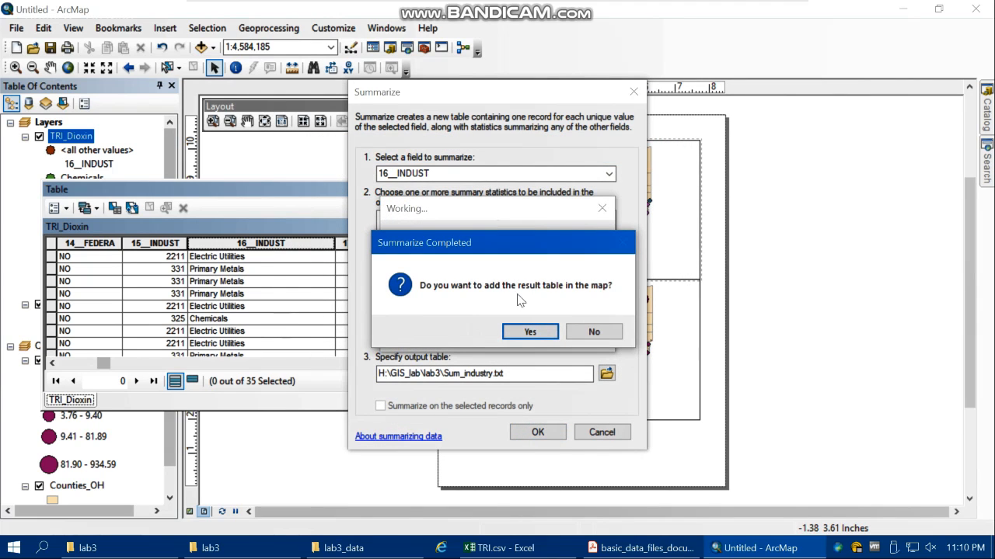
pyautogui.click(530, 332)
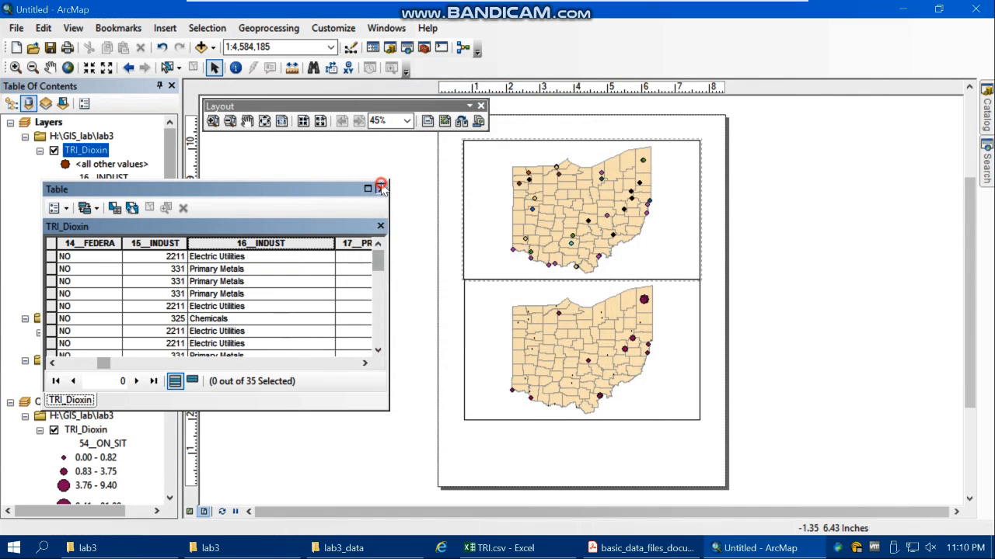
# Step: Close the TRI_Dioxin attribute table and open the Sum_industry.txt table to review the site counts per industry
pyautogui.click(381, 188)
pyautogui.scroll(-3, 97, 315)
pyautogui.rightClick(105, 265)
pyautogui.click(132, 275)
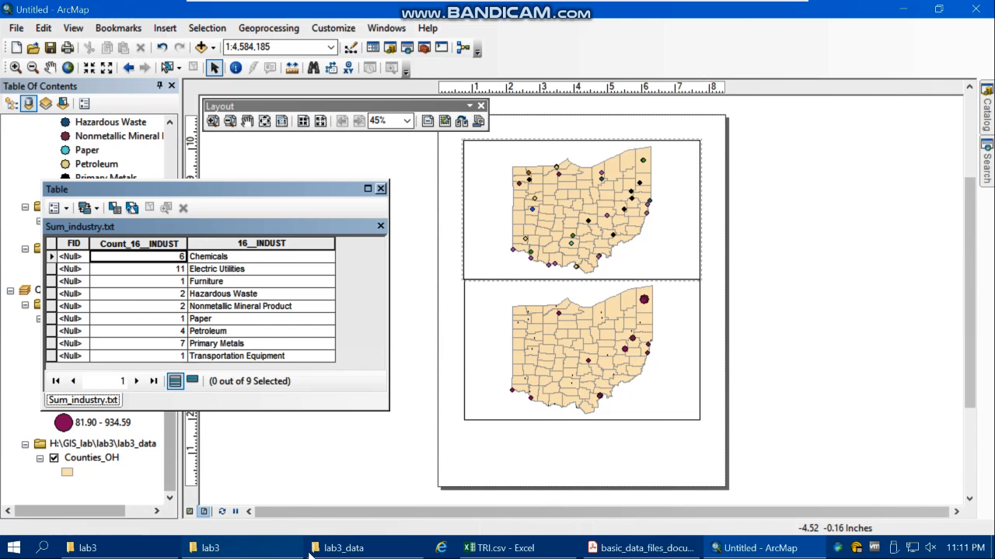
# Step: Switch to the lab3 folder in File Explorer and open Sum_industry.txt to view the exported summary
pyautogui.click(225, 549)
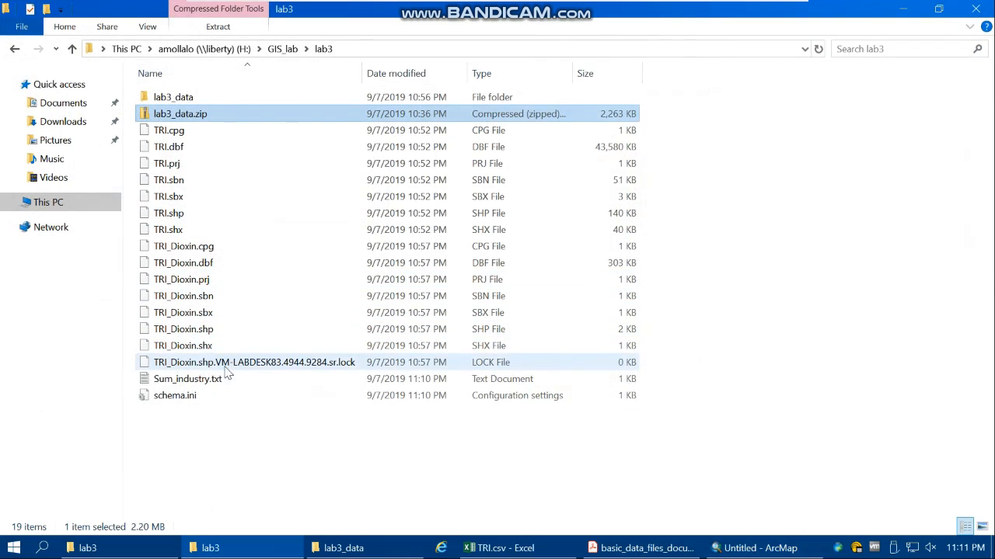
pyautogui.click(182, 379)
pyautogui.doubleClick(182, 381)
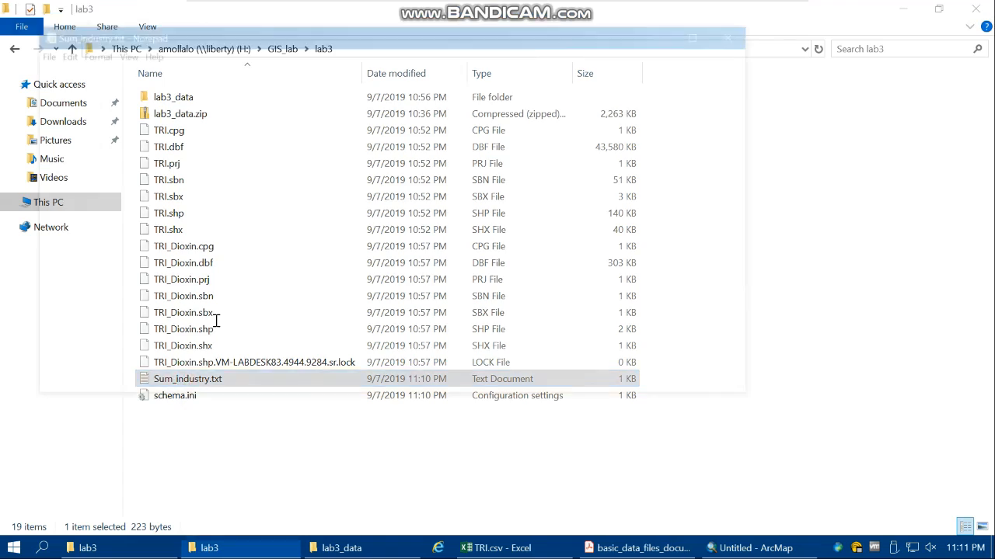